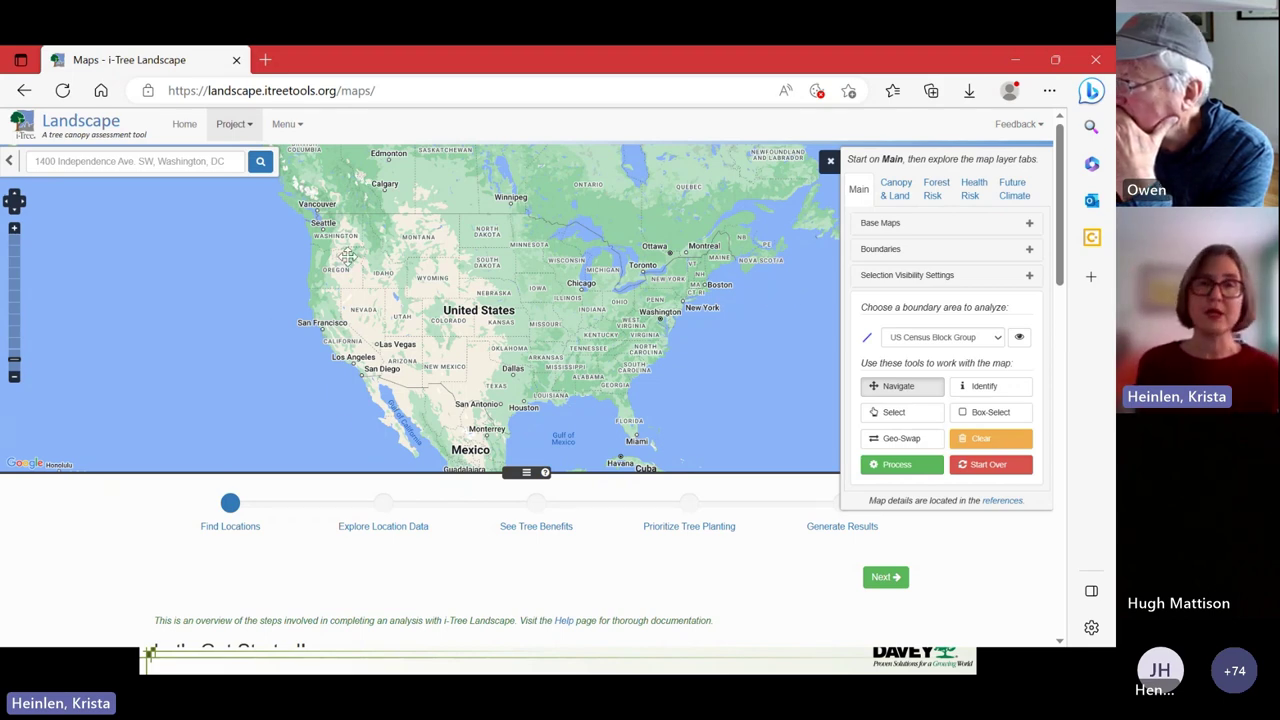
click(290, 124)
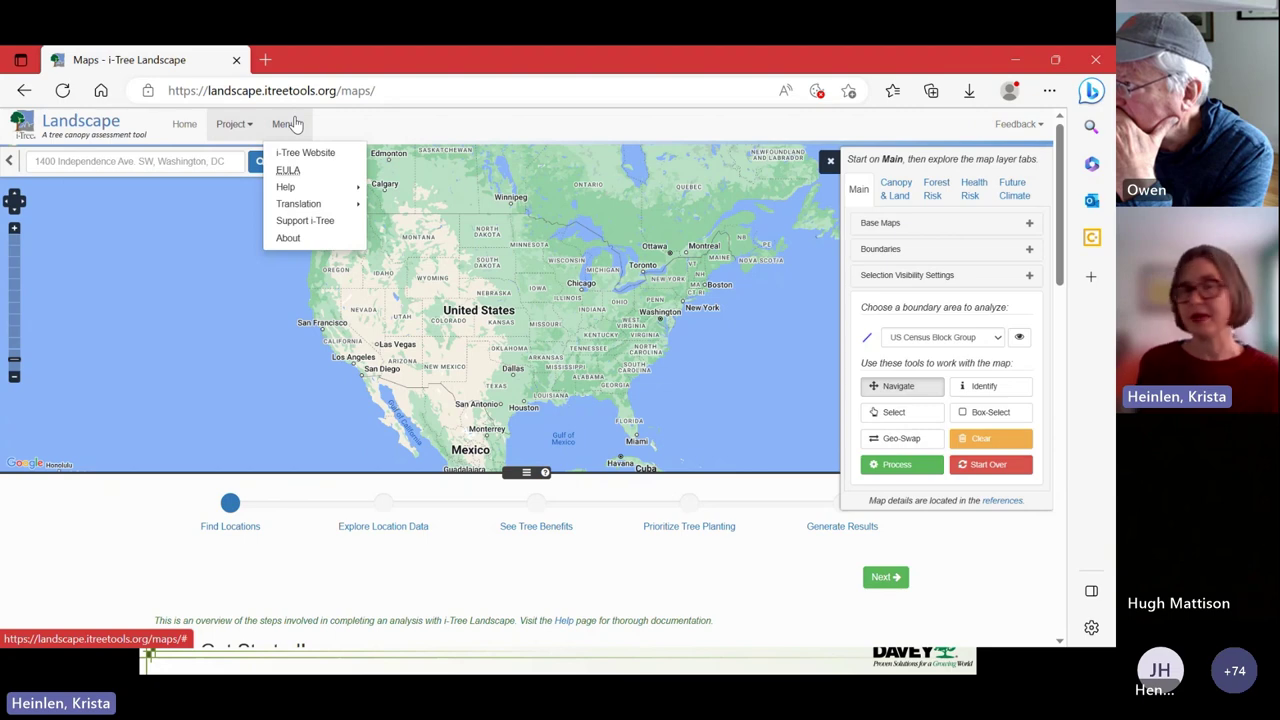
click(292, 124)
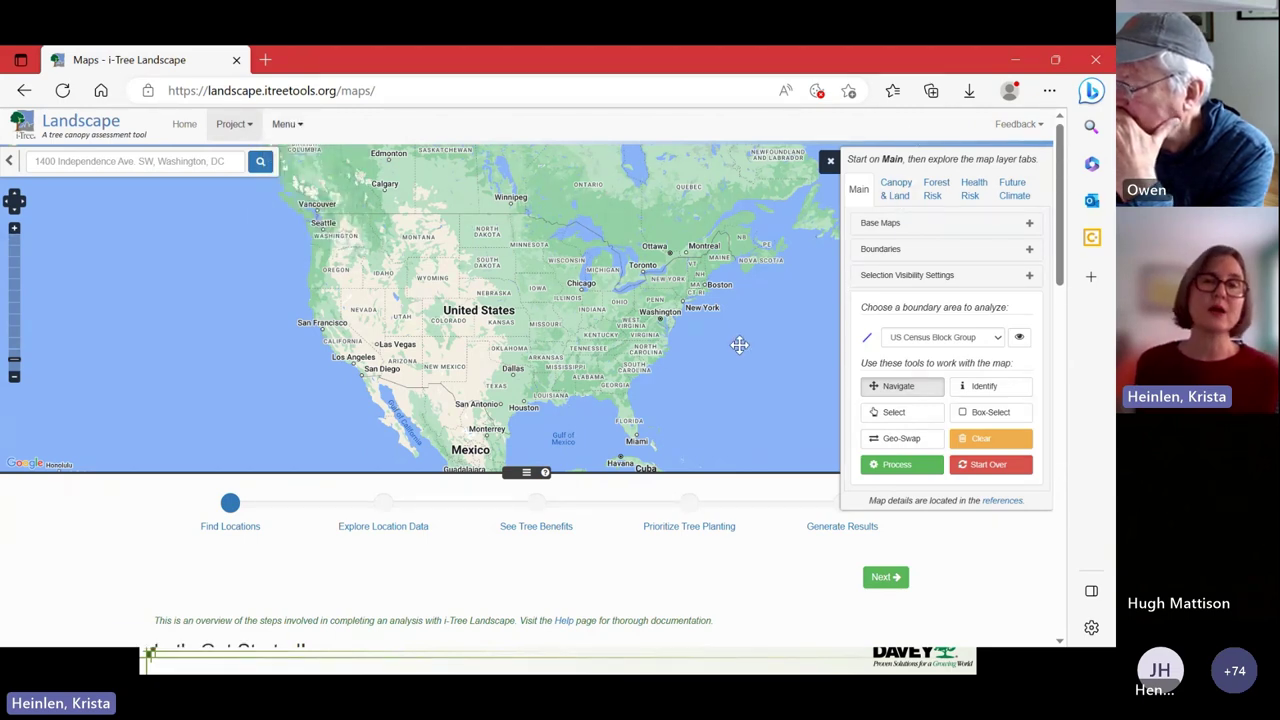
click(895, 190)
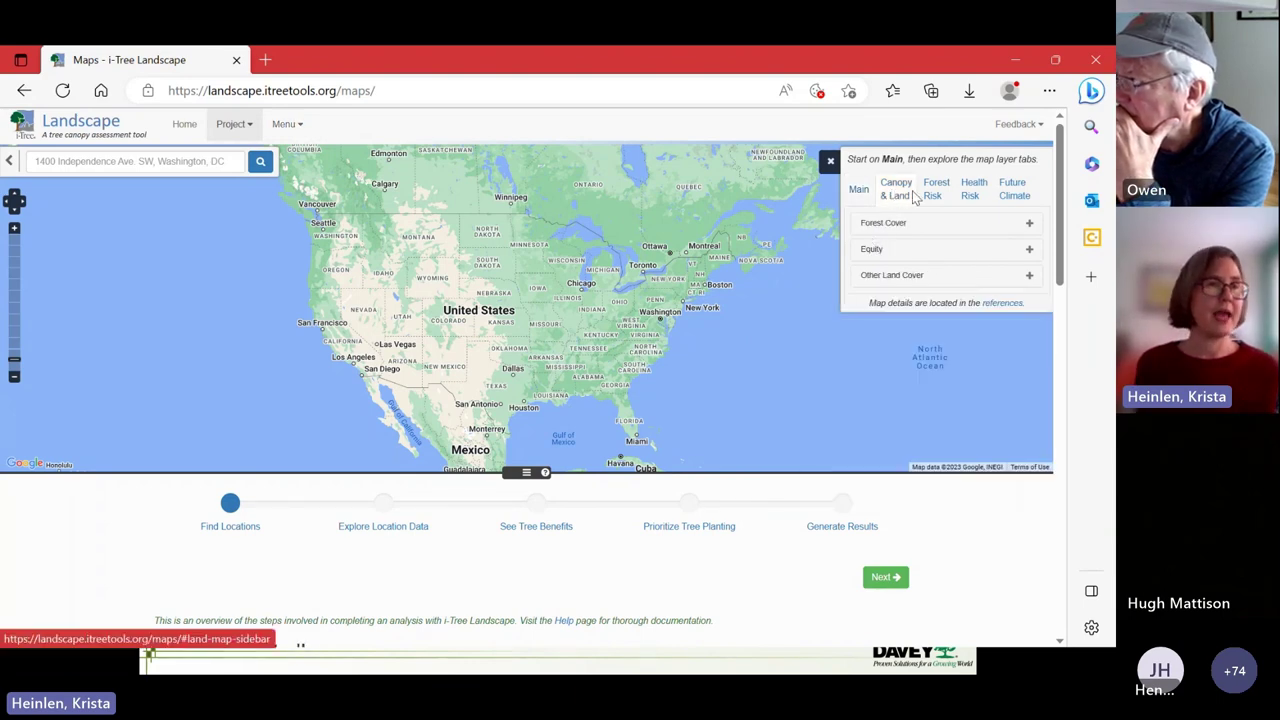
click(856, 188)
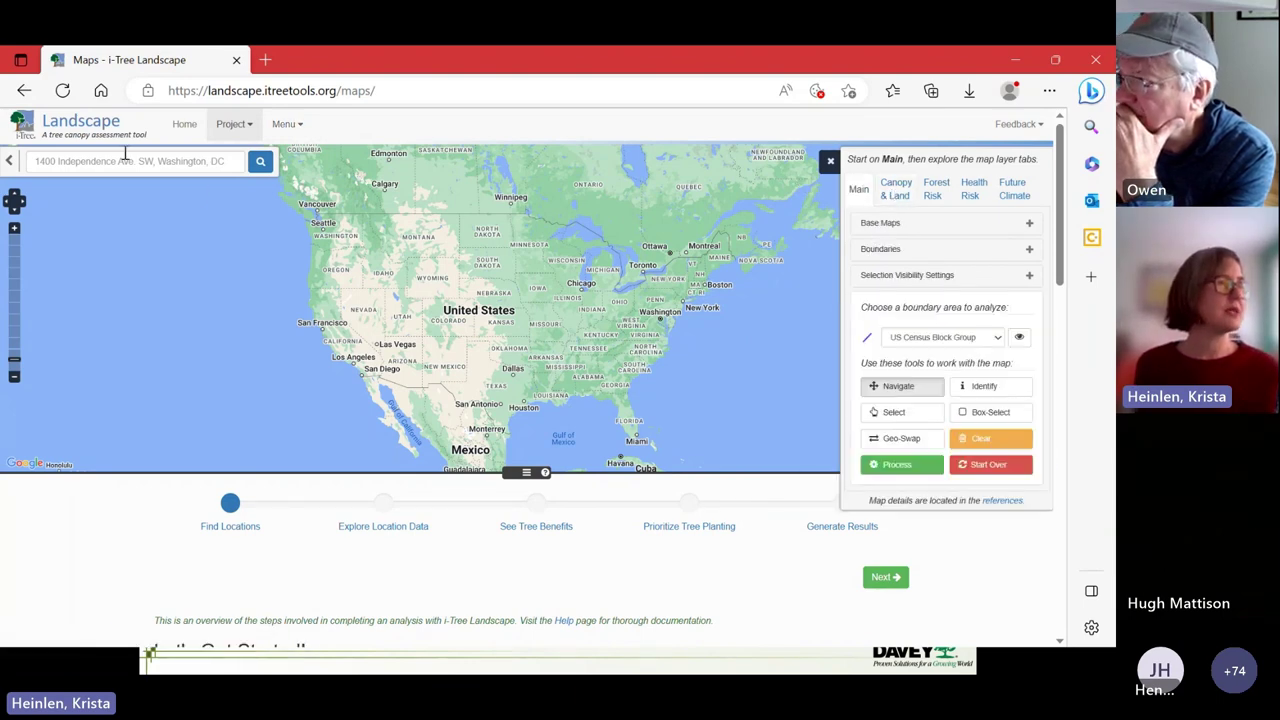
Search the map for the location "everett wa"
click(125, 157)
click(58, 250)
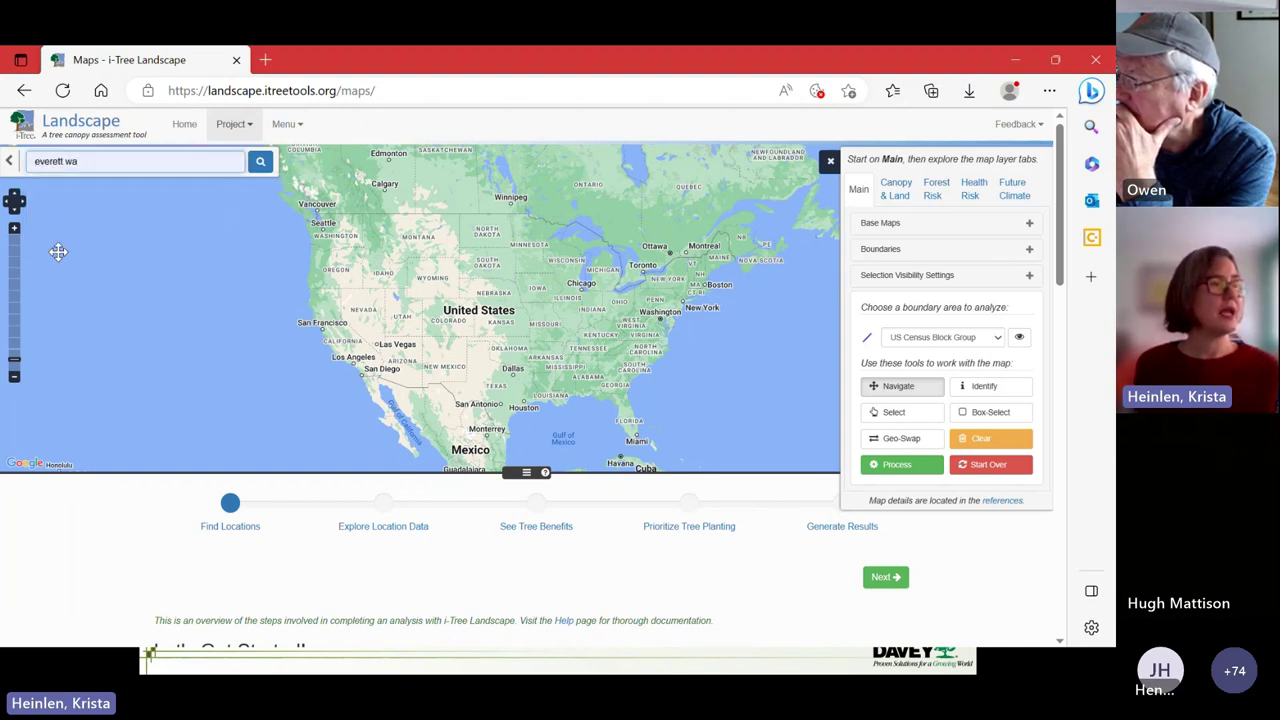
click(262, 172)
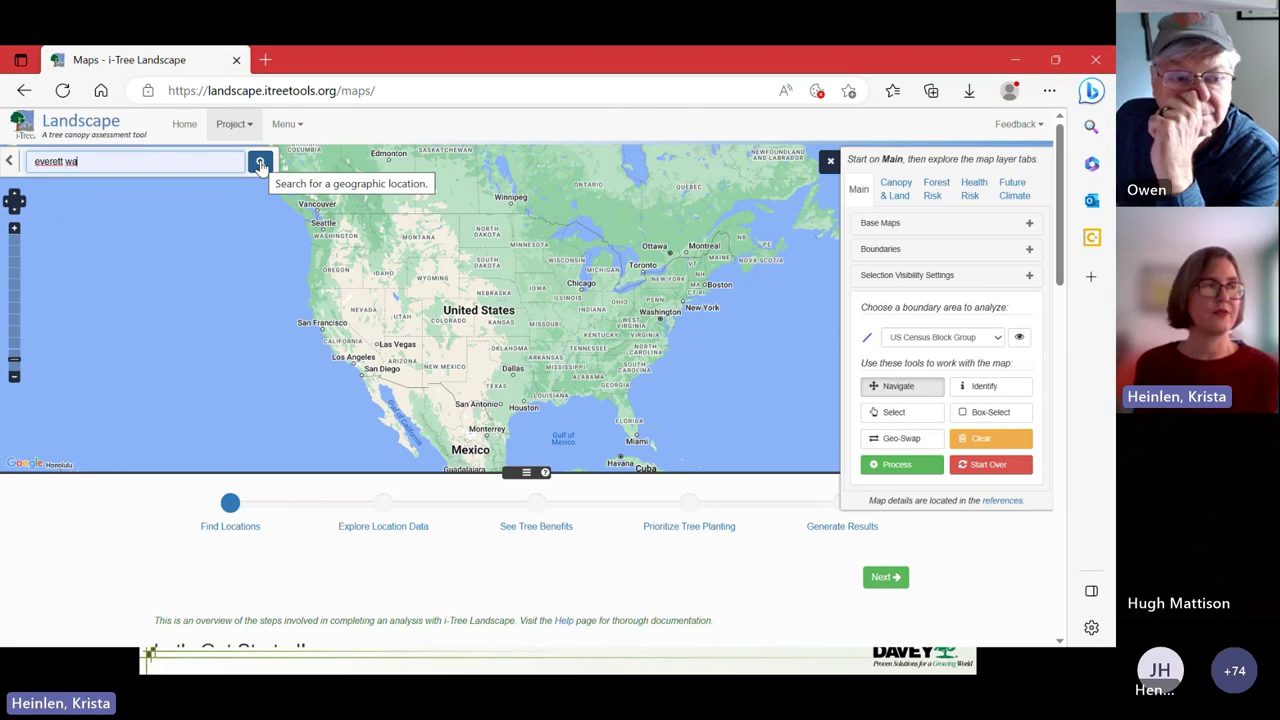
click(260, 163)
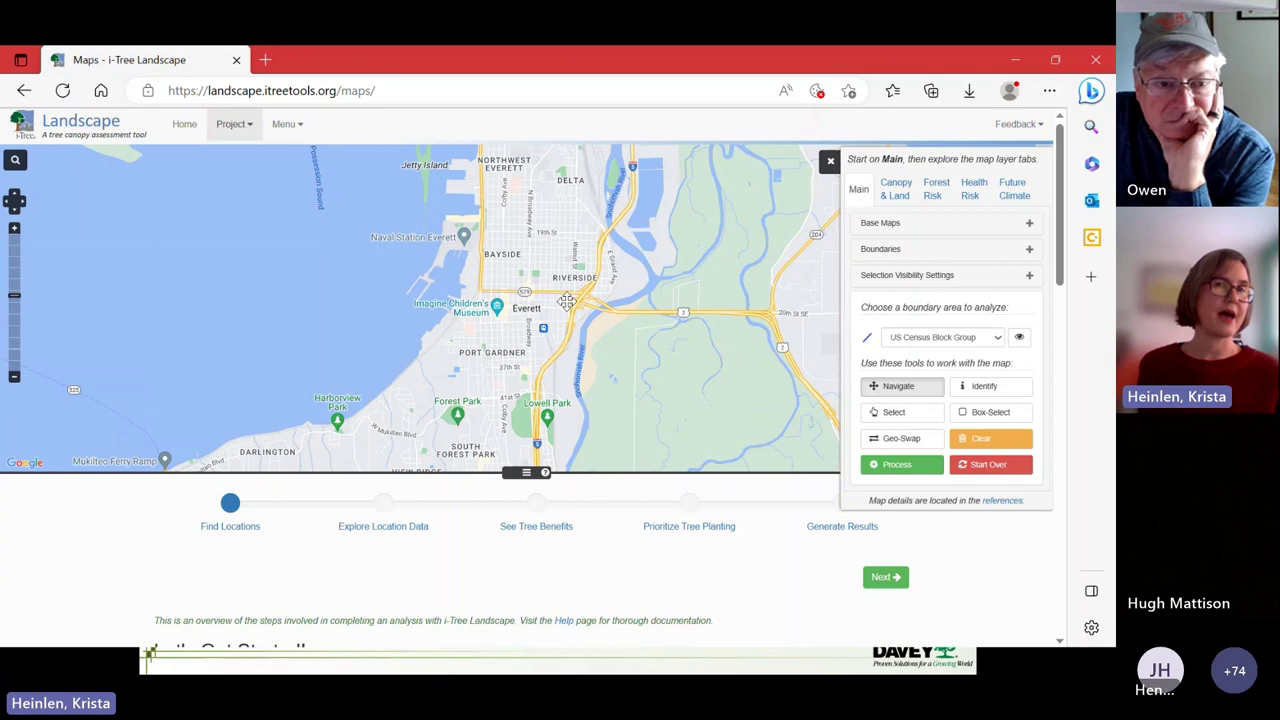
Preview the US Census Places and US County Subdivisions boundaries, and leave only US Census Block Groups displayed on the map
click(891, 250)
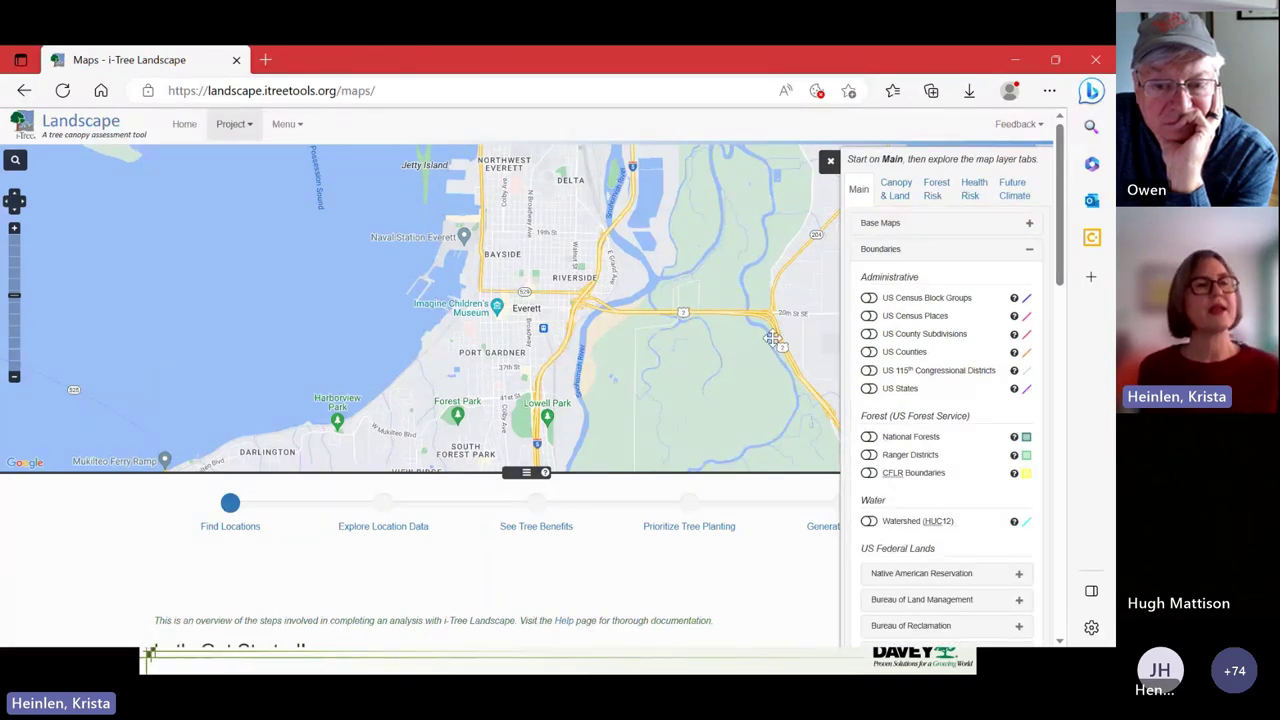
click(868, 316)
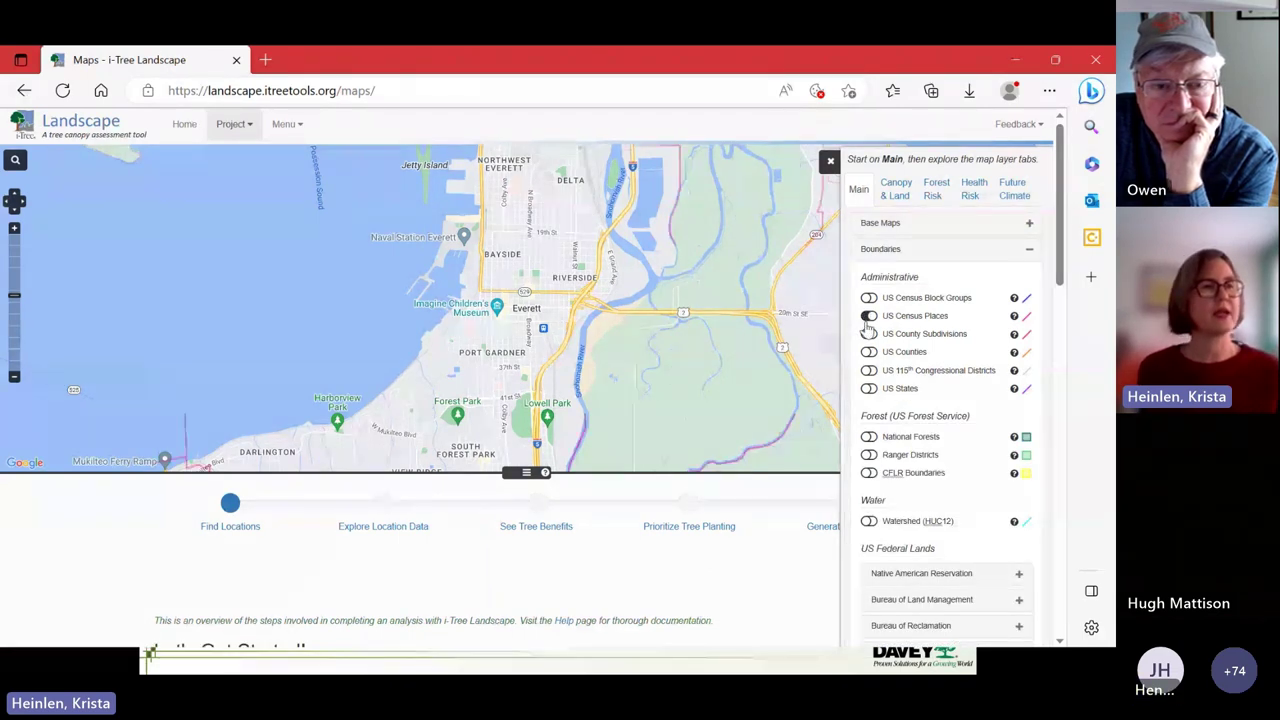
click(14, 379)
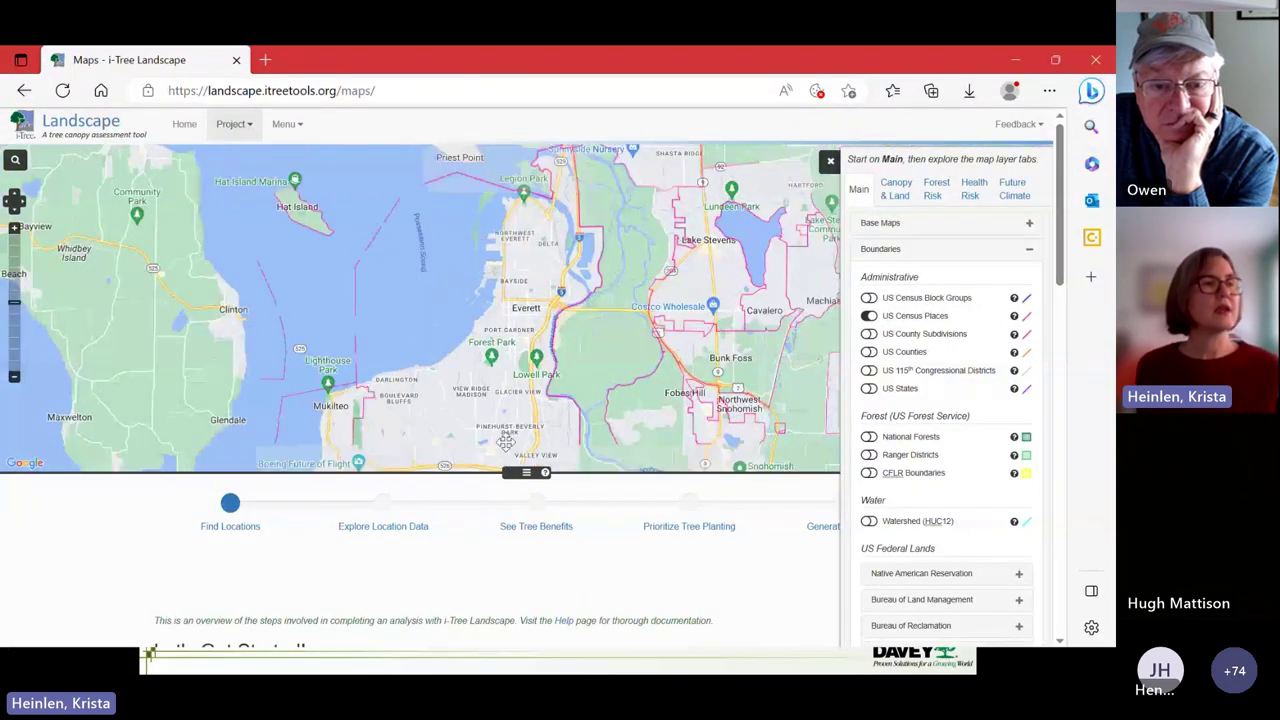
click(869, 316)
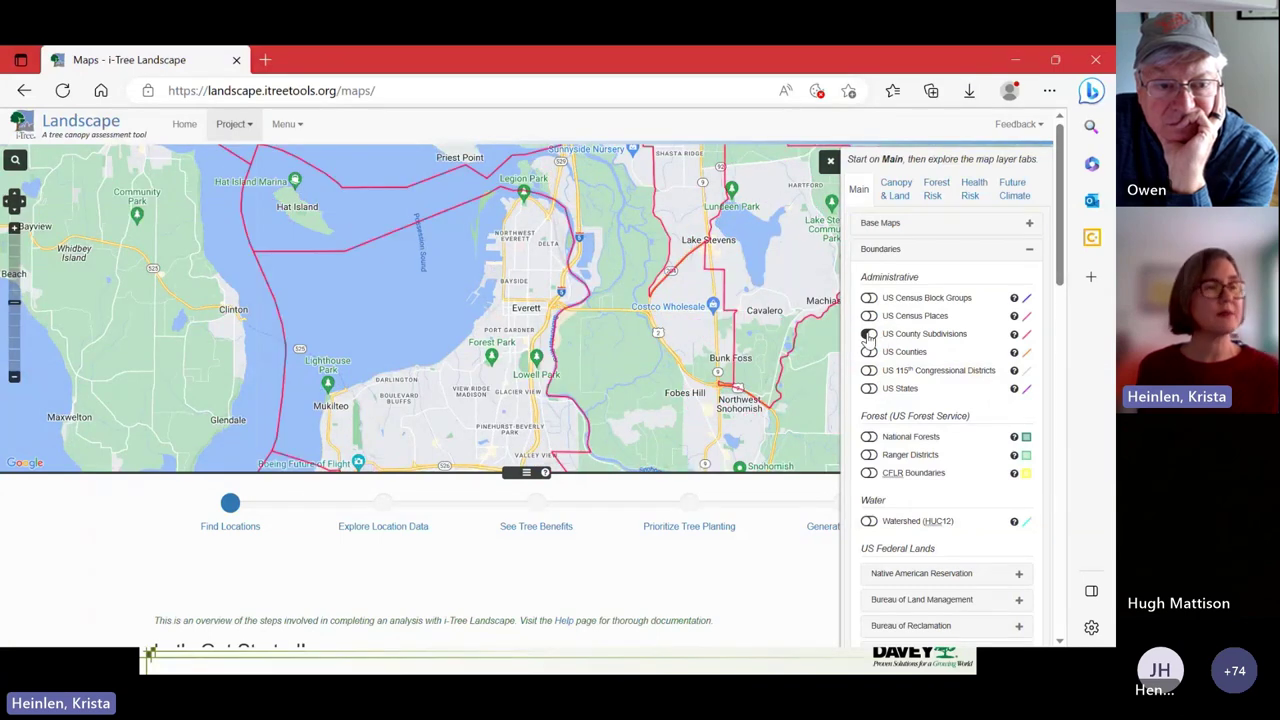
click(869, 334)
click(869, 299)
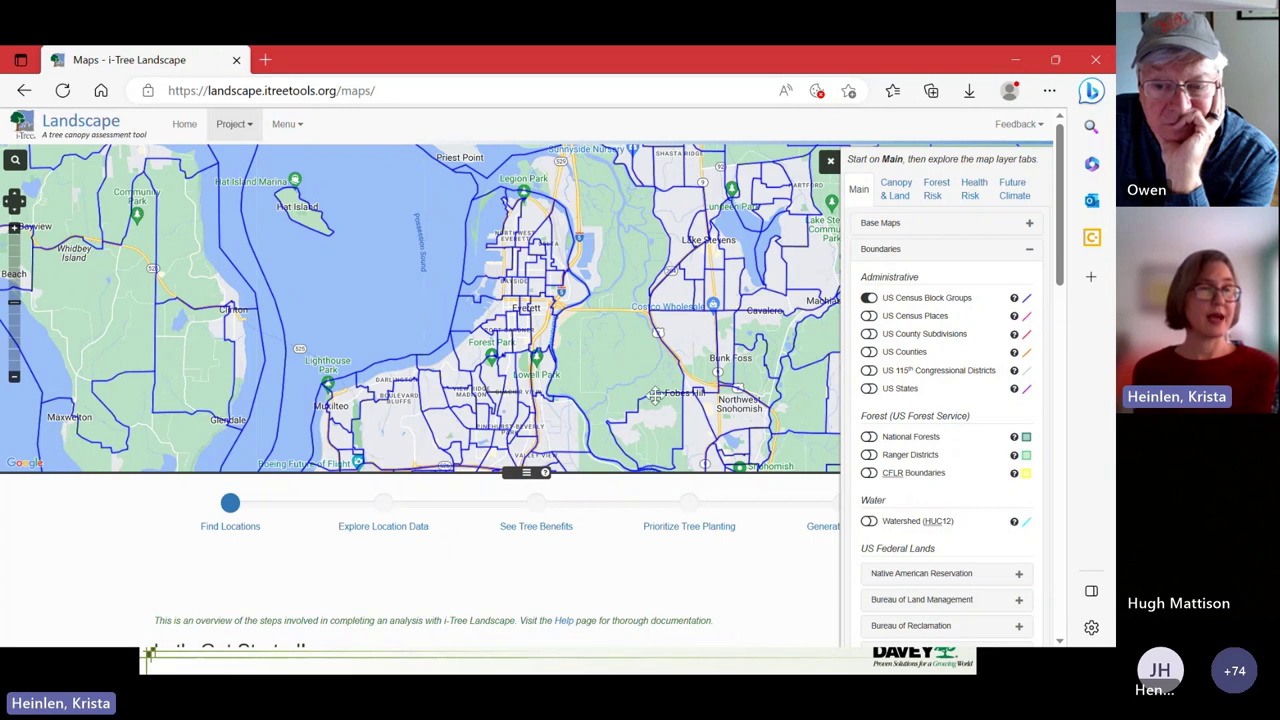
Expand the Equity, Forest Cover and Other Land Cover layer groups, and turn on the CEJST layer over Everett
click(898, 193)
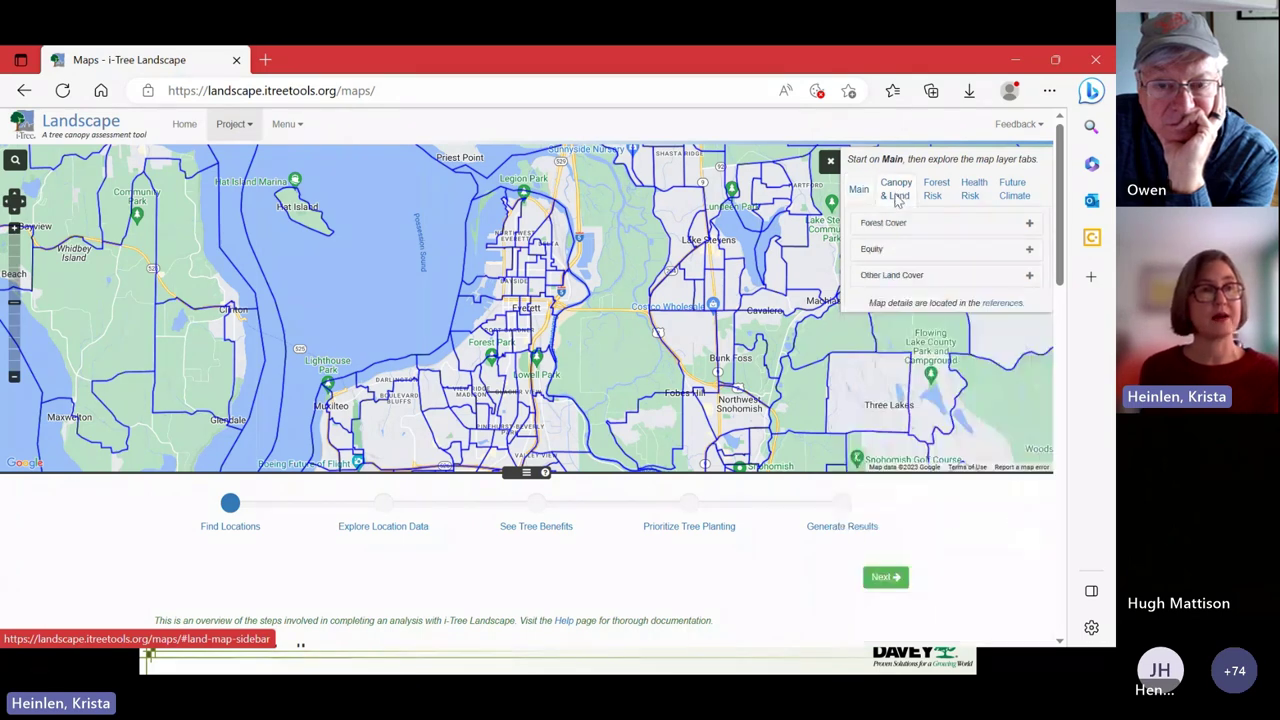
click(905, 248)
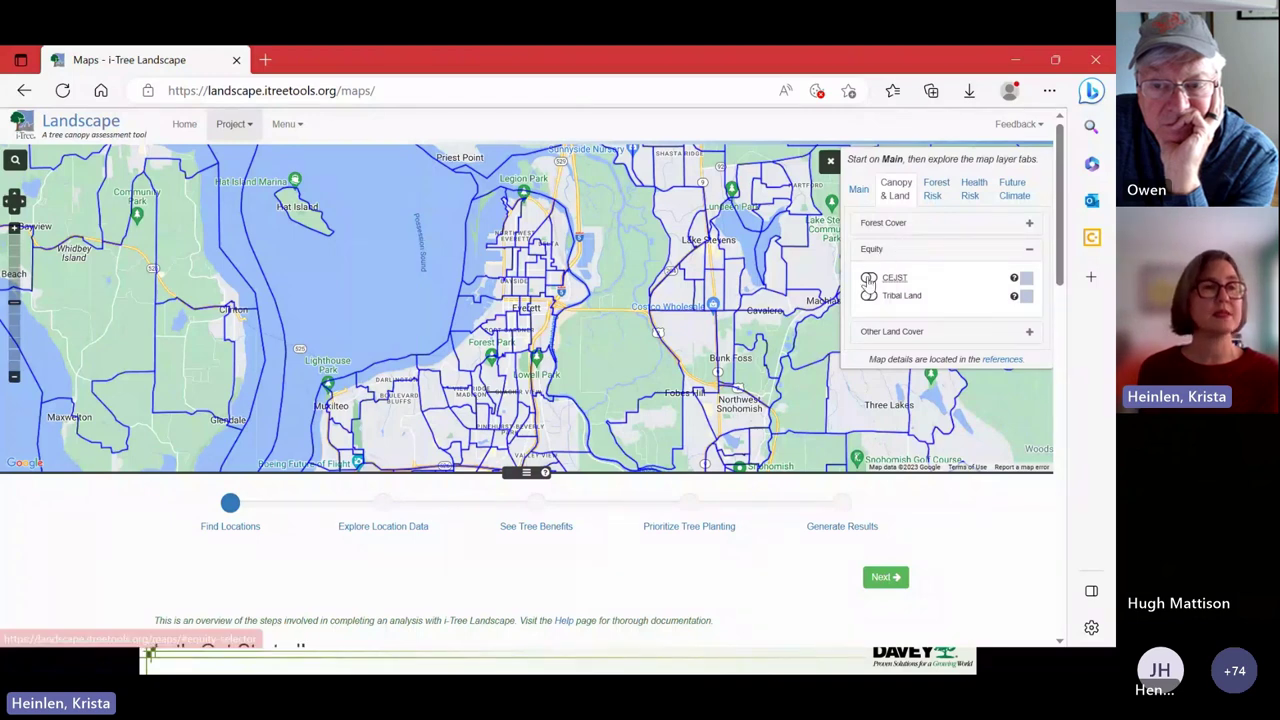
click(867, 224)
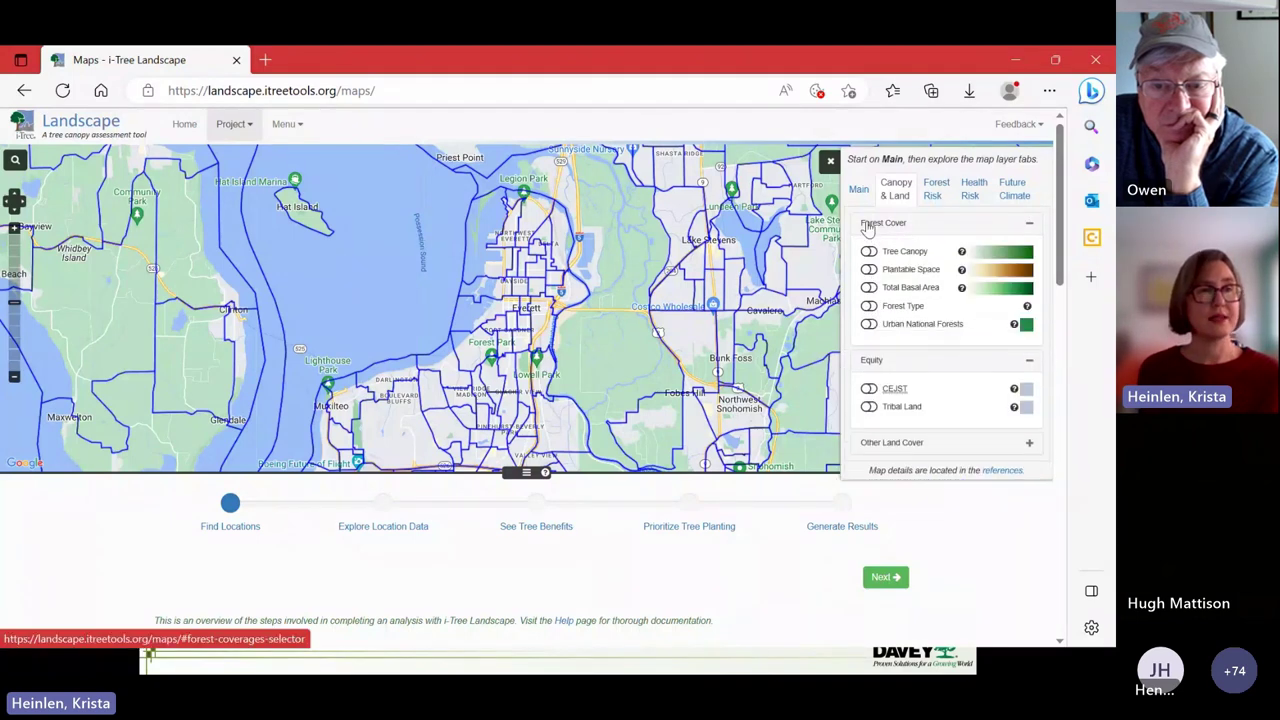
click(892, 445)
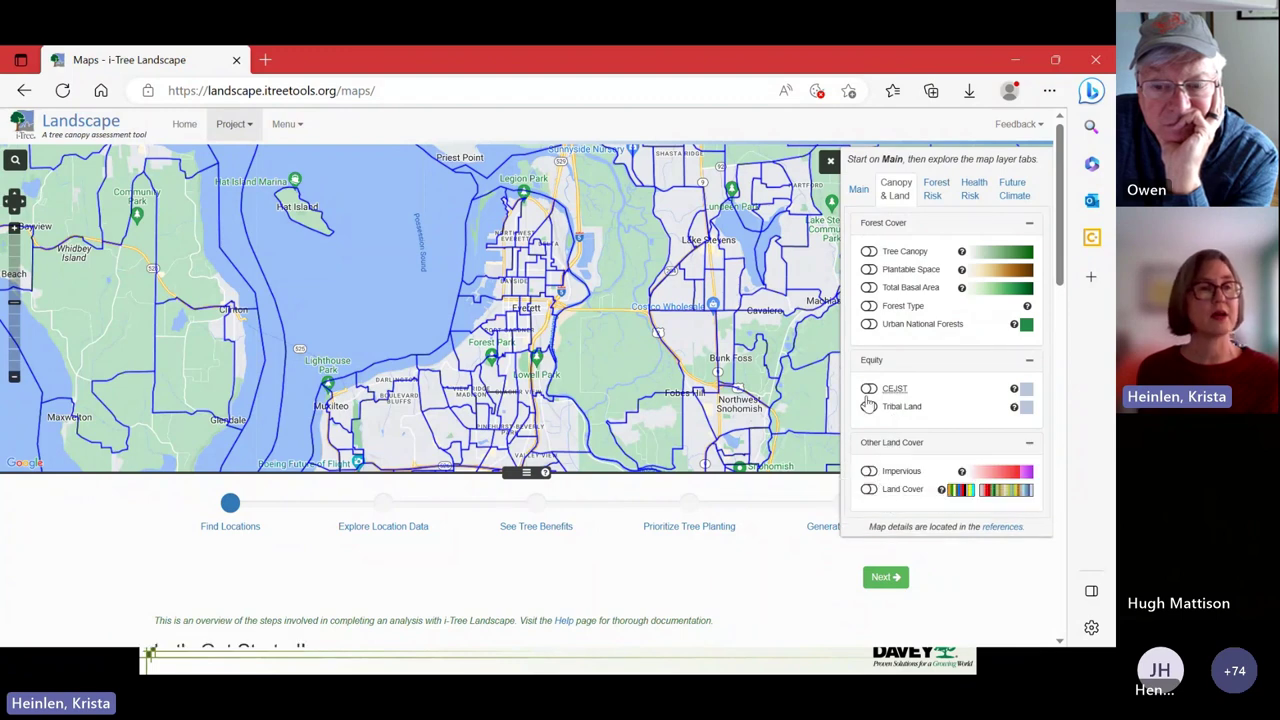
click(866, 392)
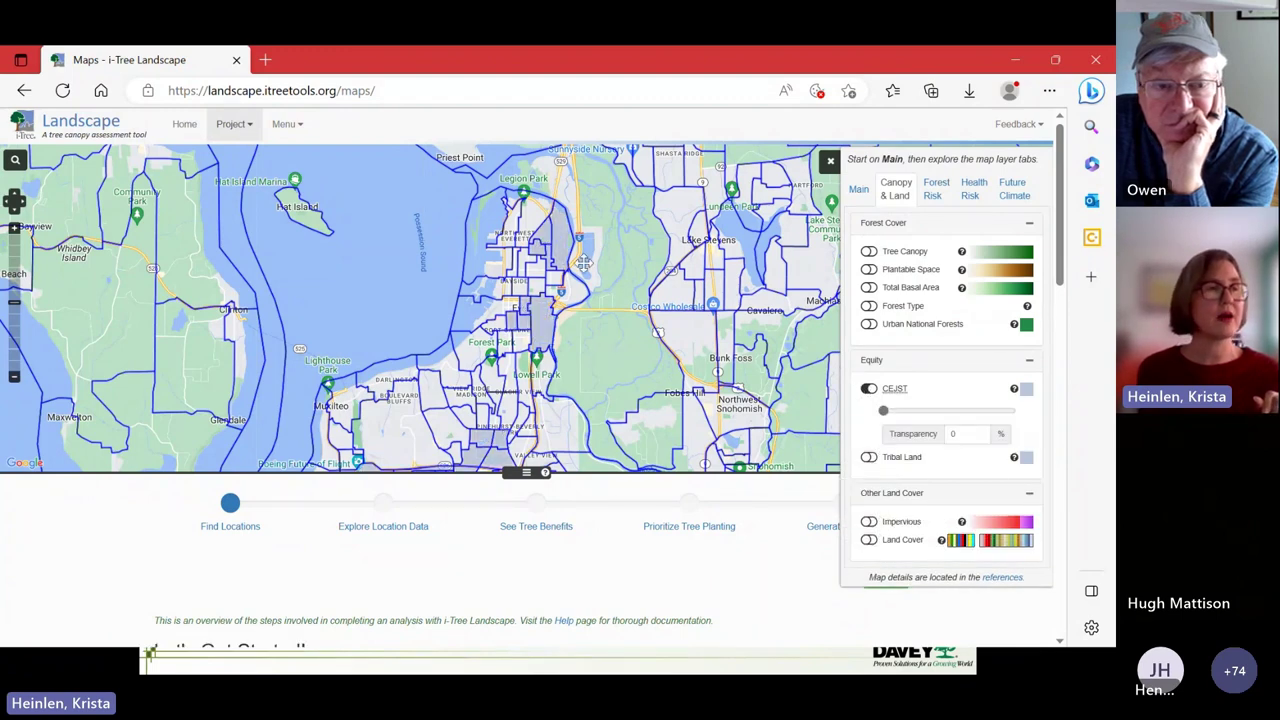
scroll(527, 330, up, 1)
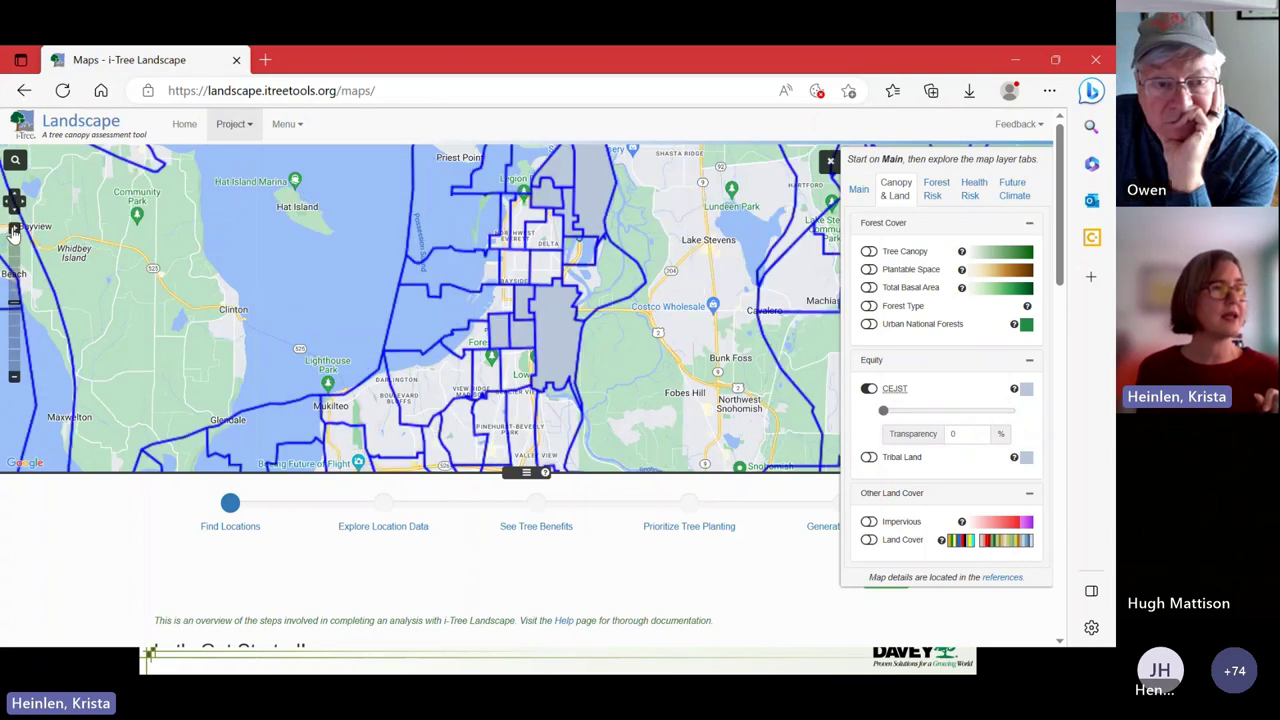
scroll(673, 258, down, 1)
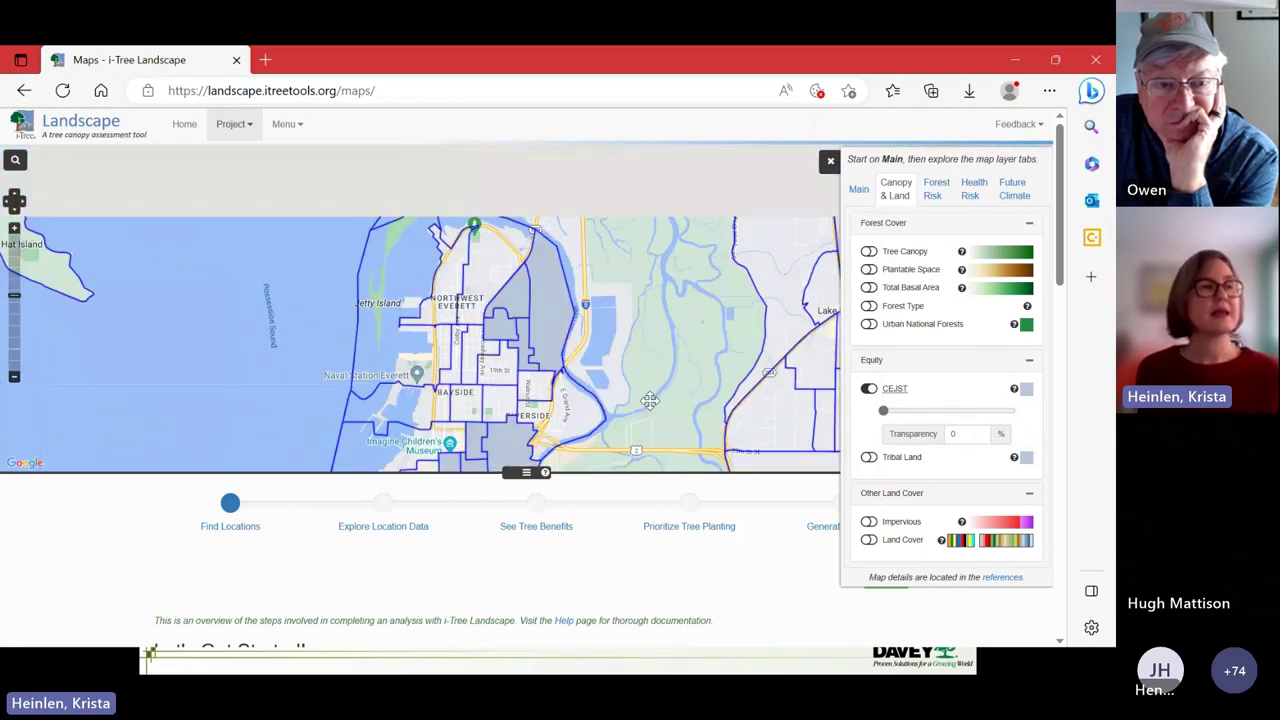
scroll(685, 300, up, 1)
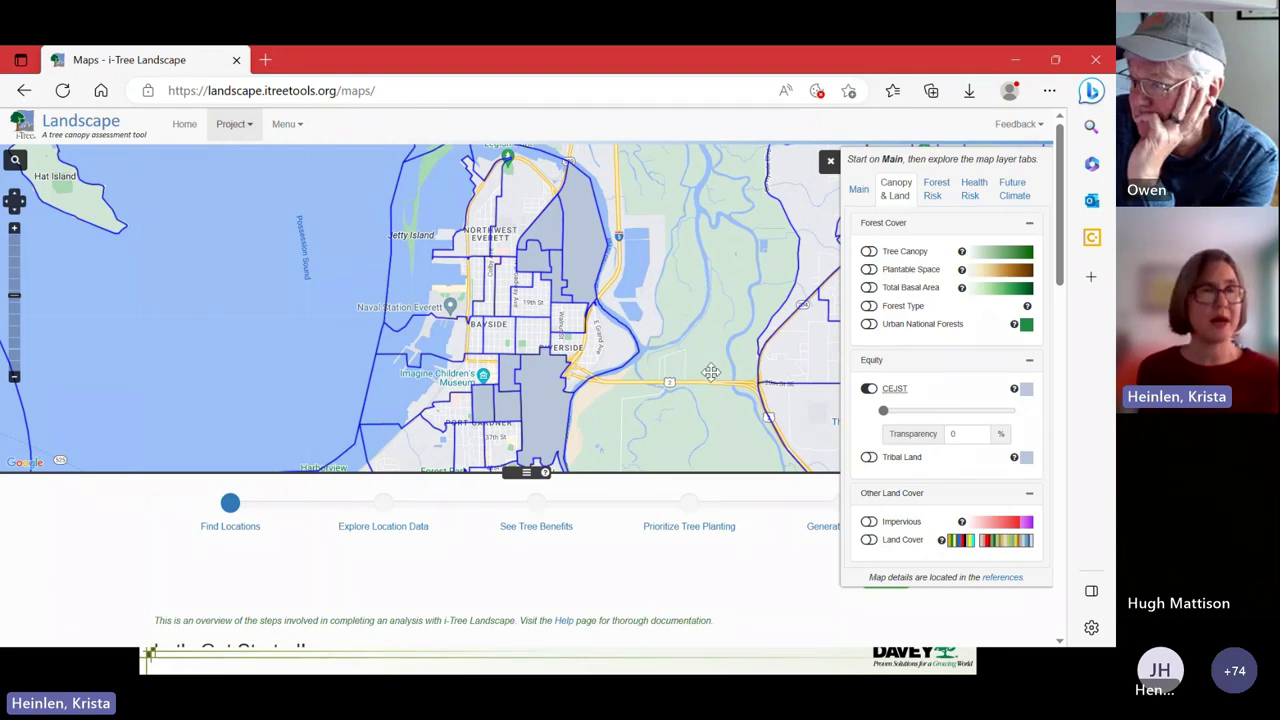
Select eight adjoining US Census block groups in northern Everett for analysis, including the shaded CEJST areas north of Riverside
click(856, 192)
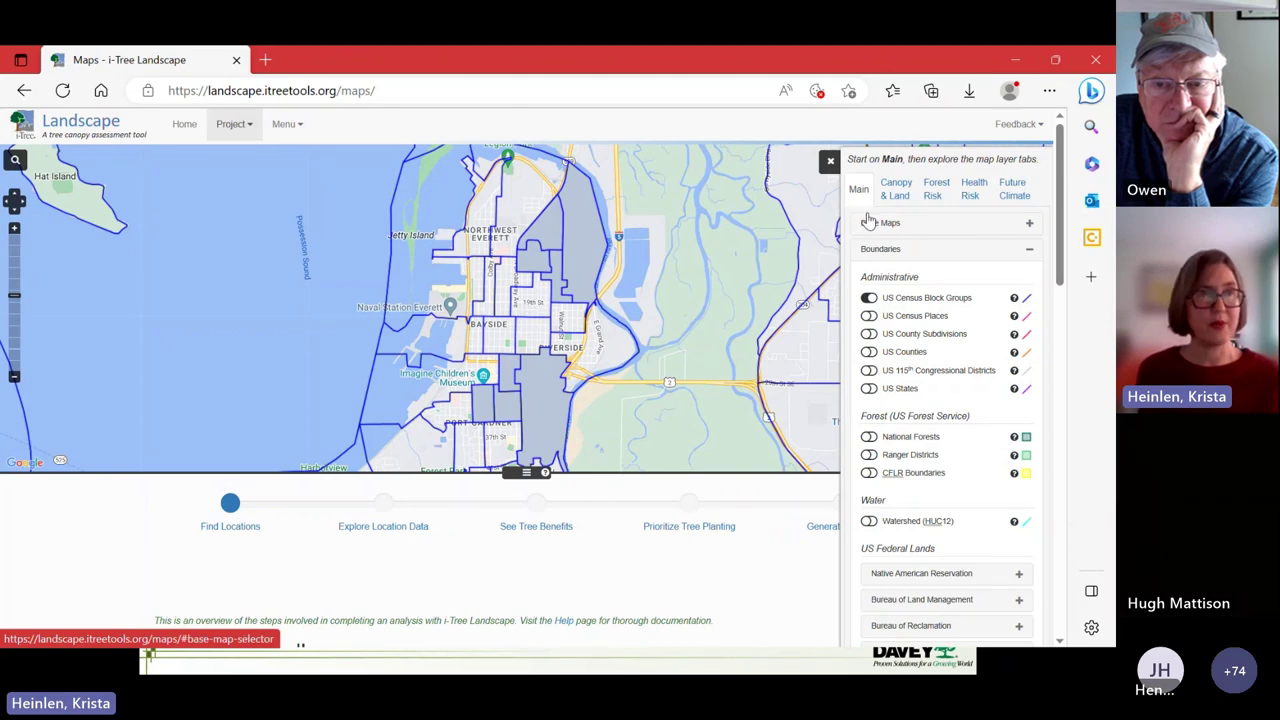
click(872, 252)
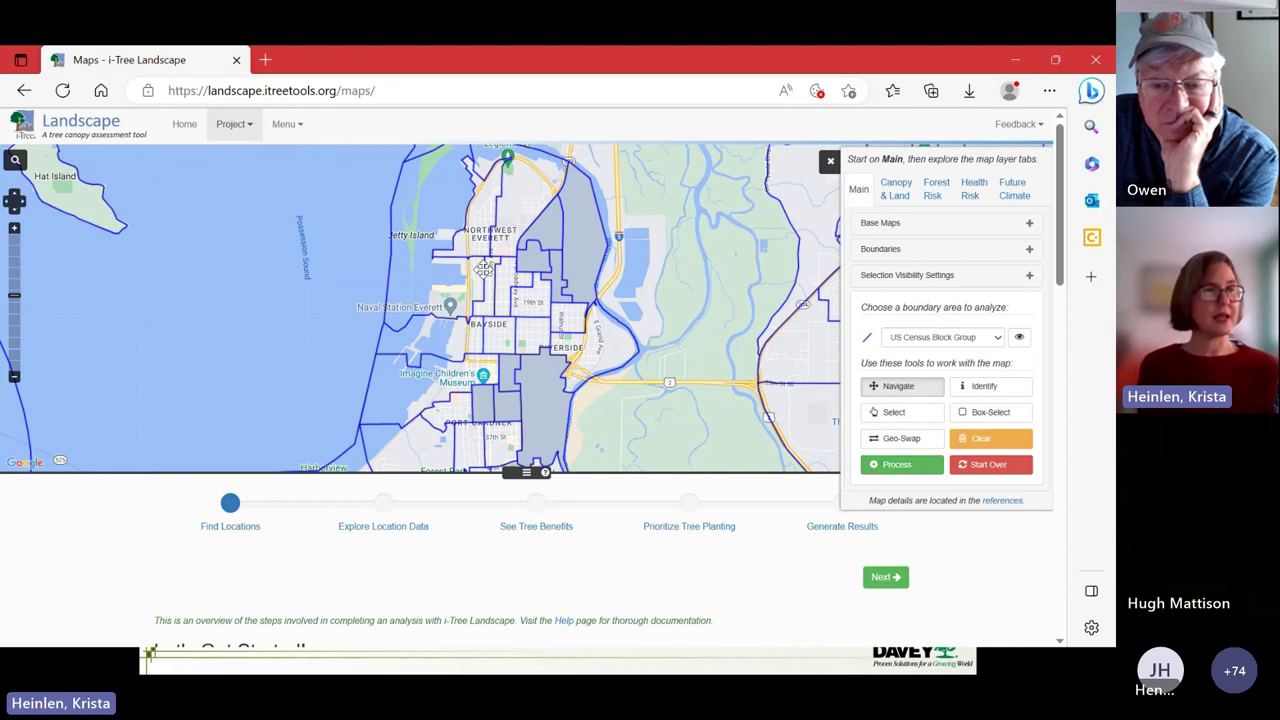
click(893, 411)
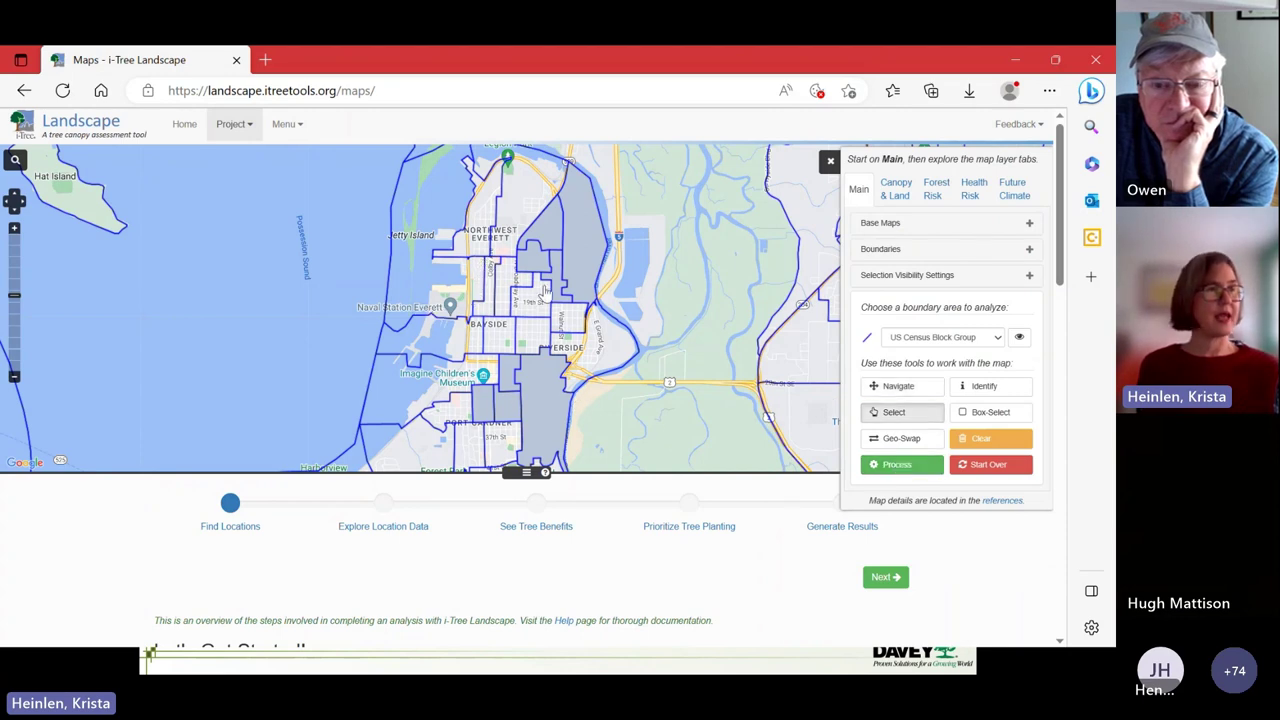
click(588, 250)
click(531, 264)
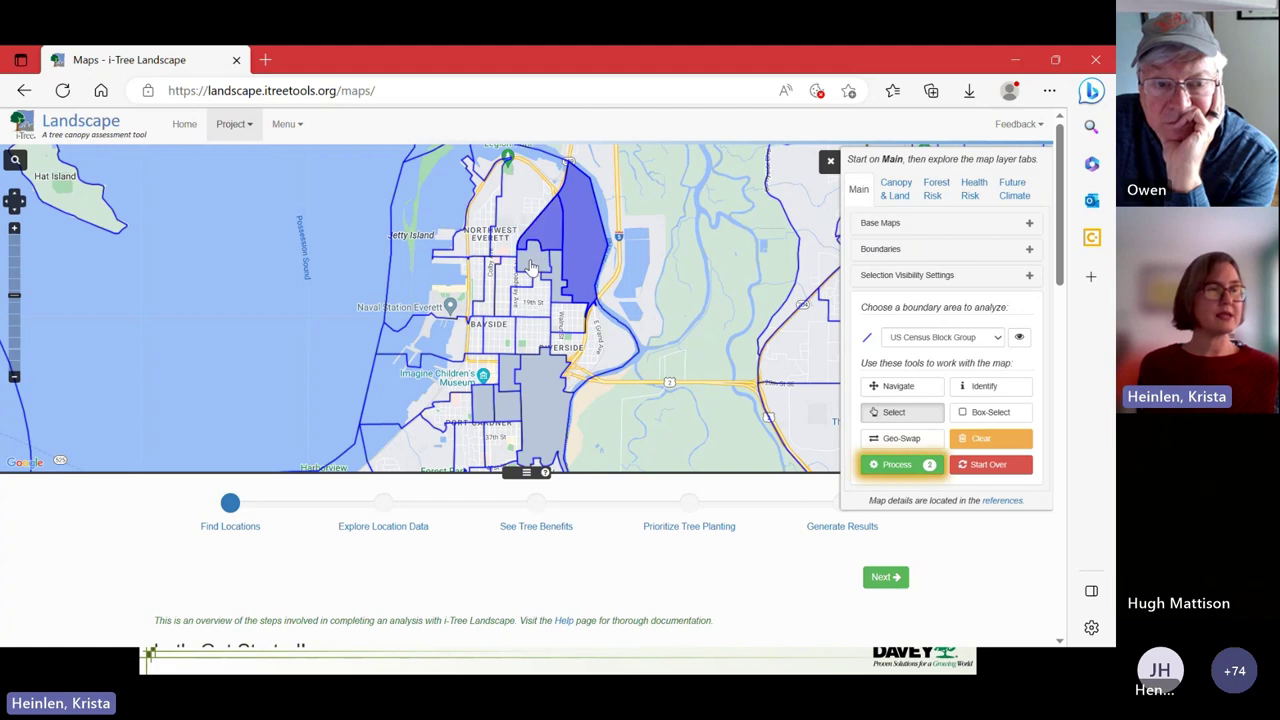
click(548, 283)
click(556, 296)
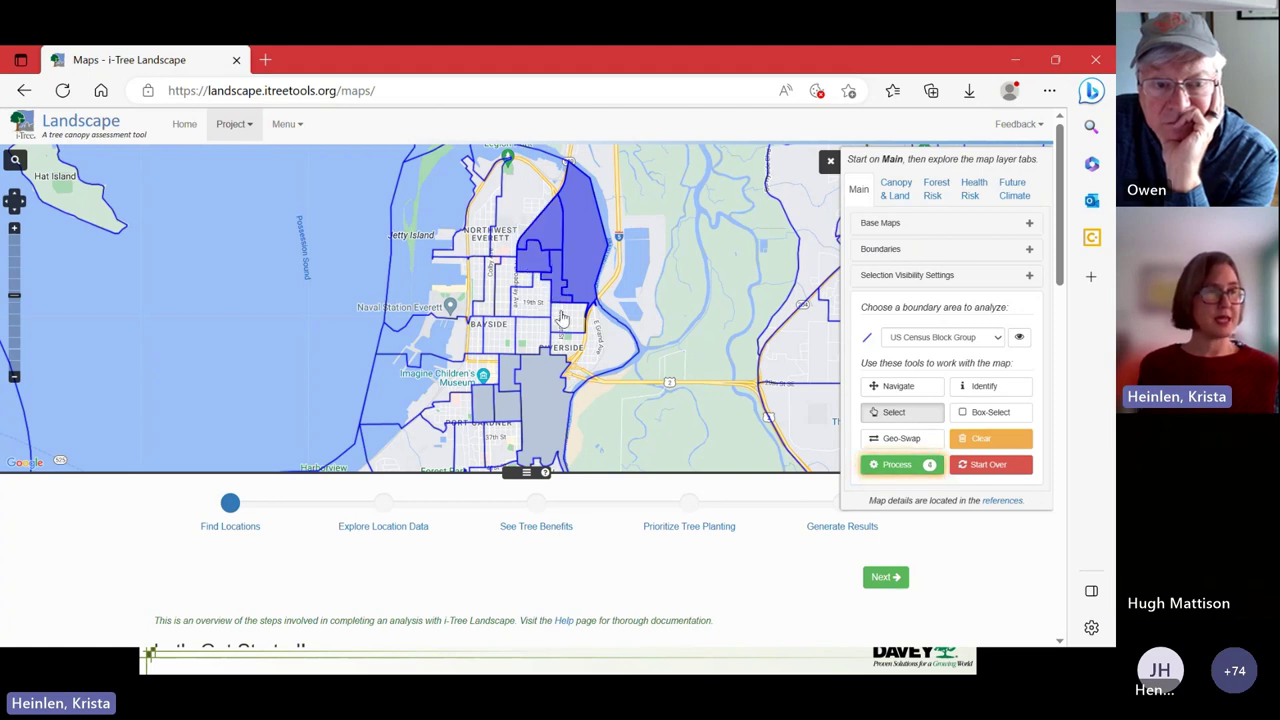
click(563, 317)
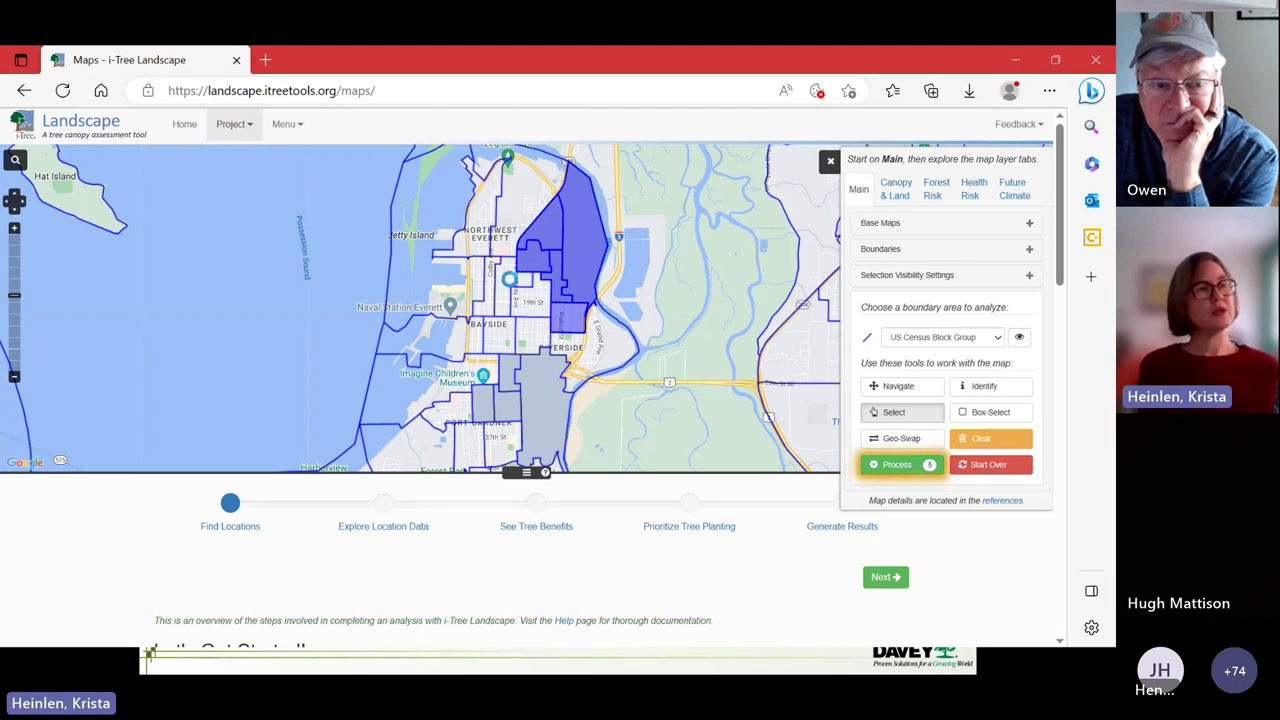
click(511, 284)
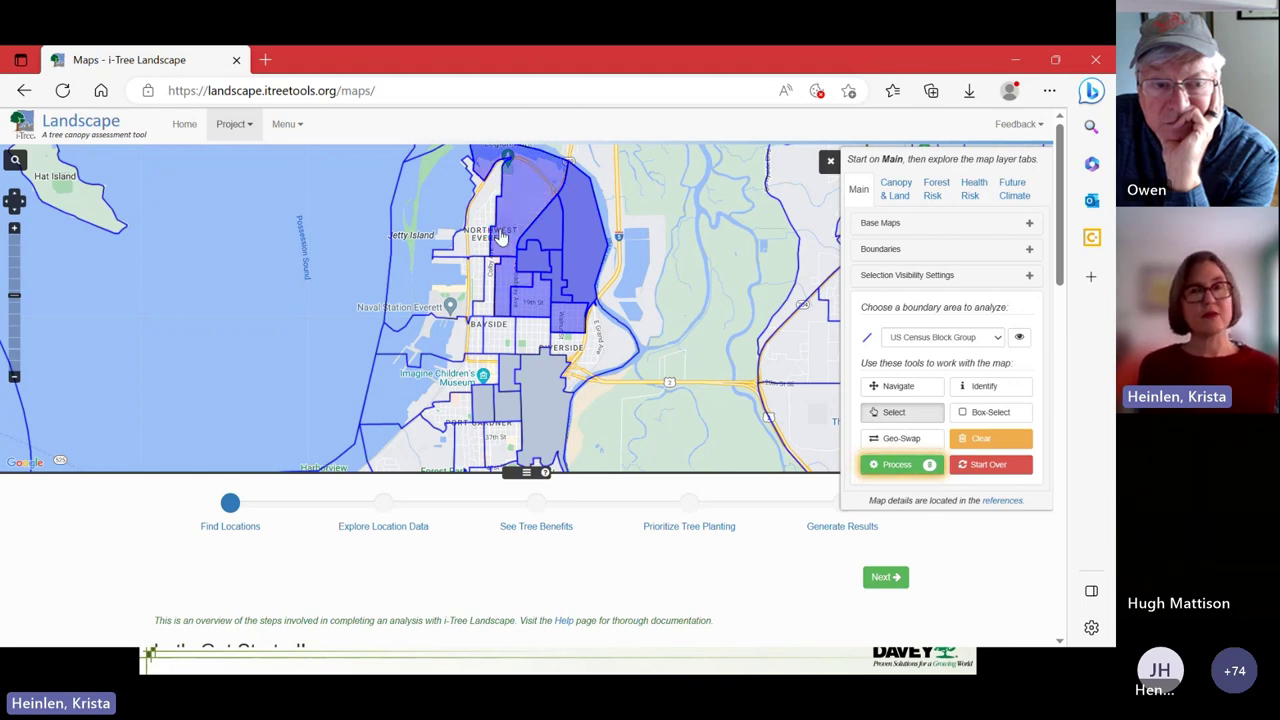
click(503, 237)
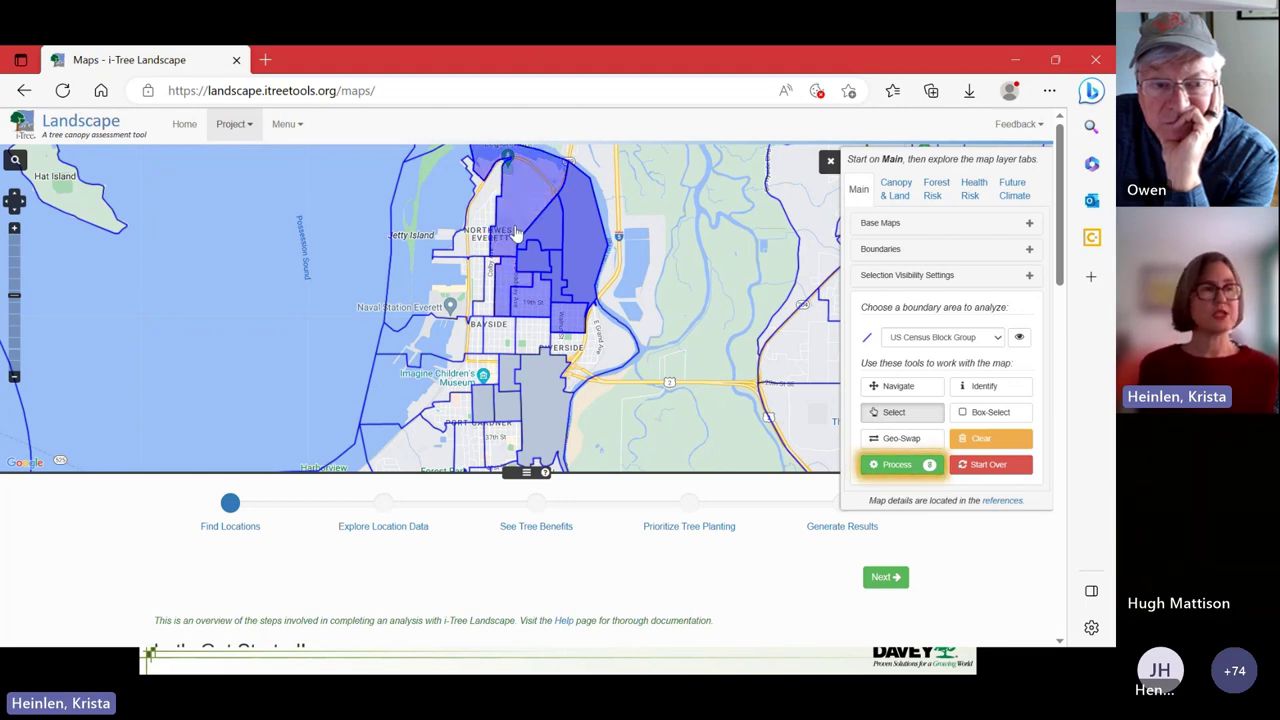
Process the selected block groups and expand the Canopy & Impervious table's selection total into individual block group rows
click(895, 466)
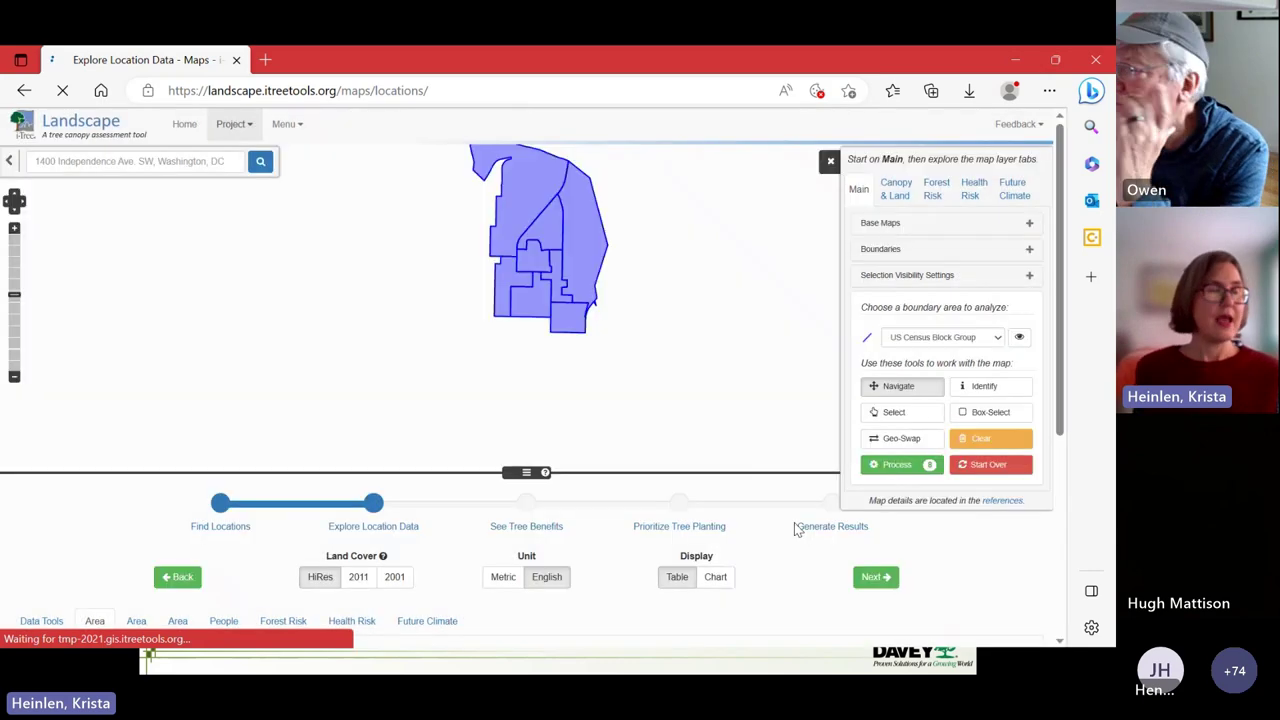
scroll(616, 561, down, 2)
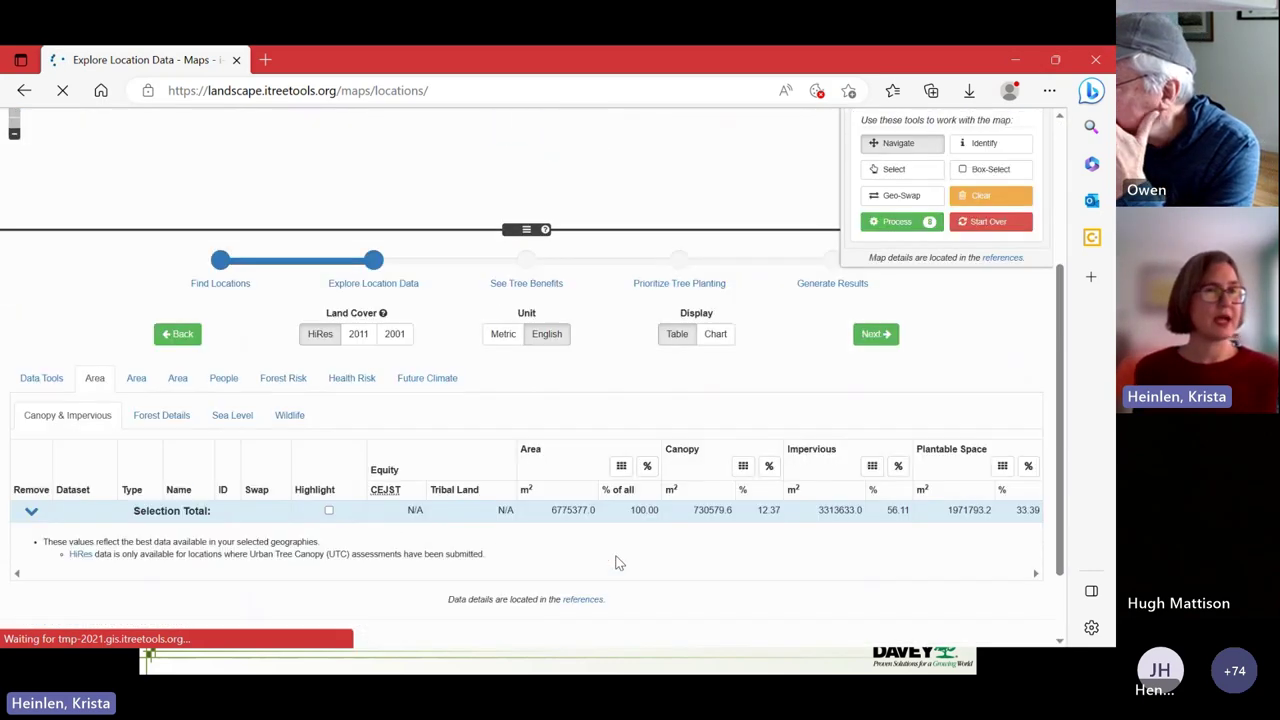
scroll(40, 457, up, 4)
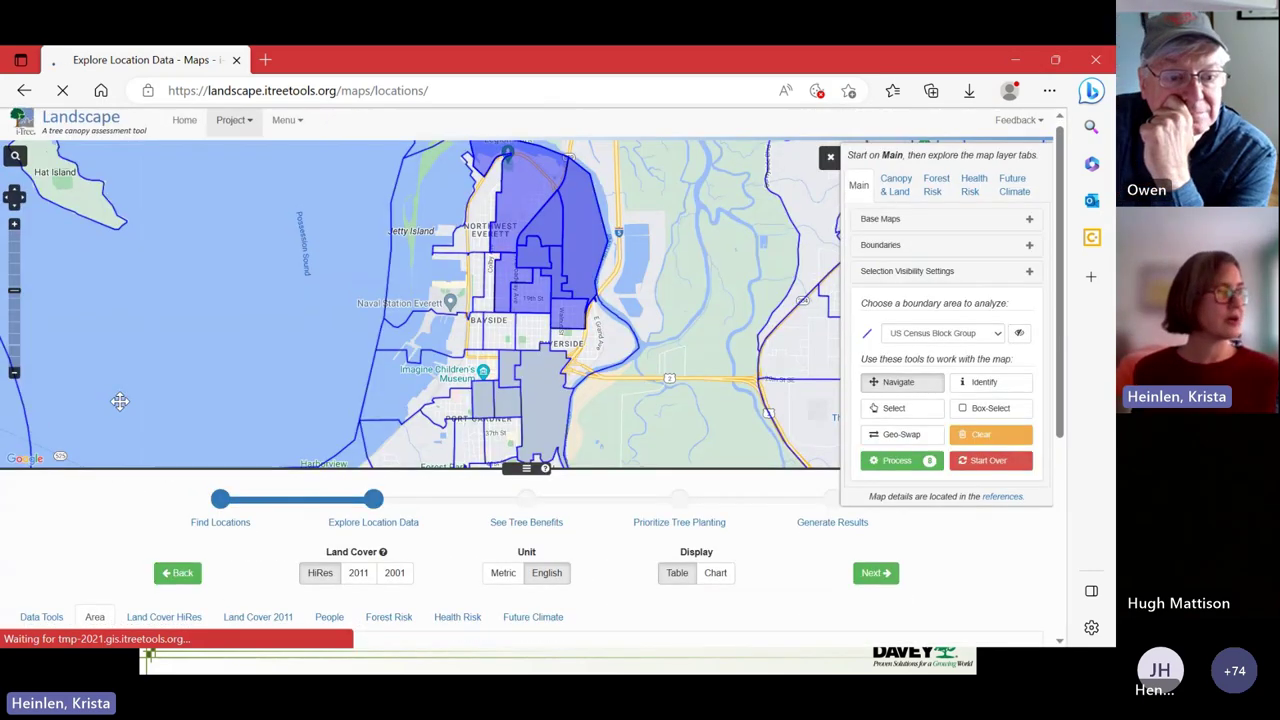
scroll(554, 205, down, 3)
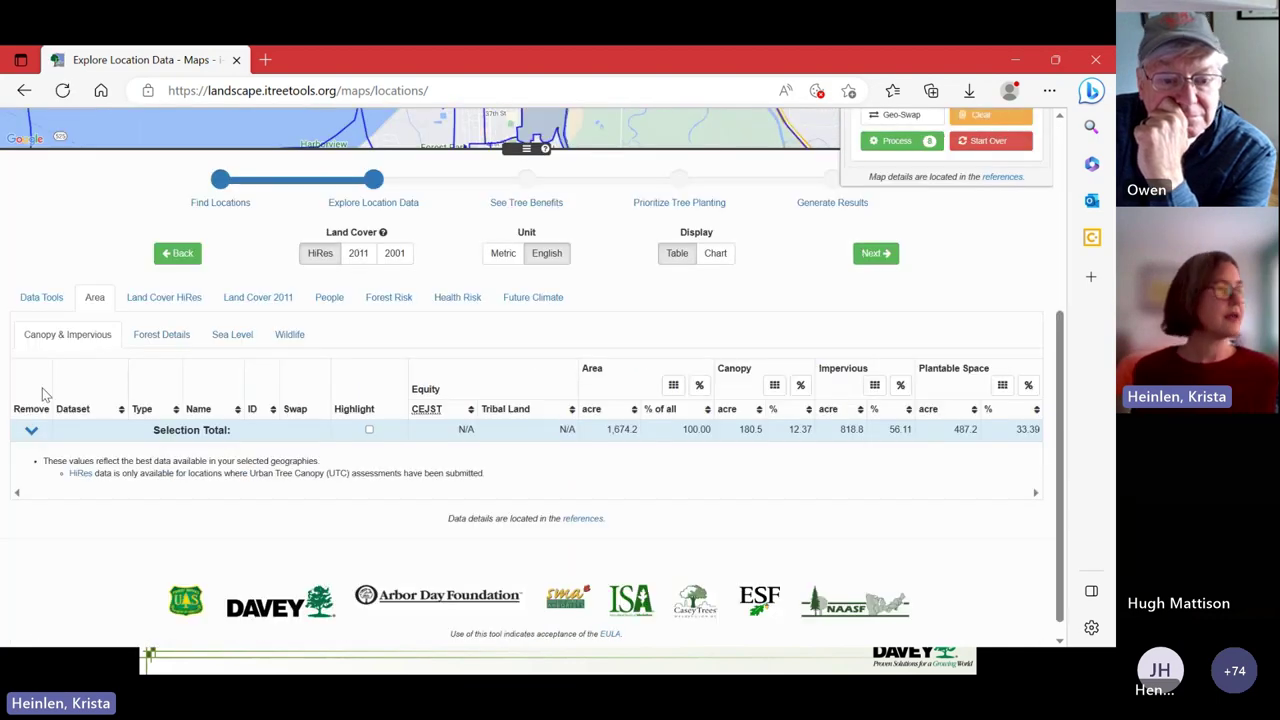
click(32, 432)
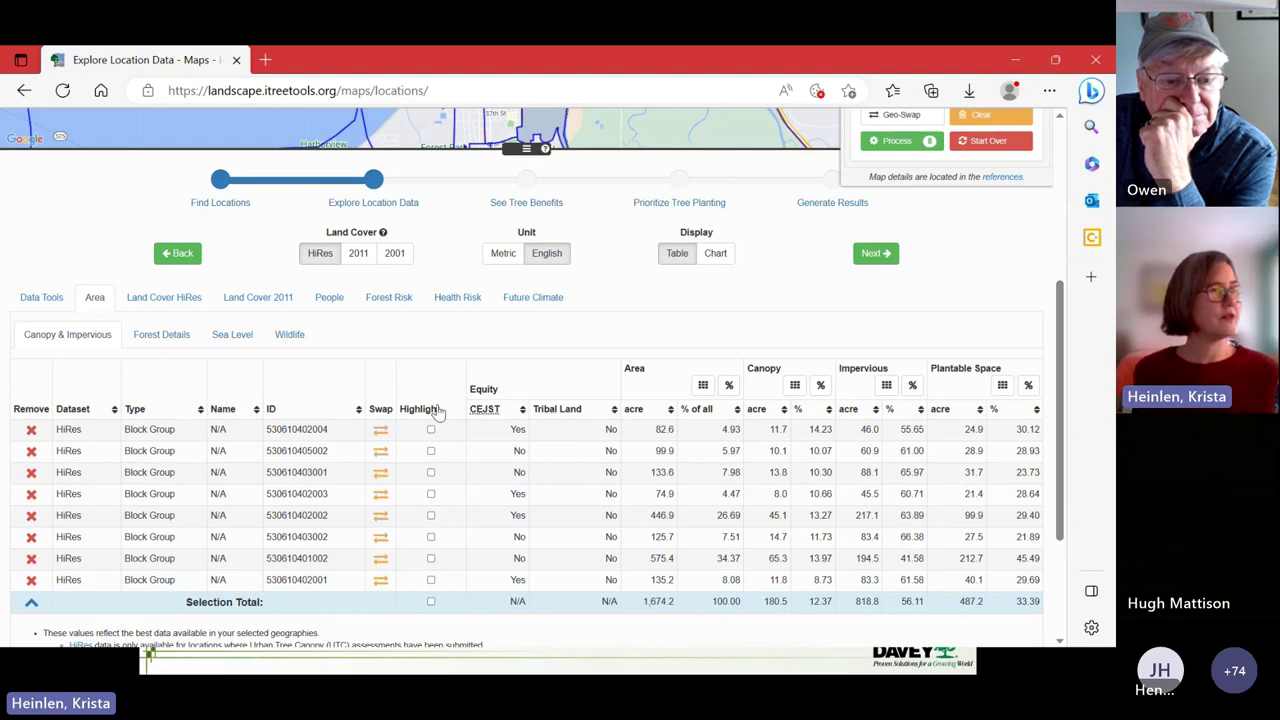
Sort the Canopy & Impervious table by CEJST with Yes first, and highlight the four CEJST block groups on the map
click(520, 410)
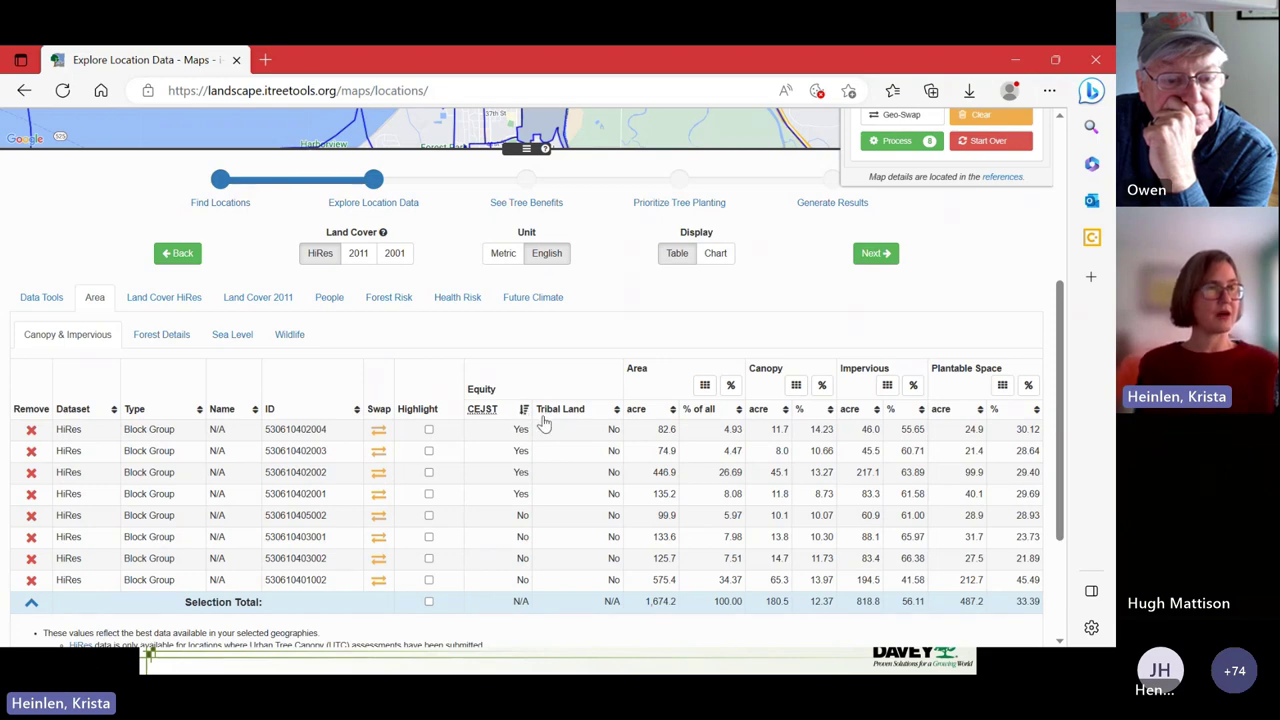
click(429, 430)
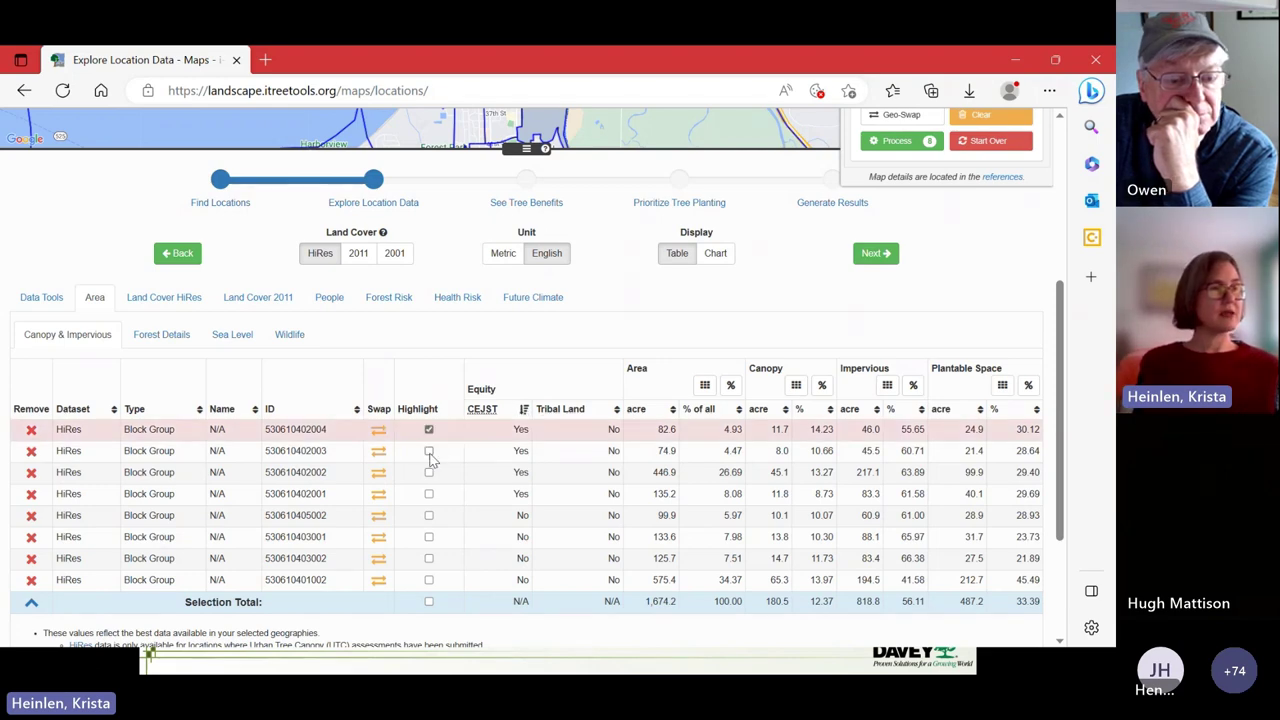
click(429, 451)
click(433, 472)
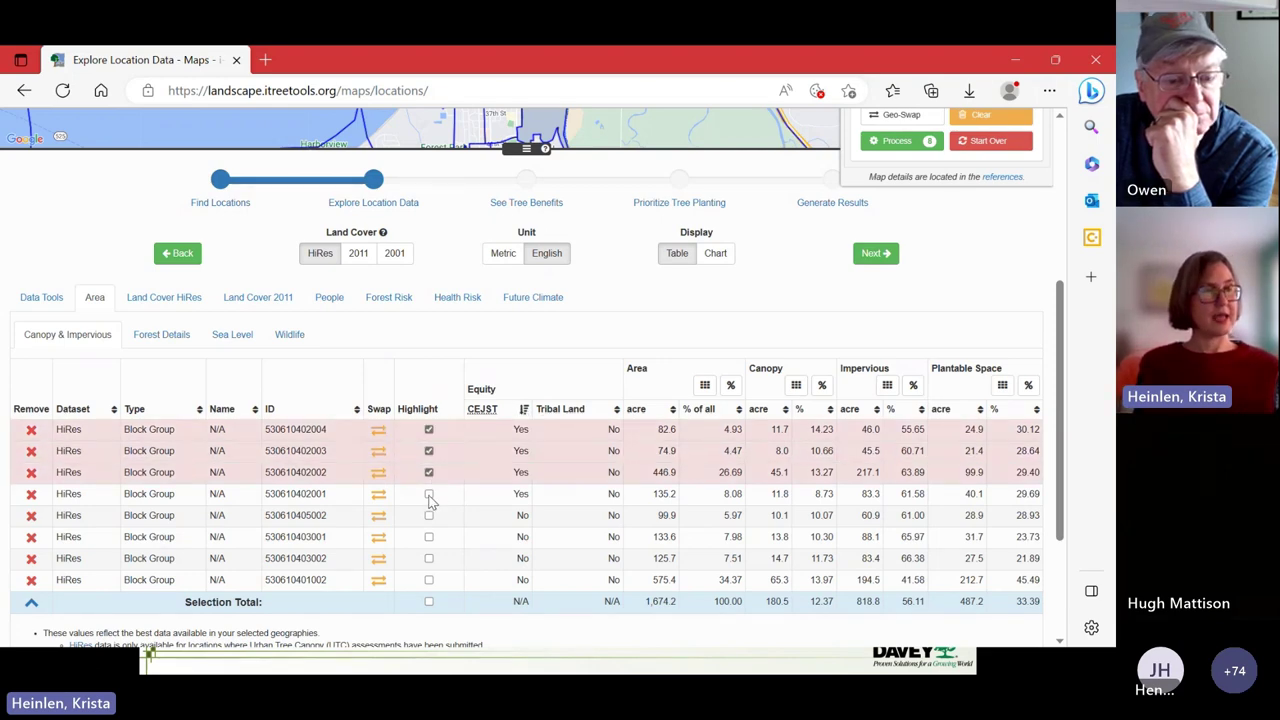
click(429, 494)
scroll(495, 456, up, 3)
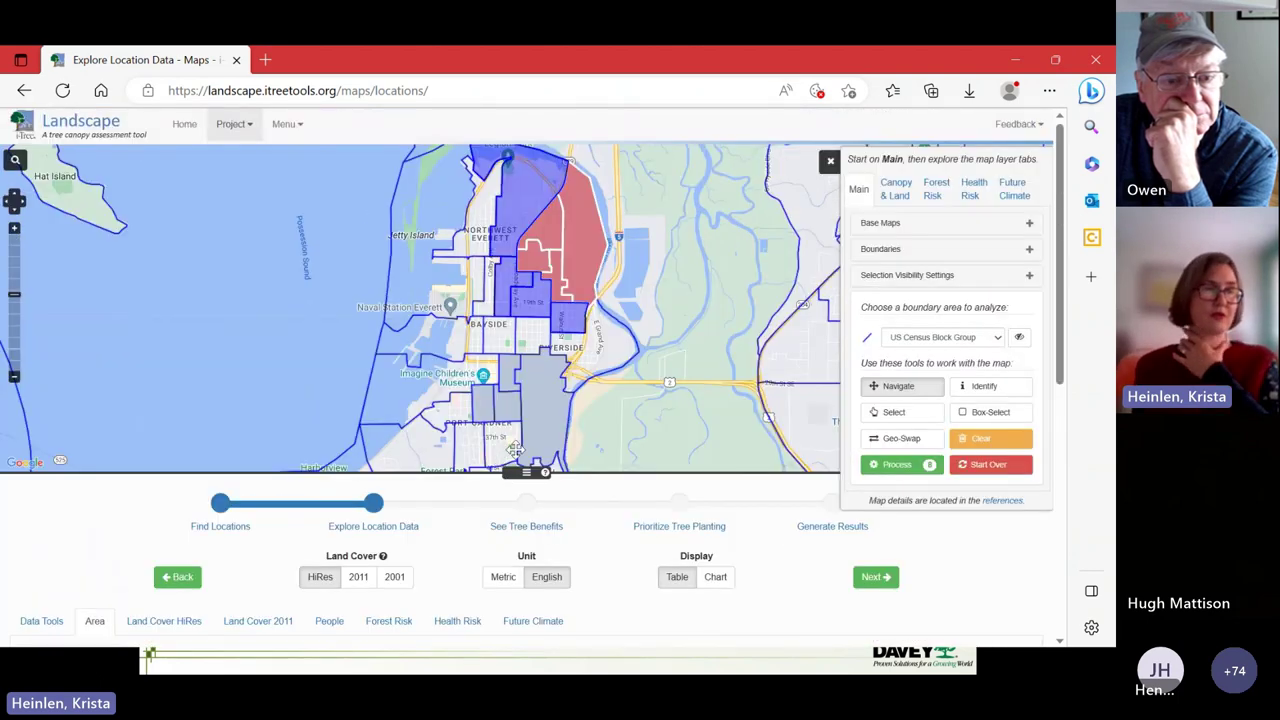
Remove the highlights from the four CEJST block groups, check the map selection, and switch to the slide presentation
scroll(500, 470, down, 2)
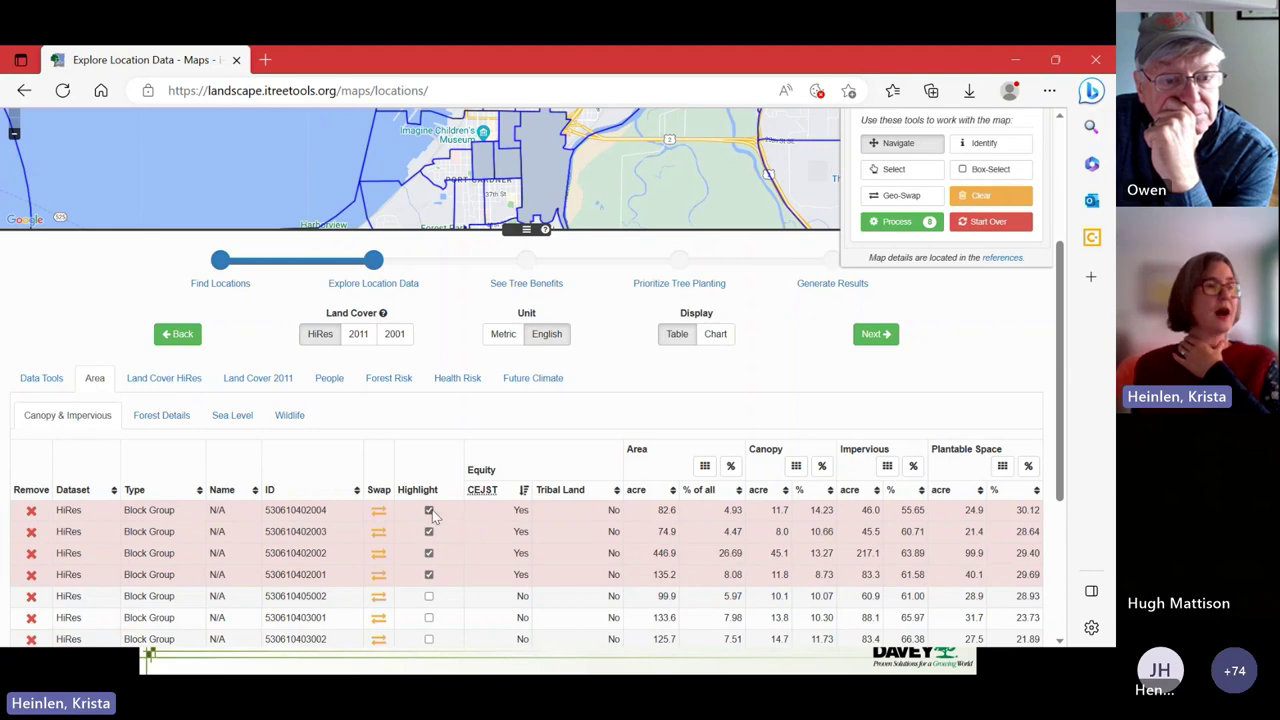
click(429, 531)
click(429, 574)
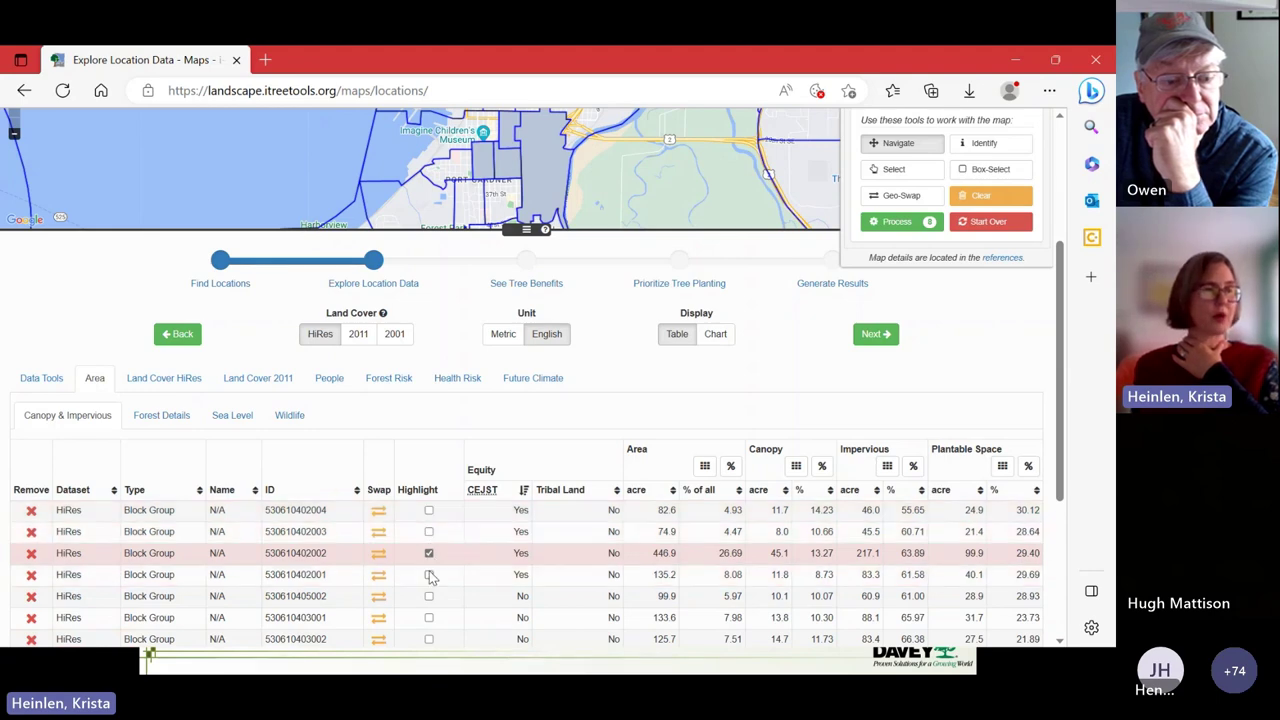
click(429, 555)
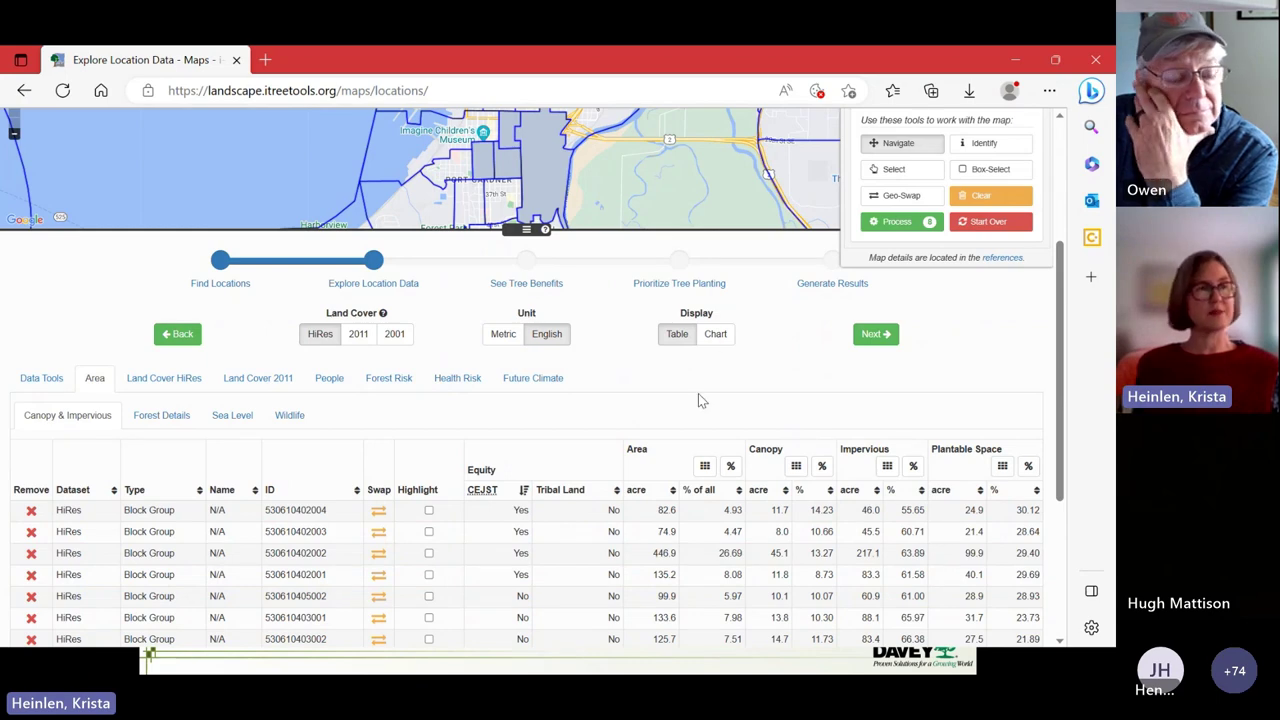
scroll(697, 395, up, 2)
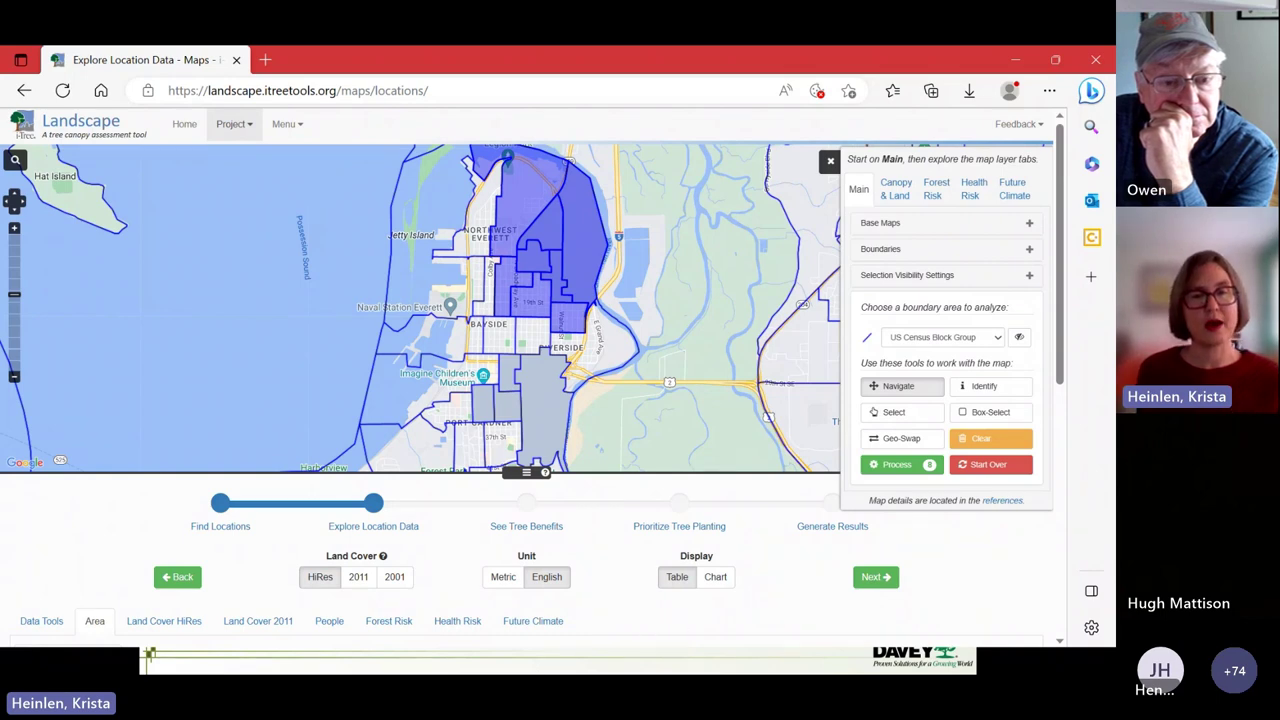
key(alt+Tab)
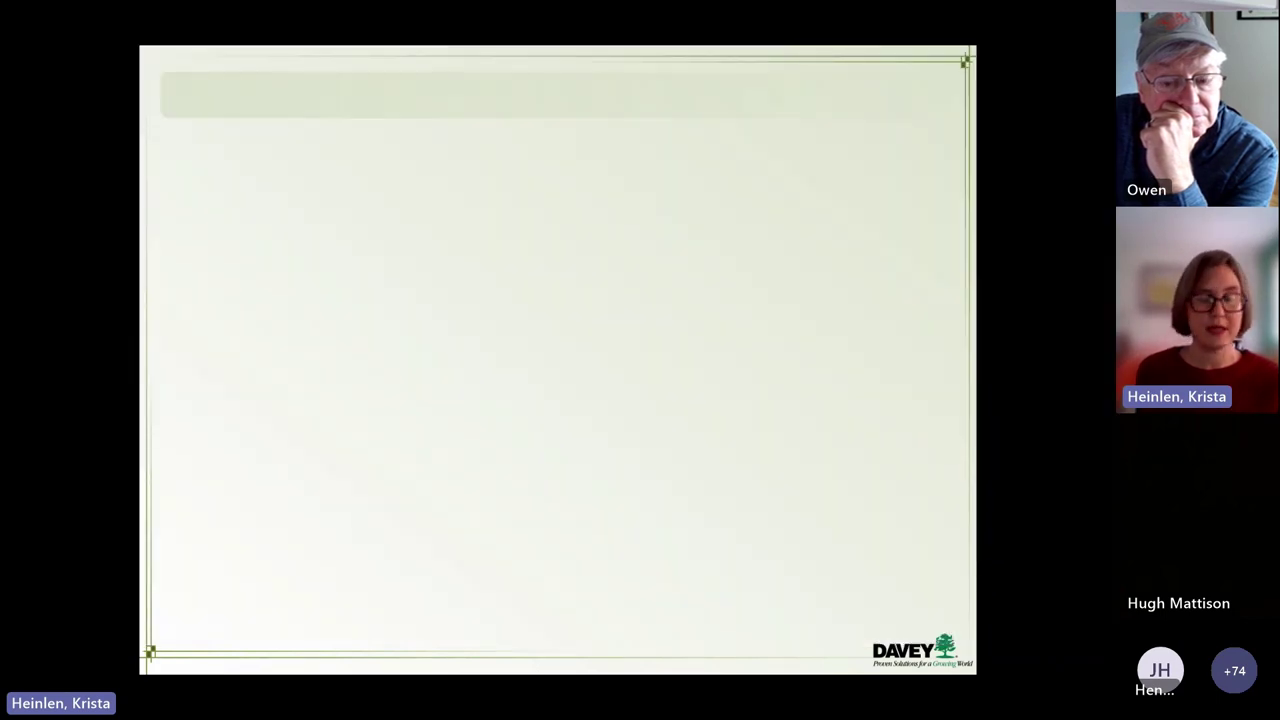
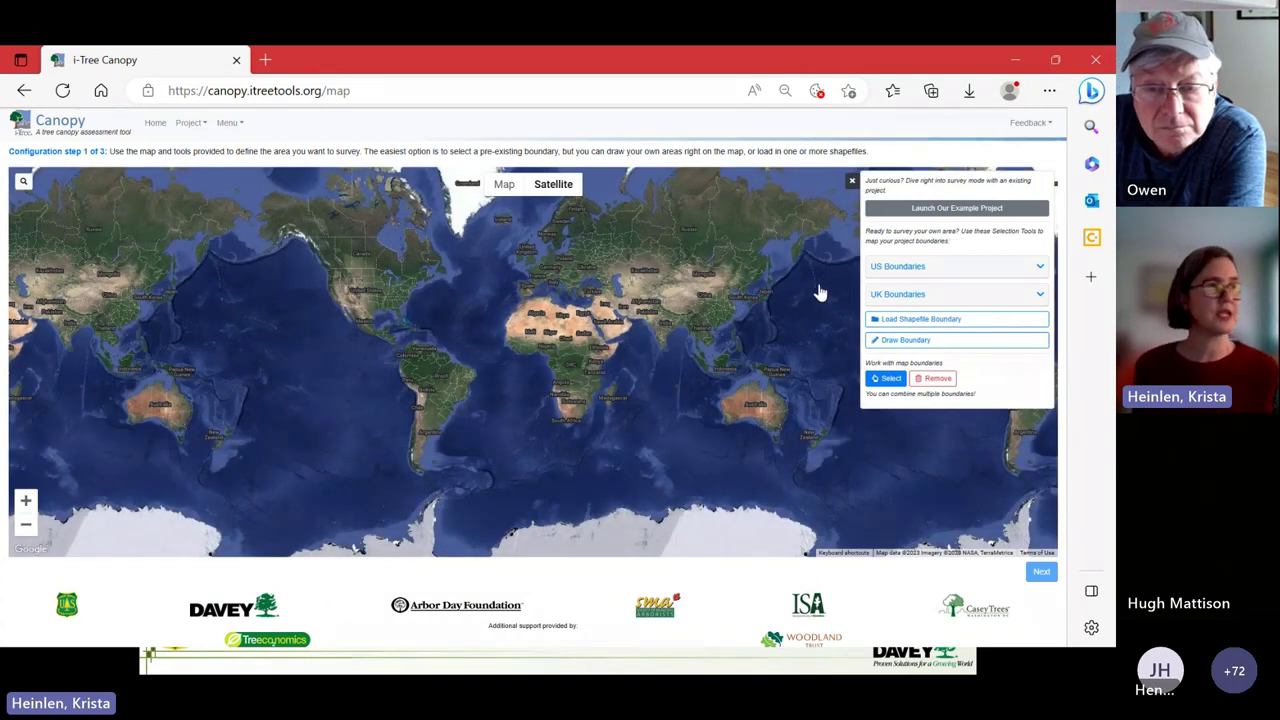
In i-Tree Canopy, search the map for "everett, wa"
click(24, 182)
click(45, 181)
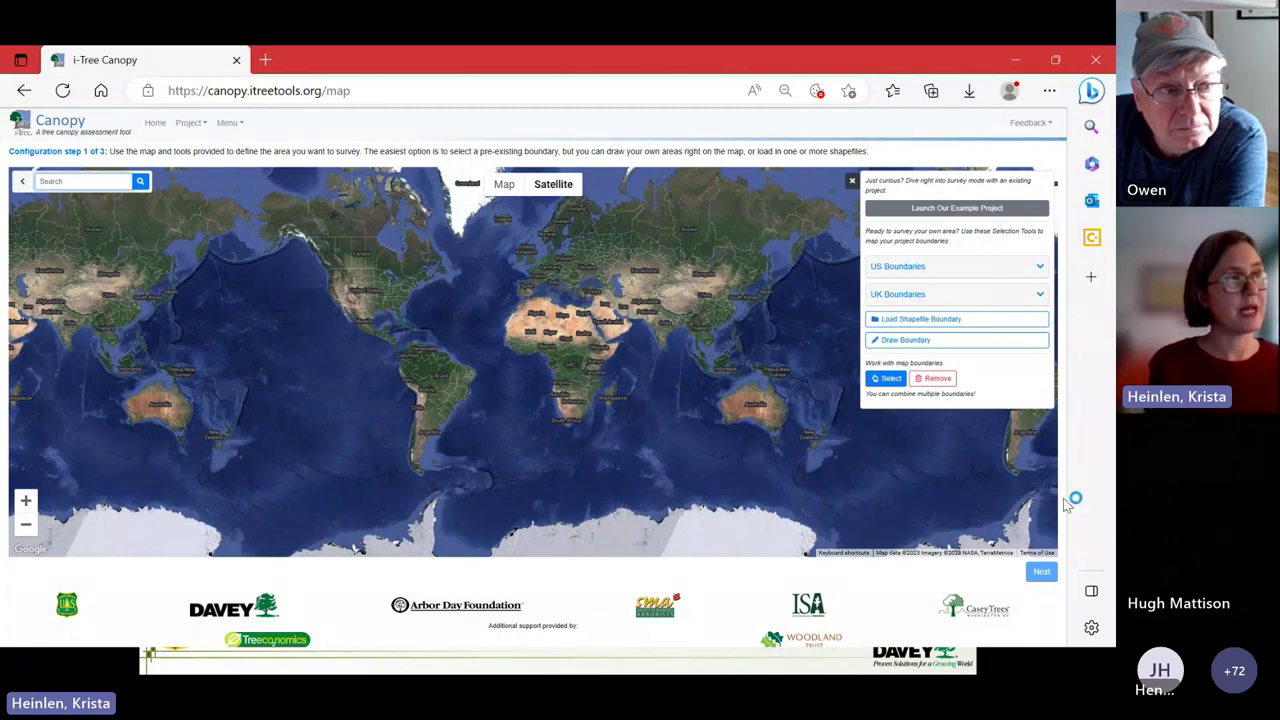
text(a)
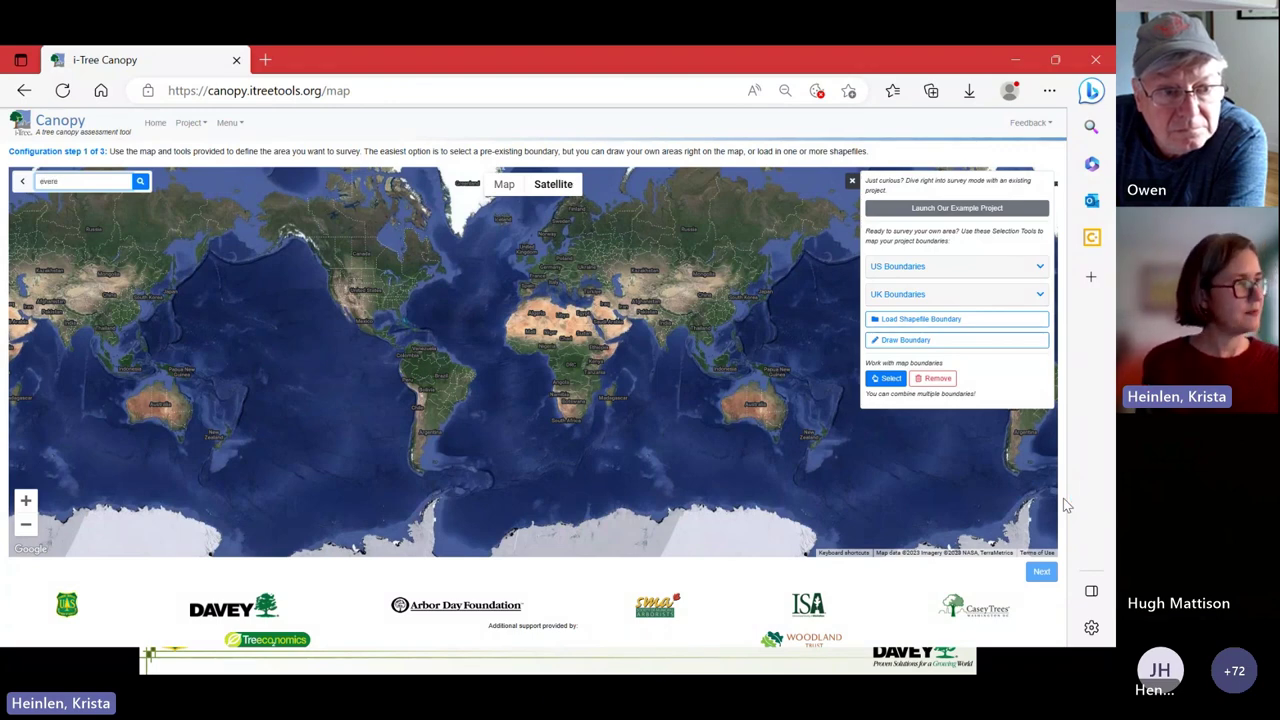
key(BackSpace)
key(BackSpace)
key(BackSpace)
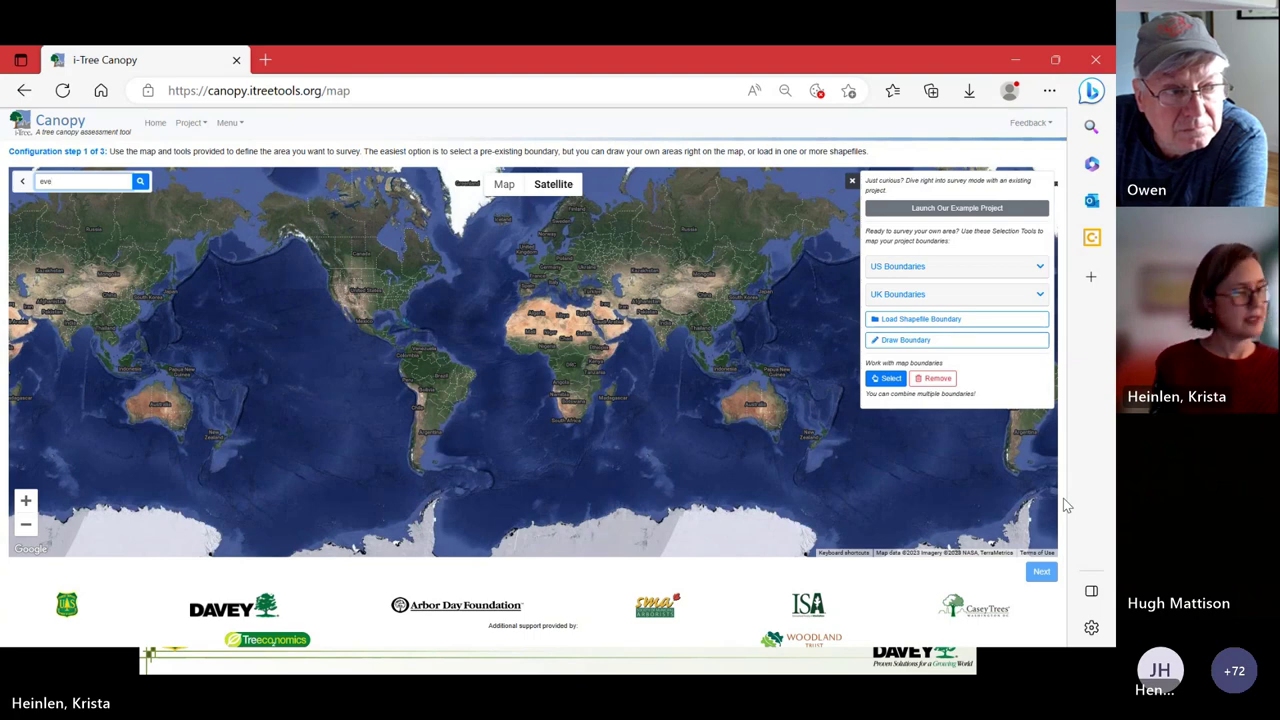
text(rett)
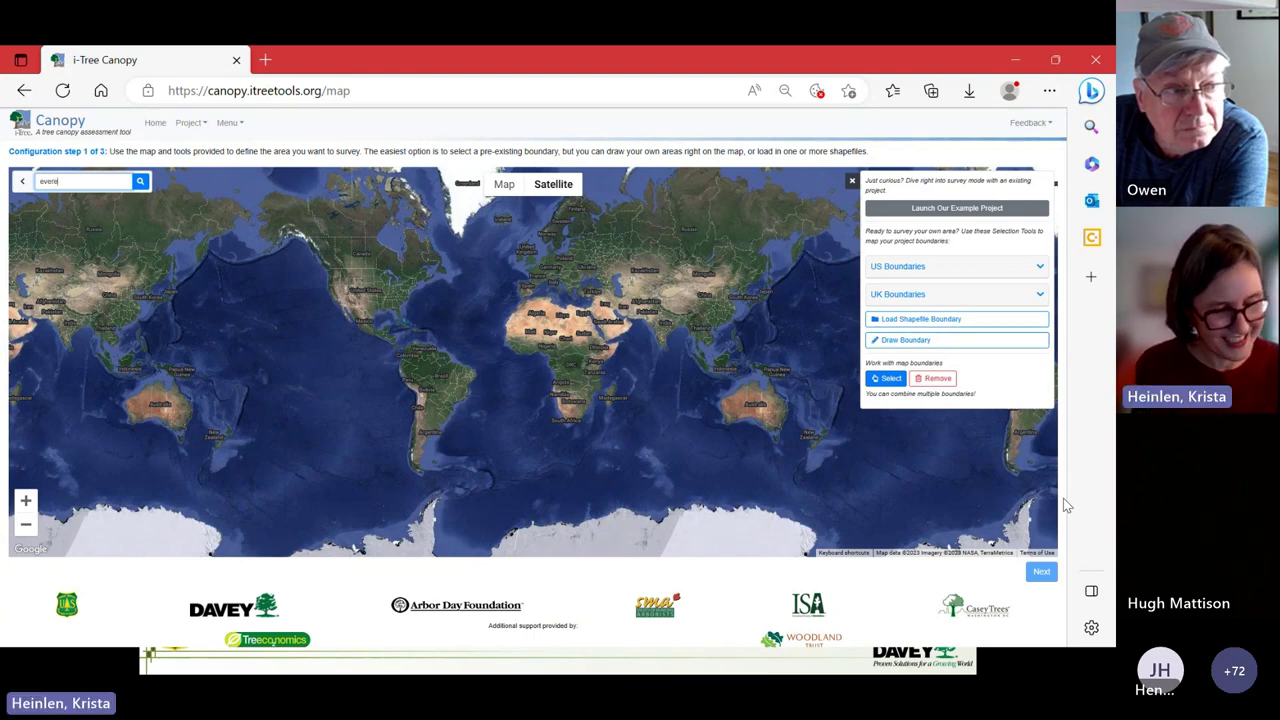
text(, wa)
key(Return)
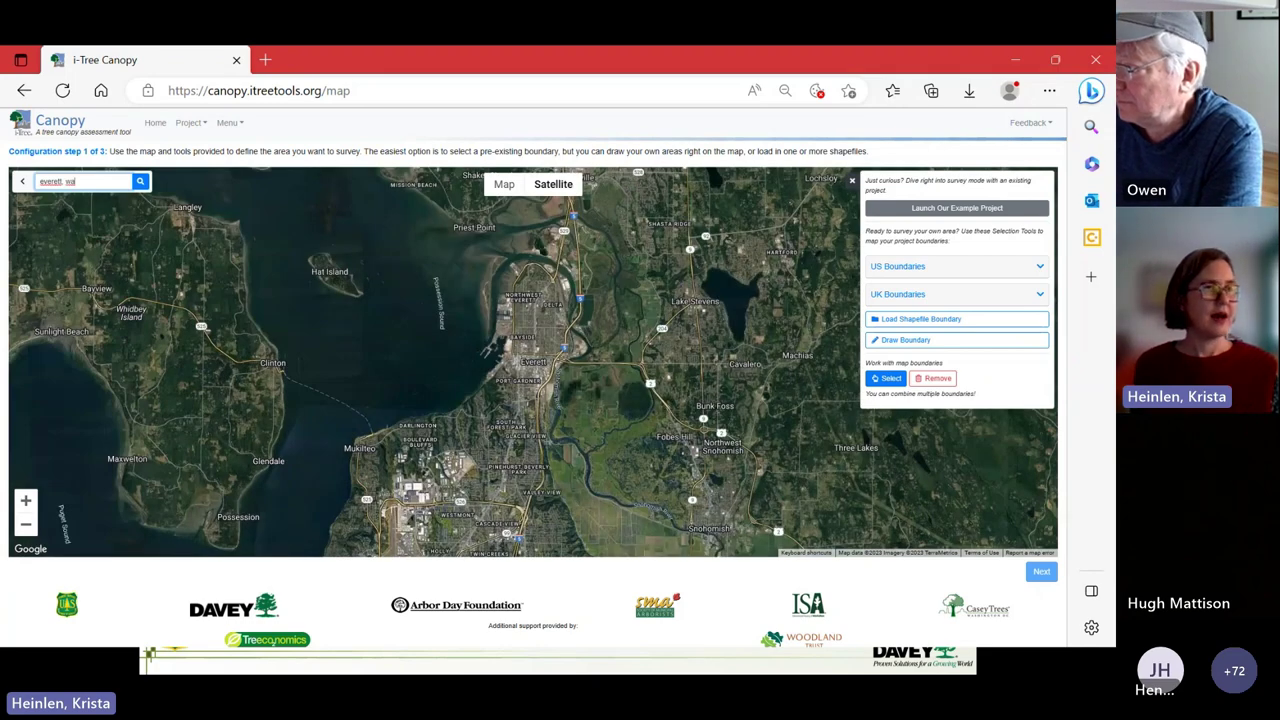
Preview the Census Block Groups, Climate & Economic Justice (CEJST) and Tribal Land boundaries around Everett, and hide the overlays again
click(877, 268)
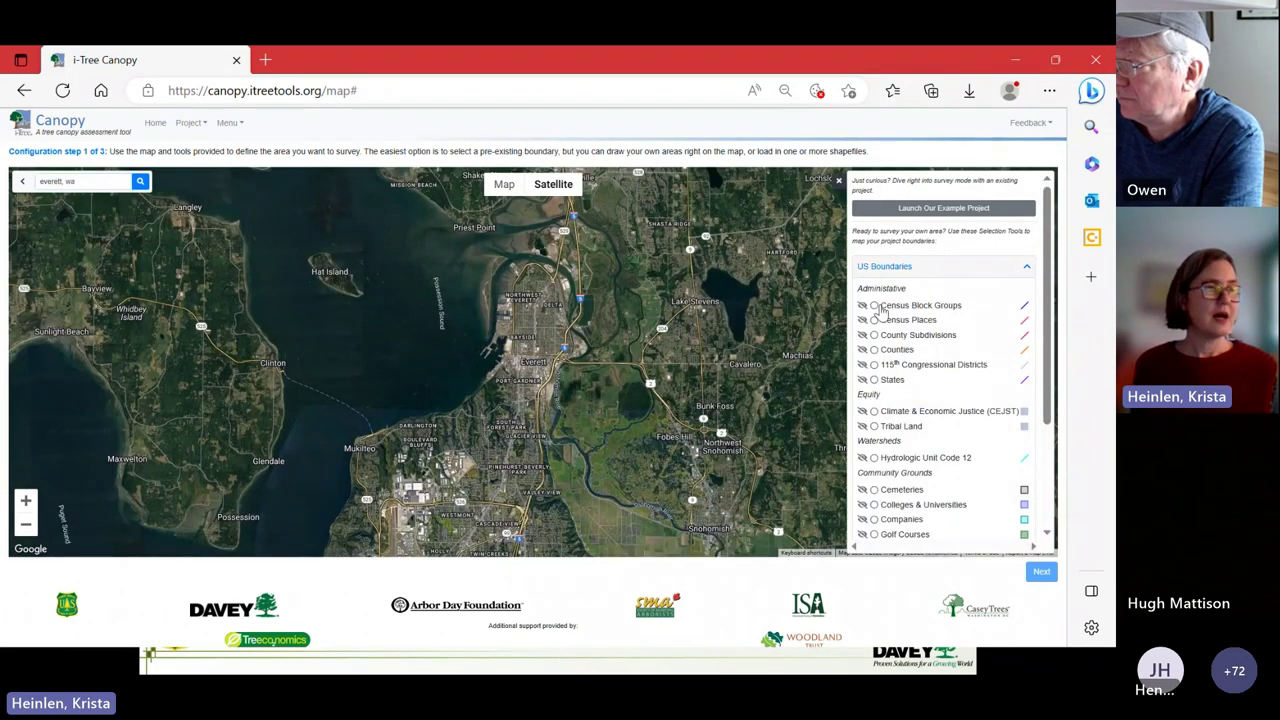
click(874, 306)
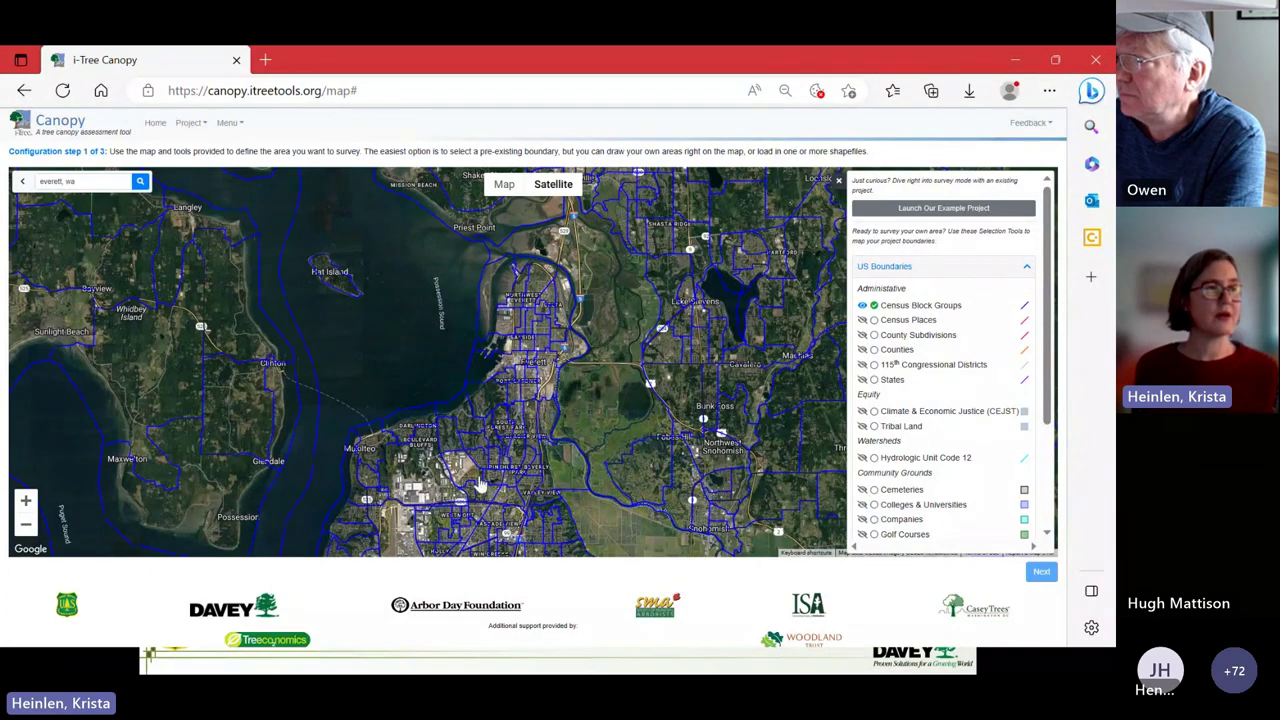
click(874, 412)
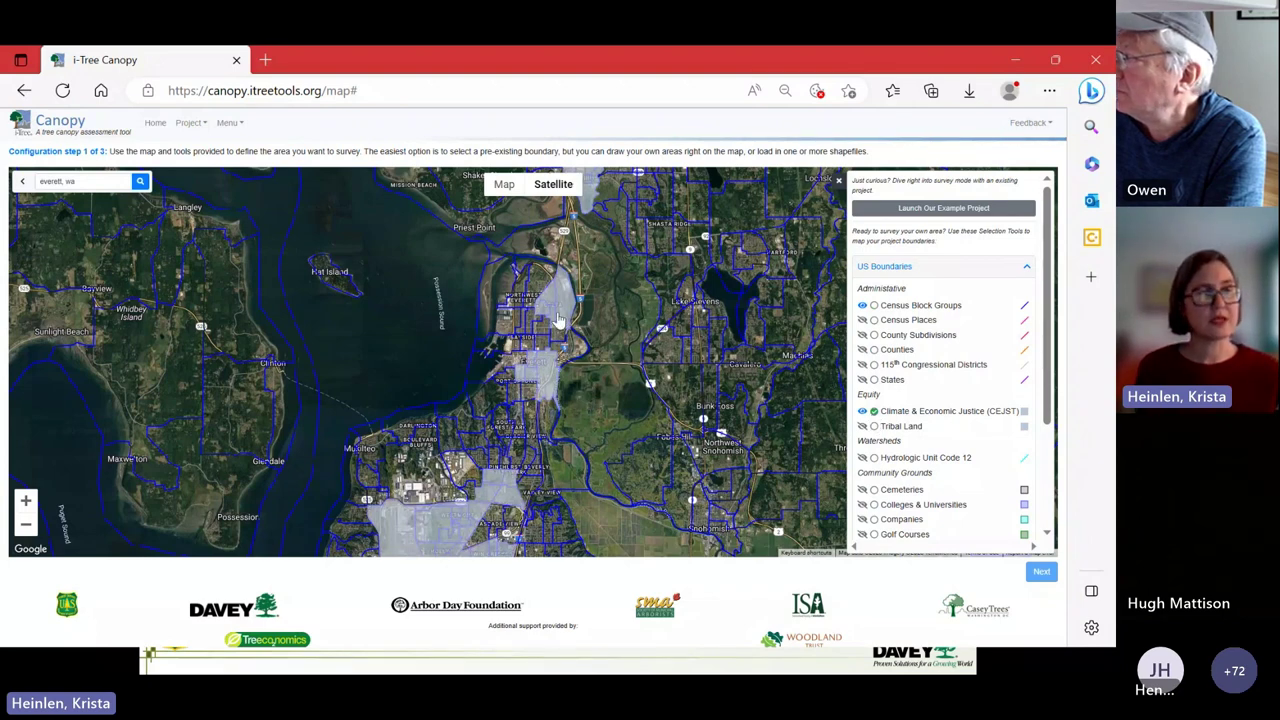
click(874, 427)
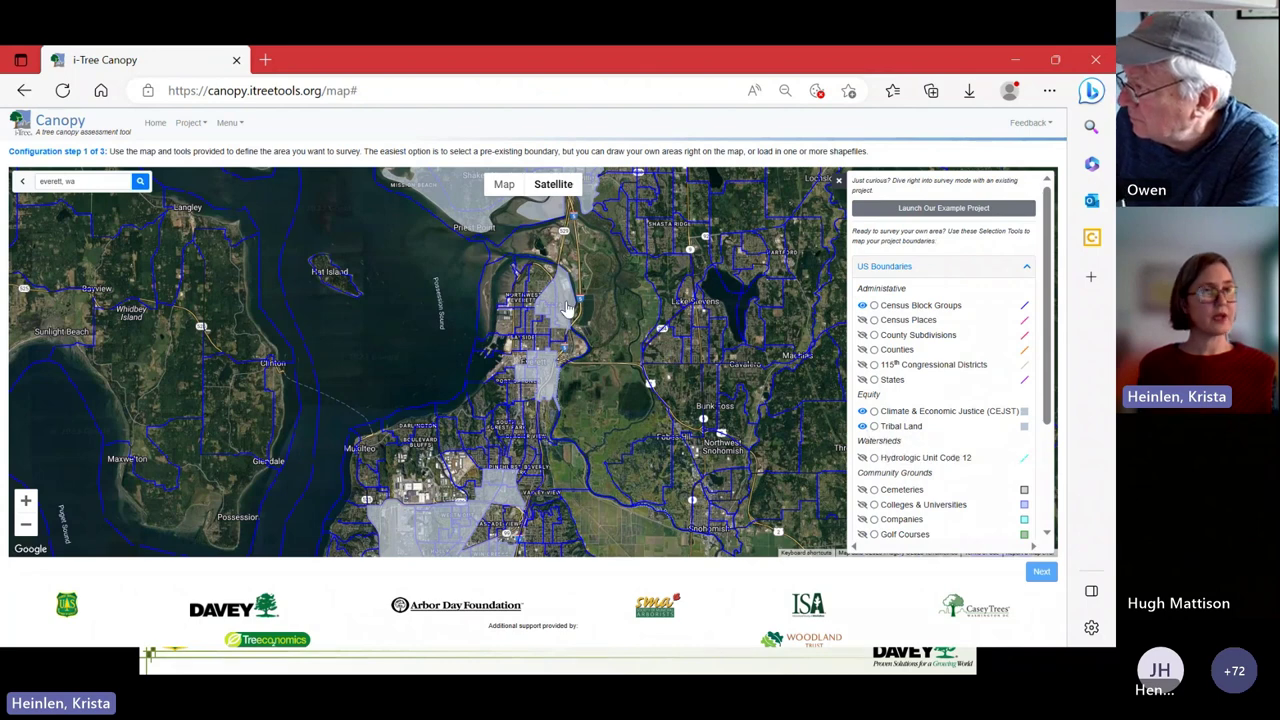
click(863, 412)
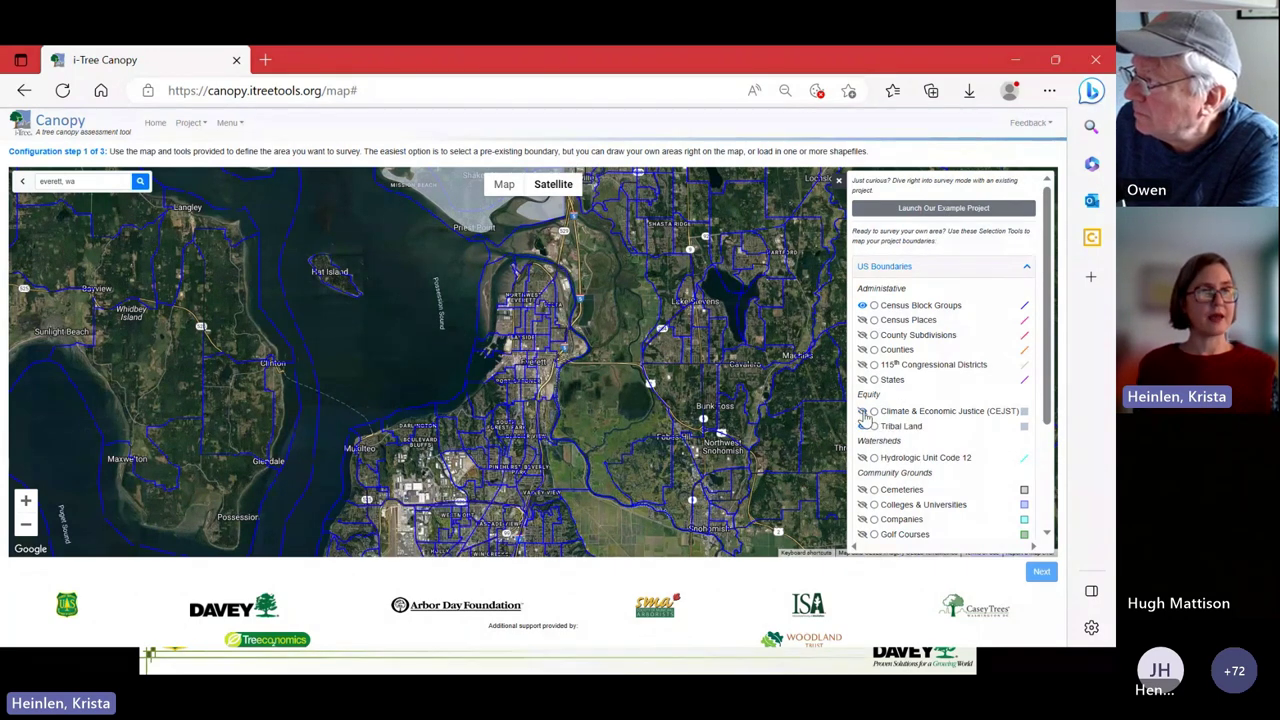
click(863, 306)
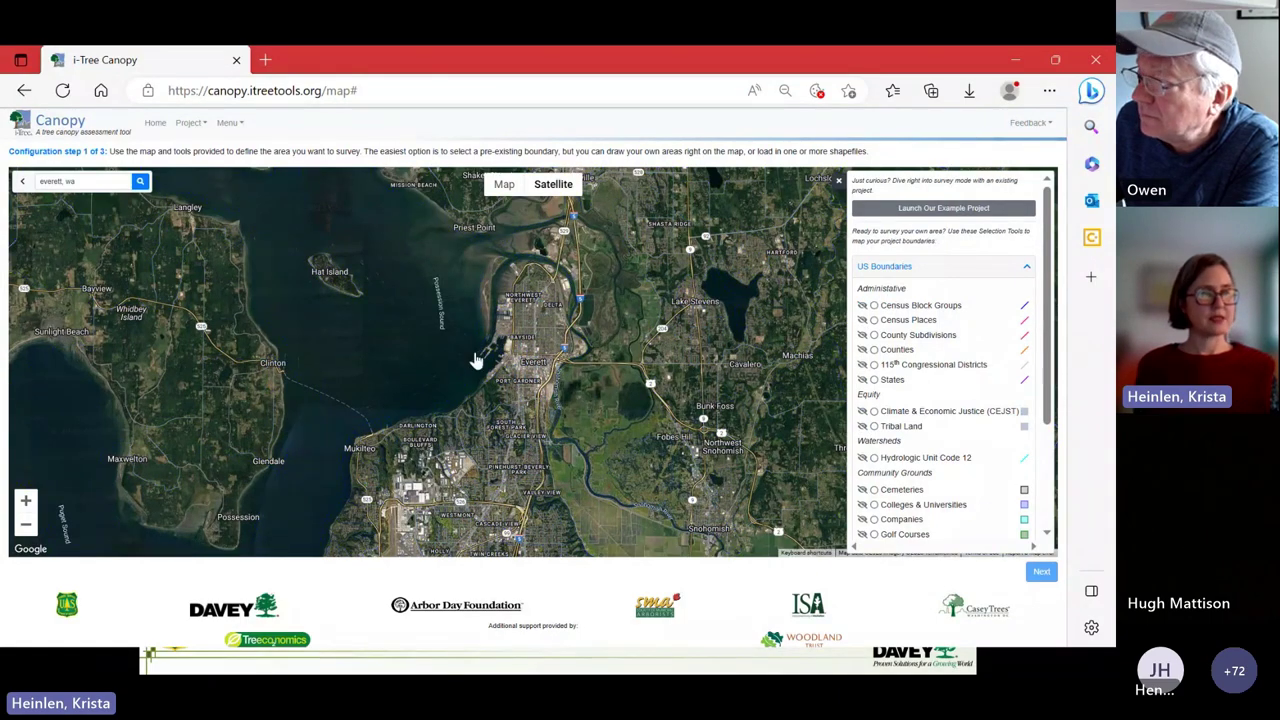
Select the CEJST area covering Delta as the project boundary, and continue to the survey with the default cover classes and benefit settings
click(873, 412)
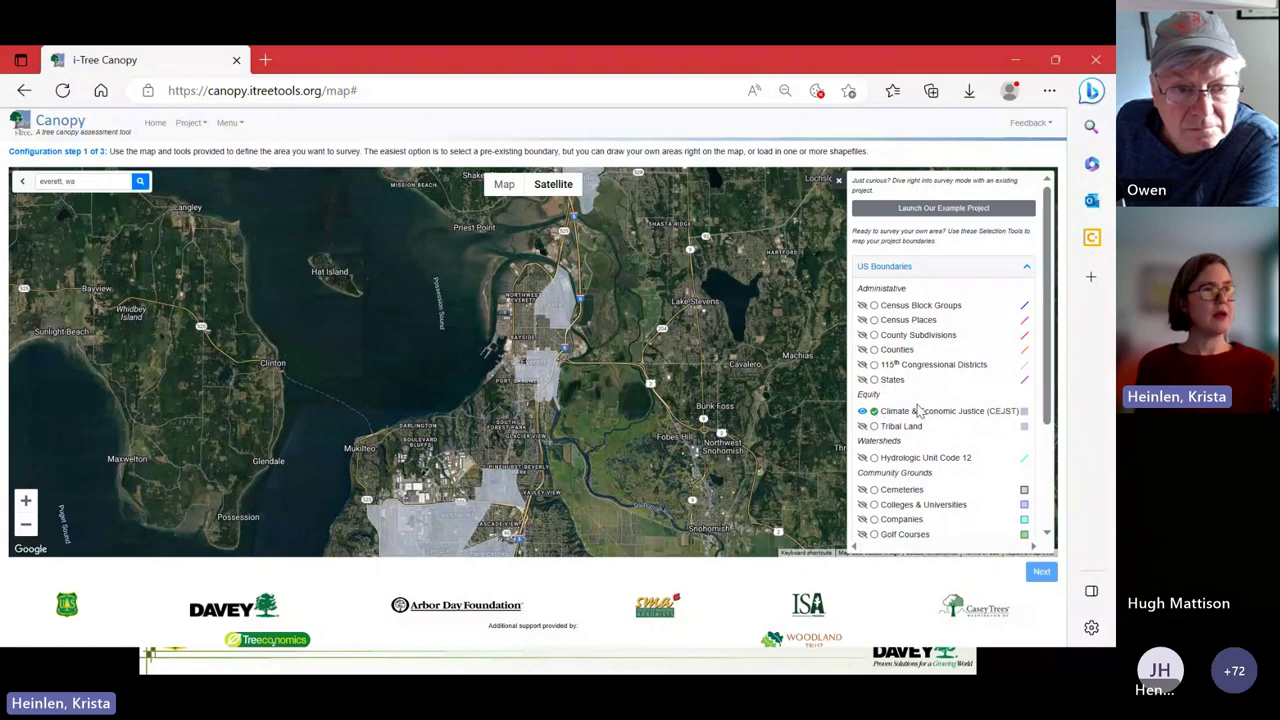
click(557, 308)
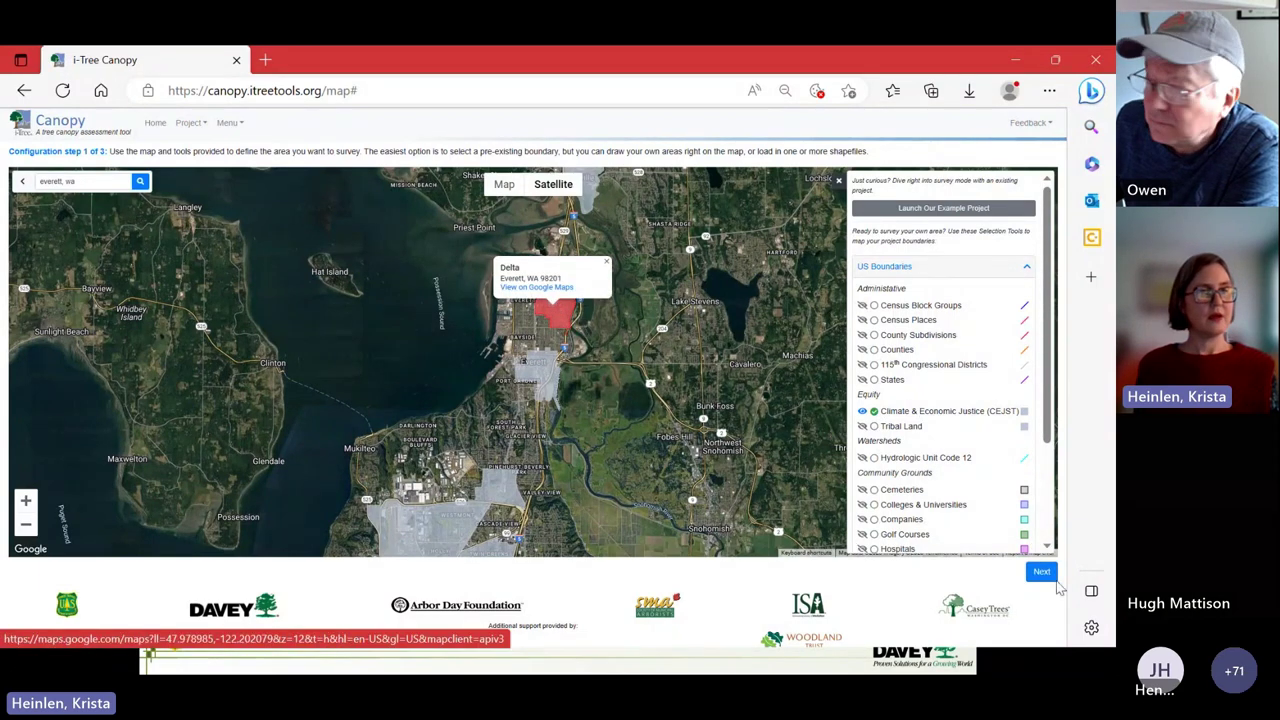
click(1040, 573)
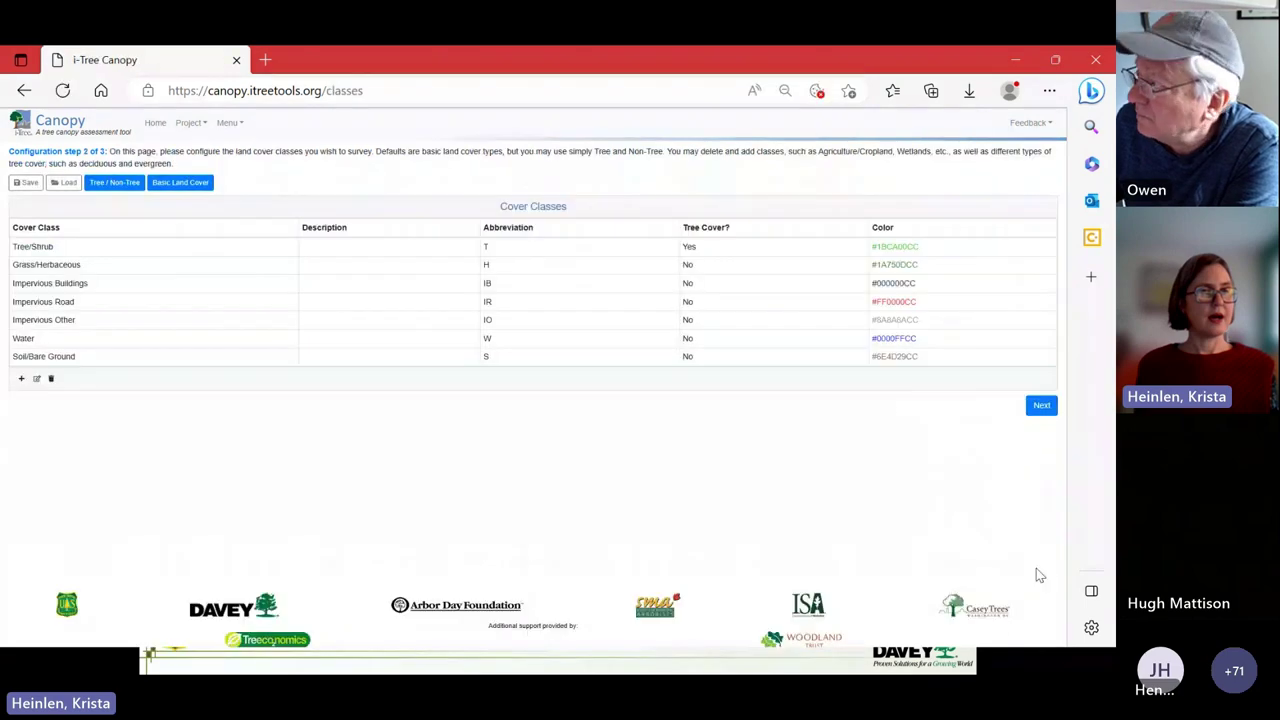
click(1041, 407)
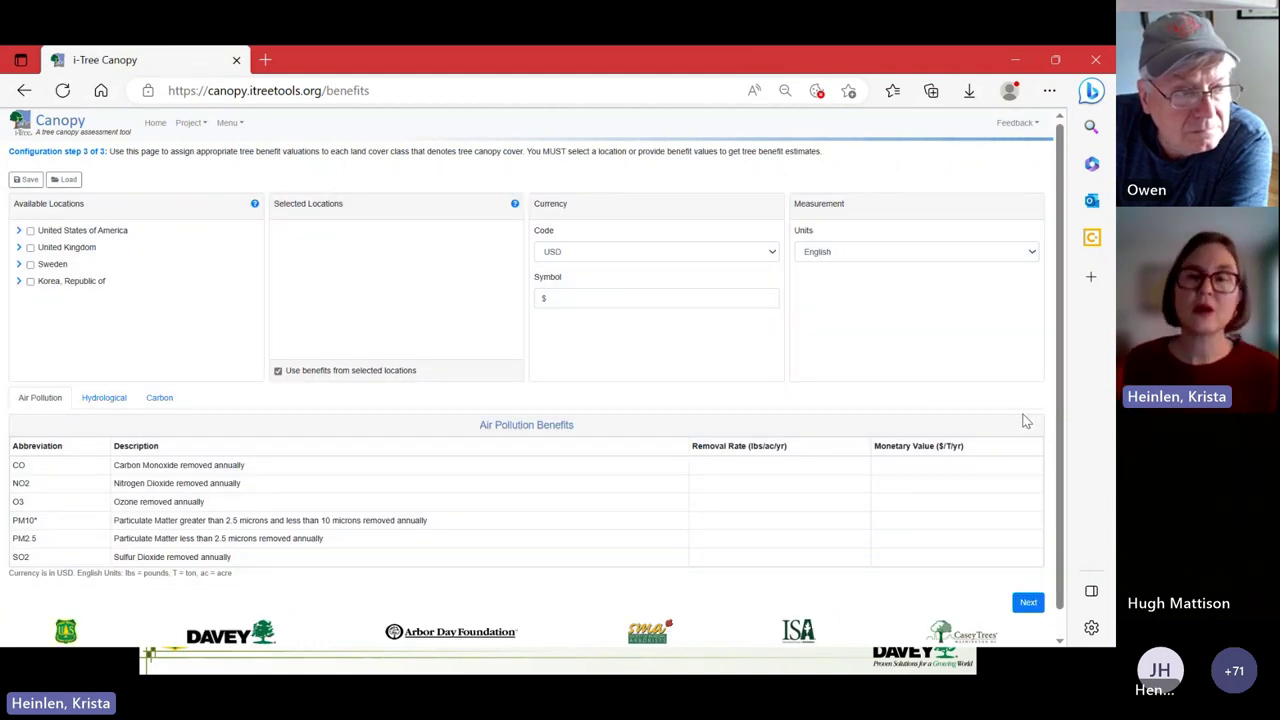
click(1031, 605)
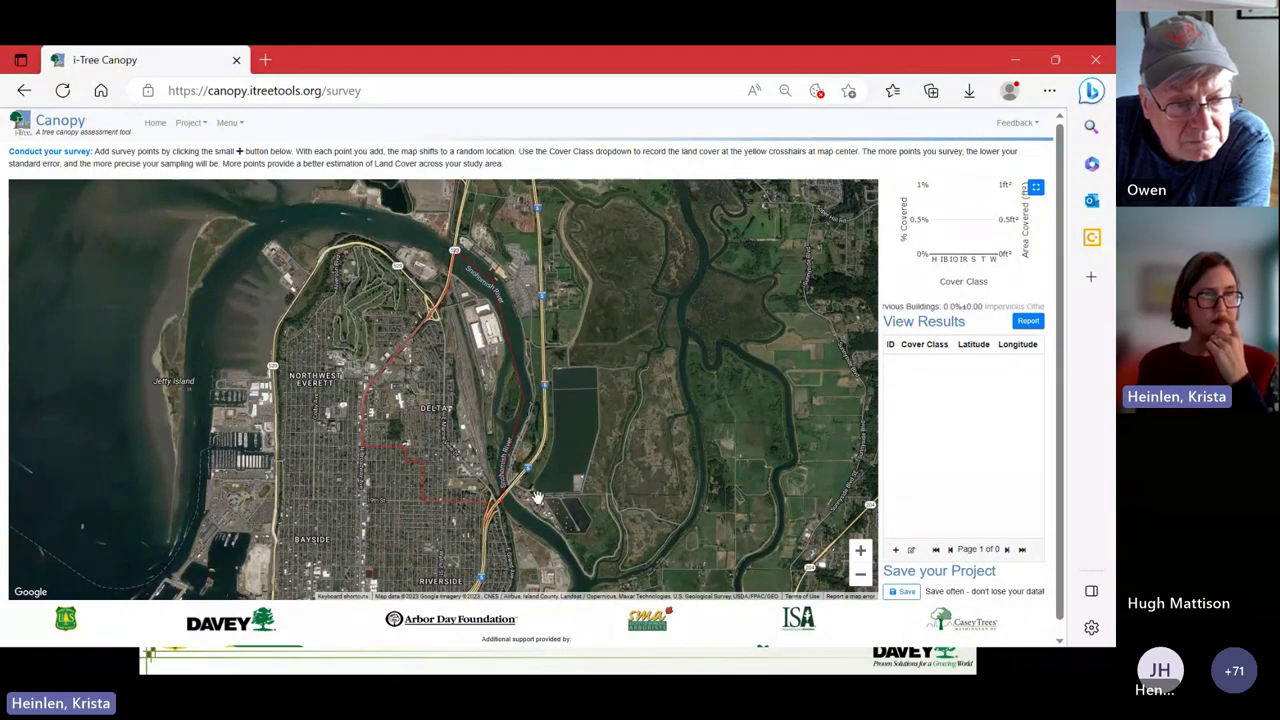
Add the first survey point, classify it as Impervious Other, and save it while creating a new point
click(895, 550)
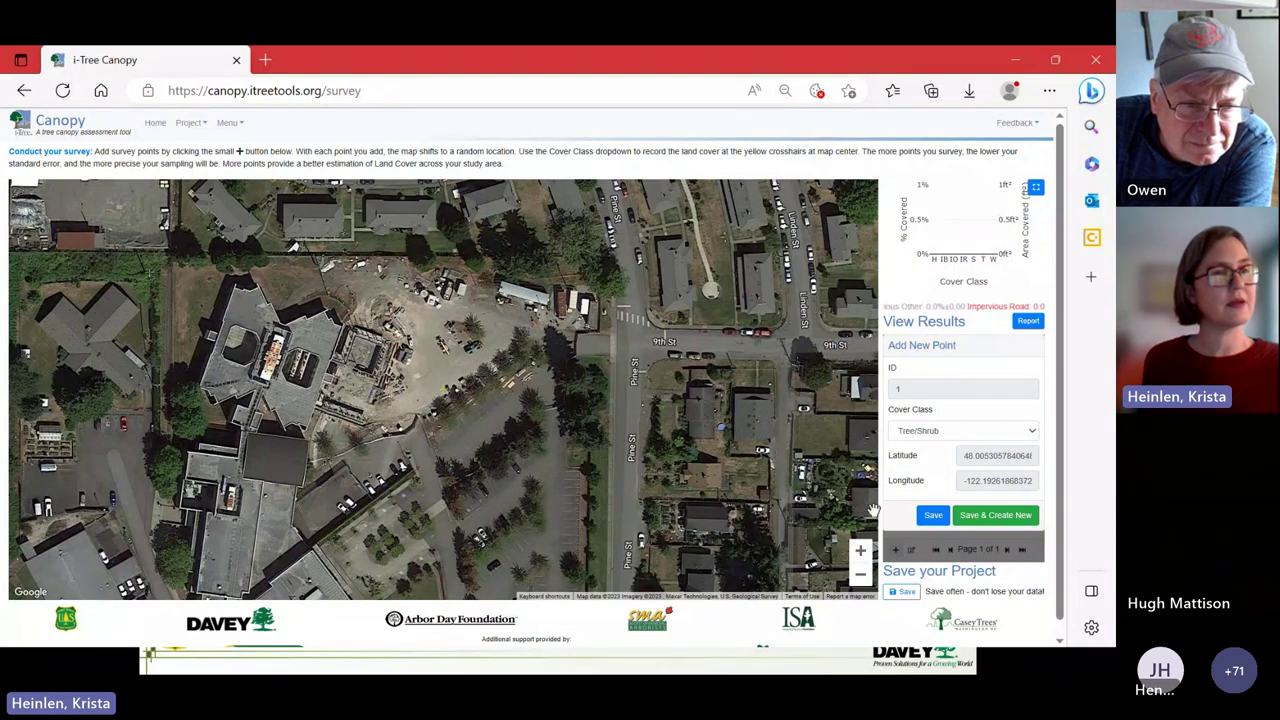
click(940, 436)
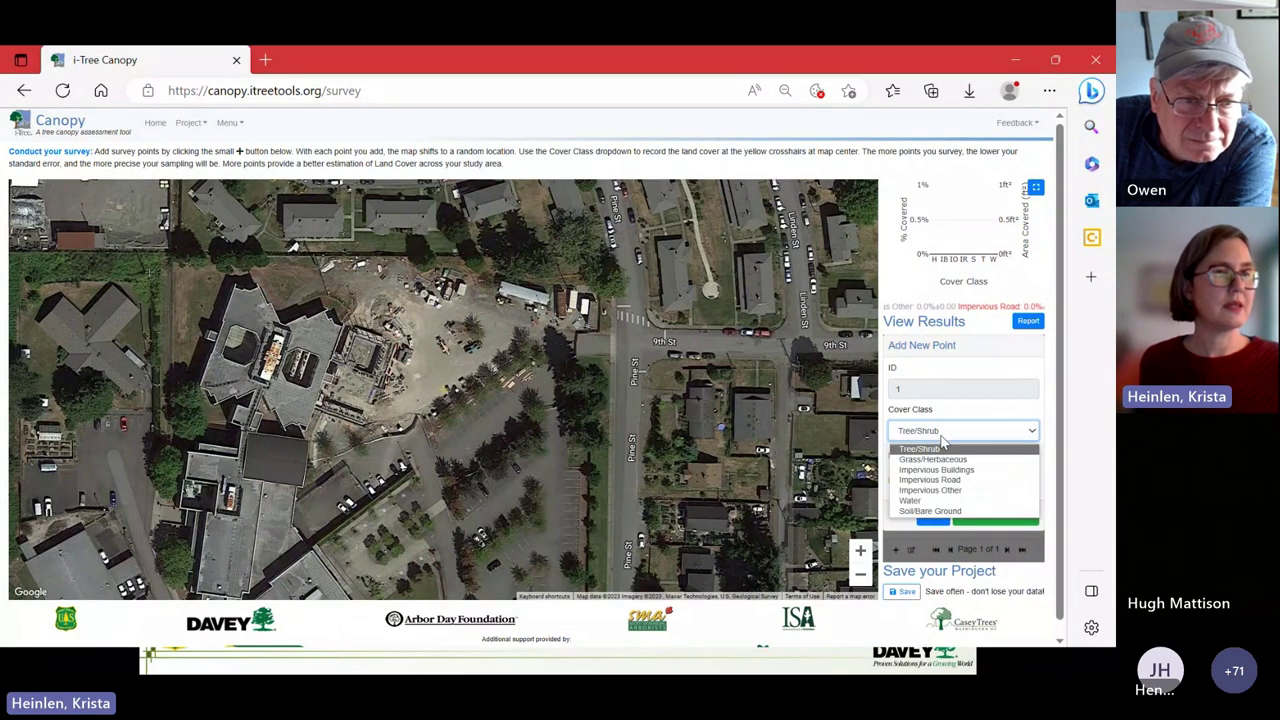
click(930, 491)
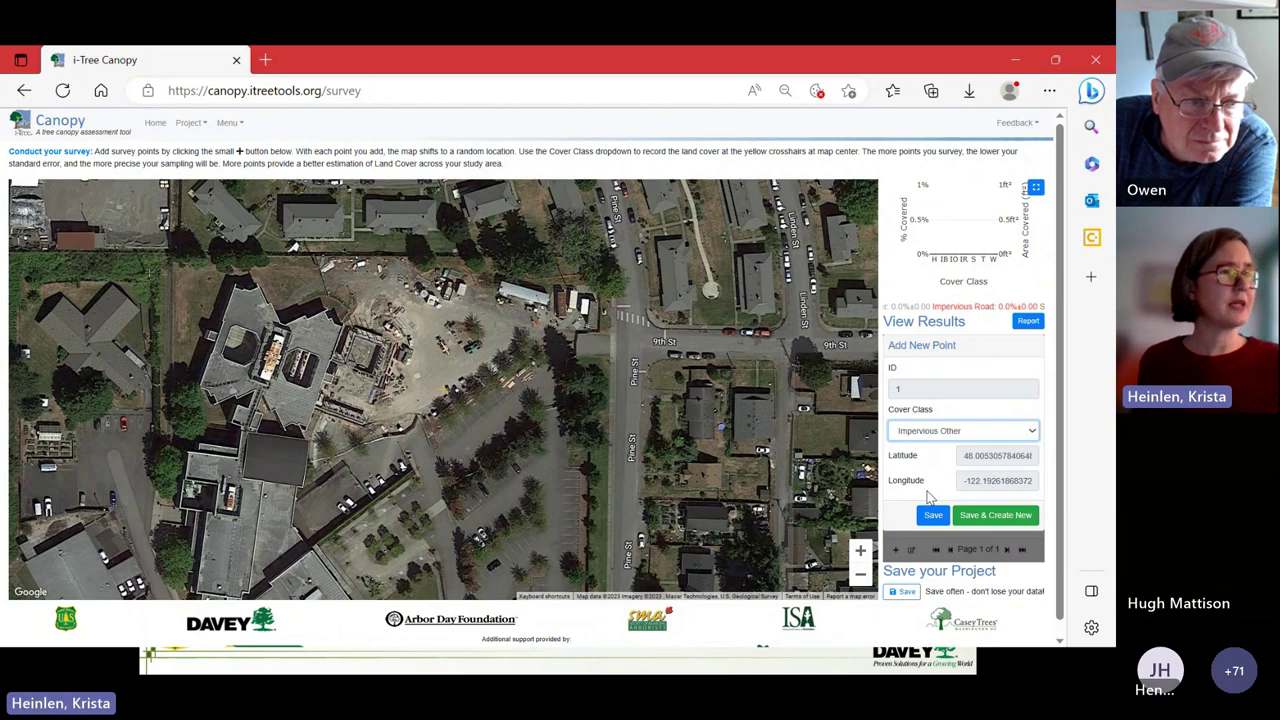
click(987, 514)
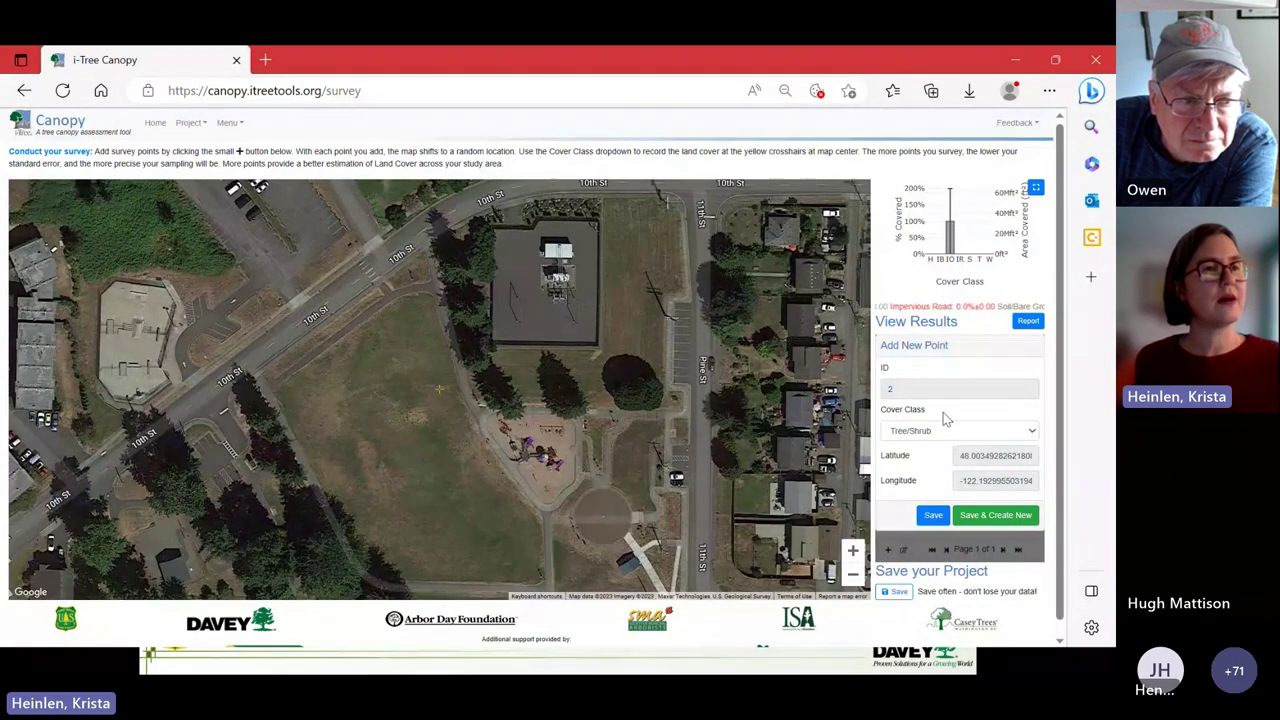
Record survey point 2 as Grass/Herbaceous and point 3 as Tree/Shrub, creating a new point after each
click(946, 428)
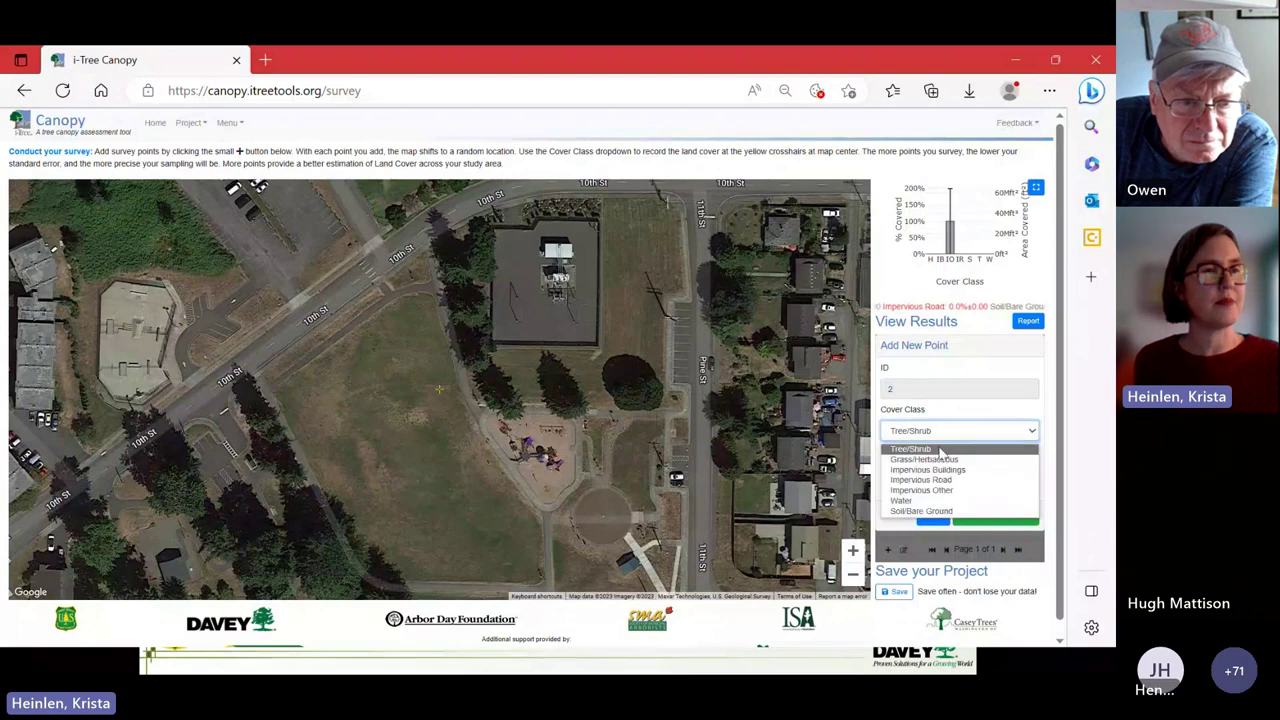
click(945, 456)
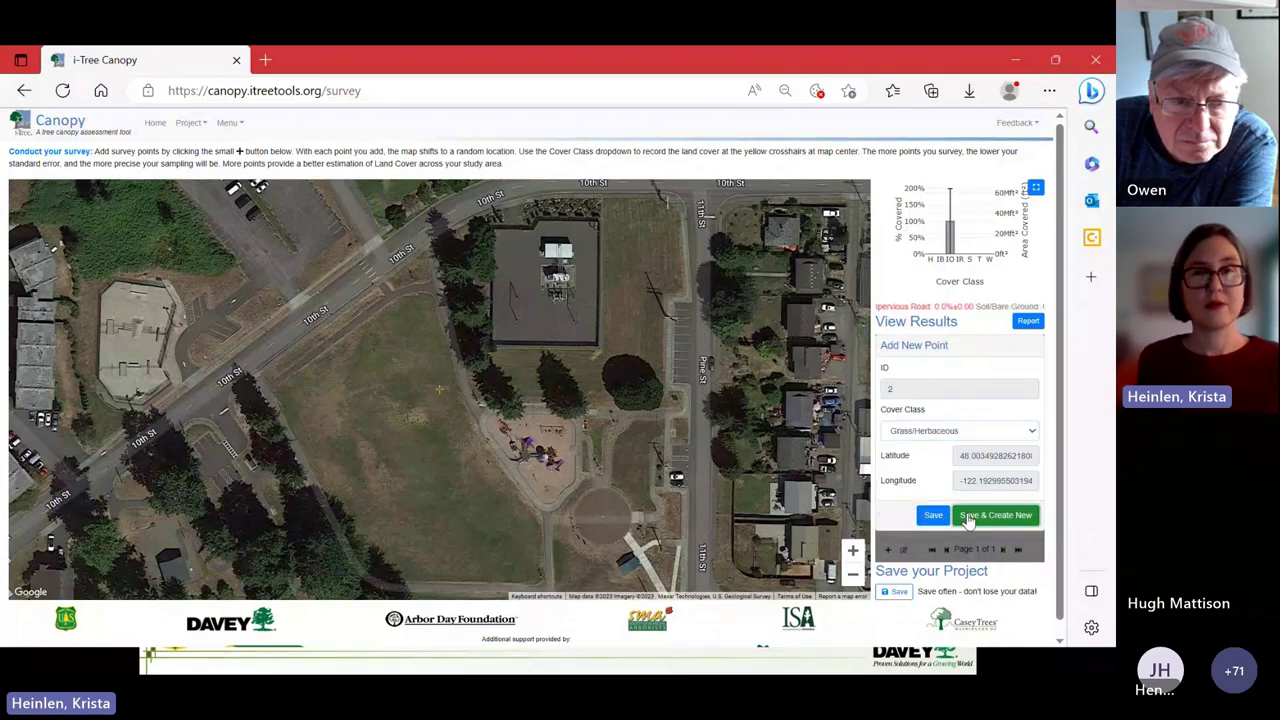
click(967, 518)
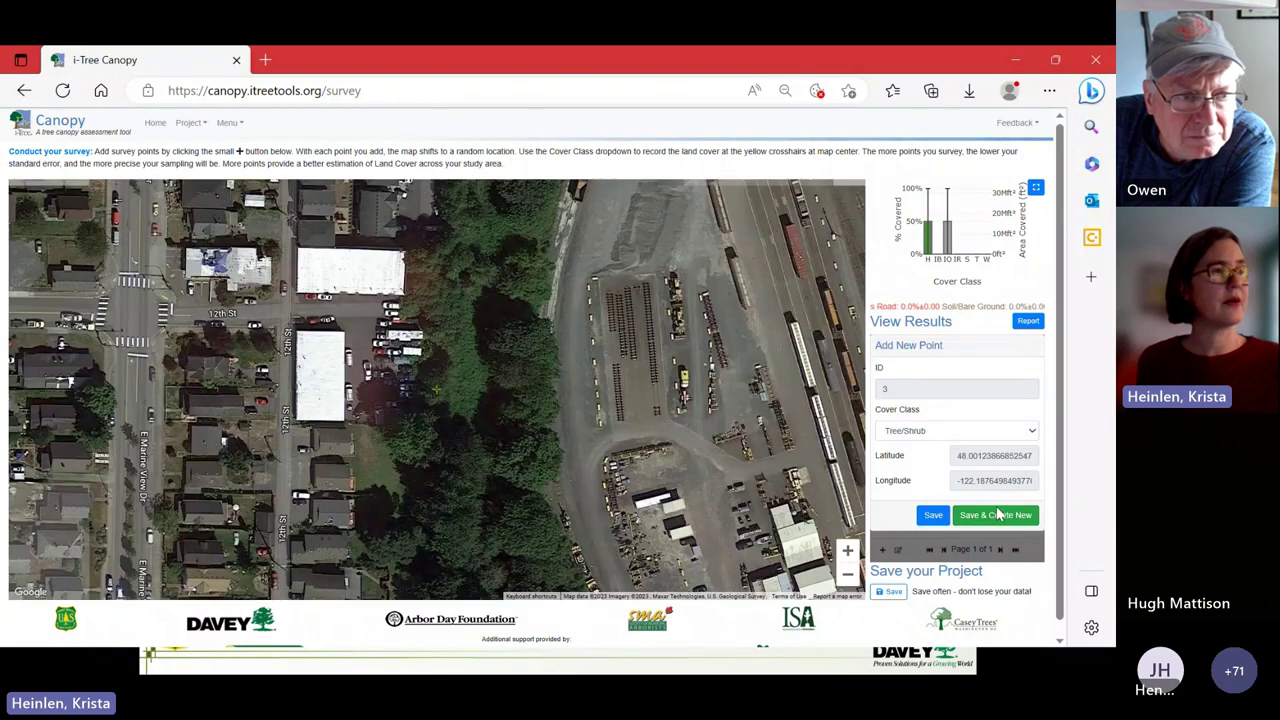
click(968, 516)
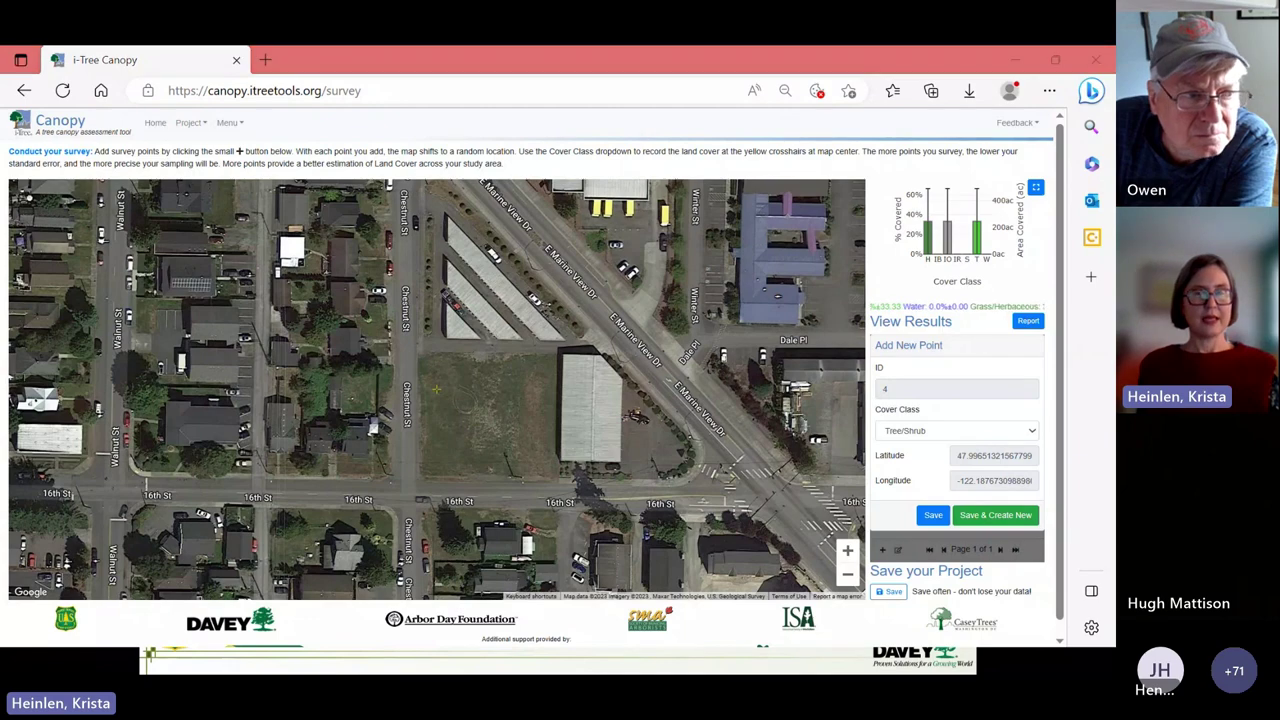
Switch to the completed i-Tree Canopy survey, examine its enlarged land cover chart, and close the chart
key(alt+Tab)
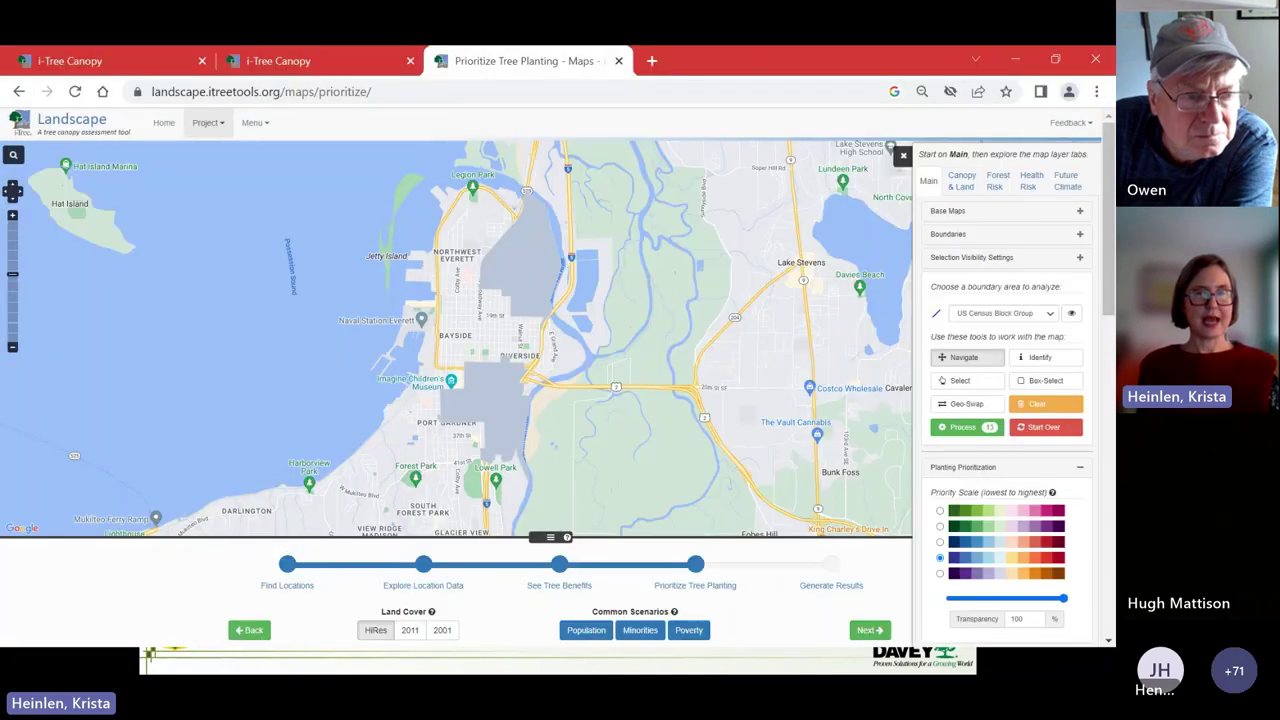
click(116, 57)
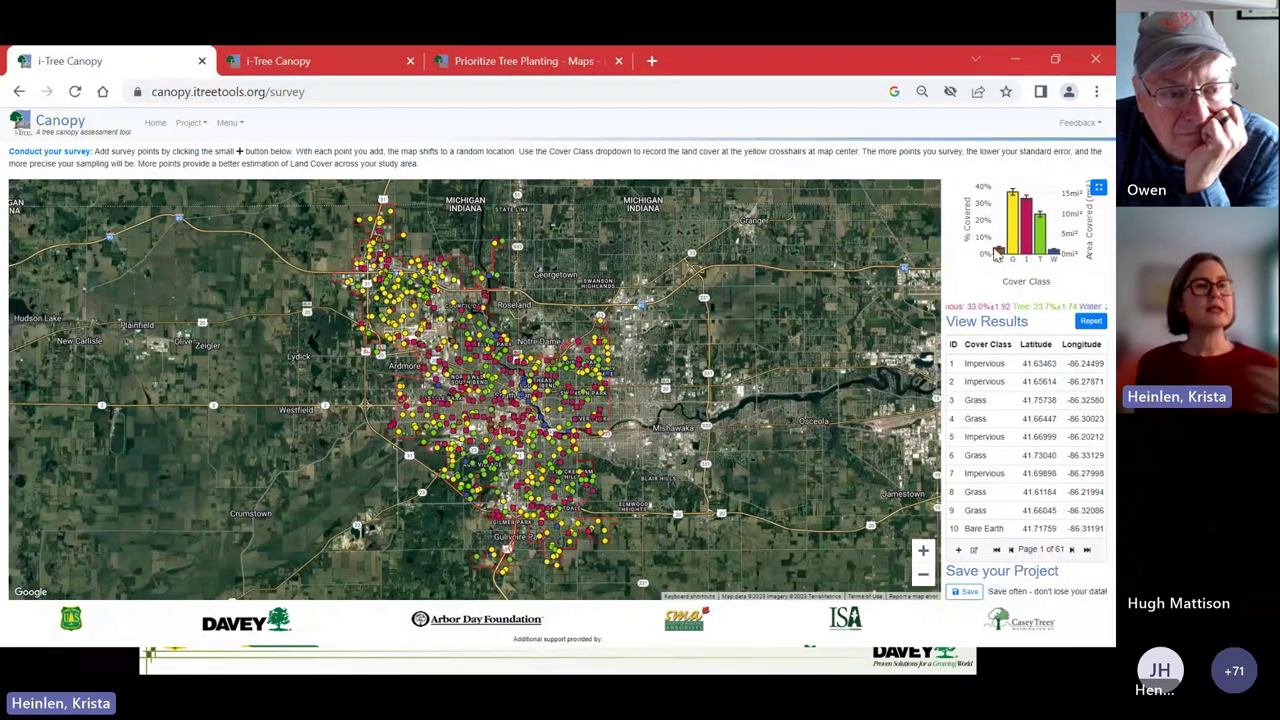
click(995, 250)
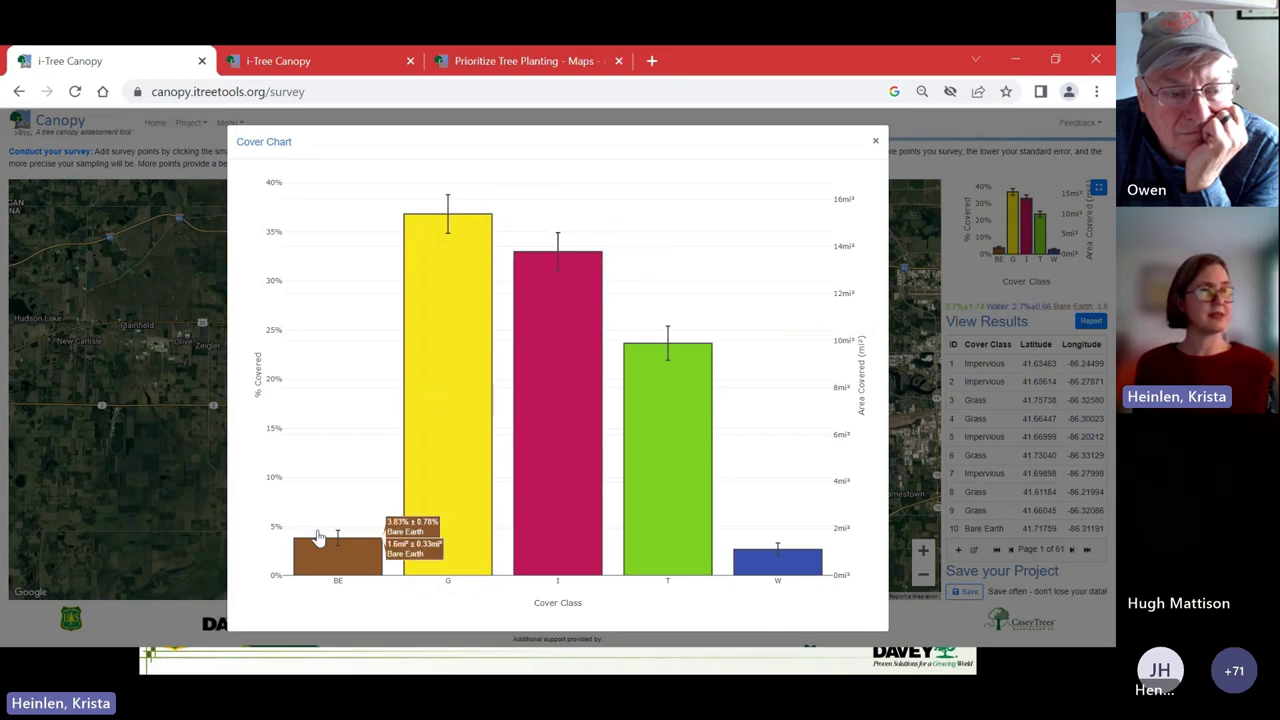
click(1057, 276)
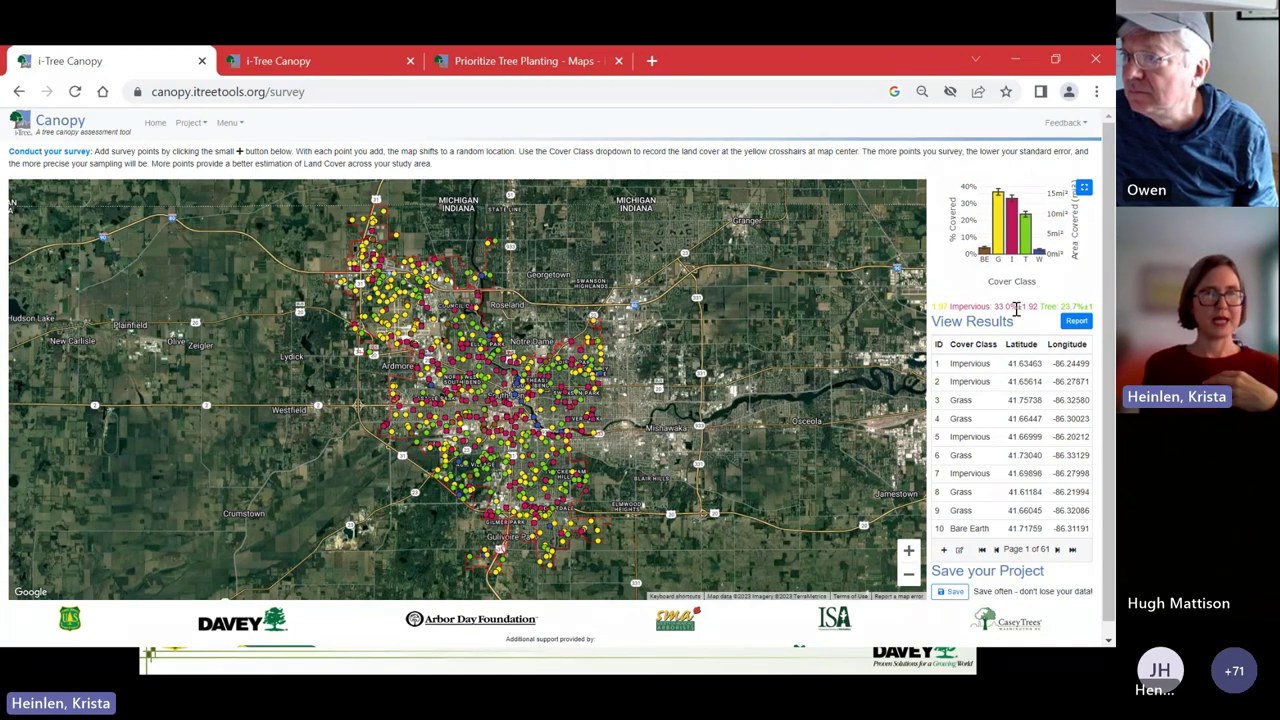
Review the Cover Assessment and Tree Benefits Report, including the land cover, carbon, air pollution and hydrological tables
click(300, 61)
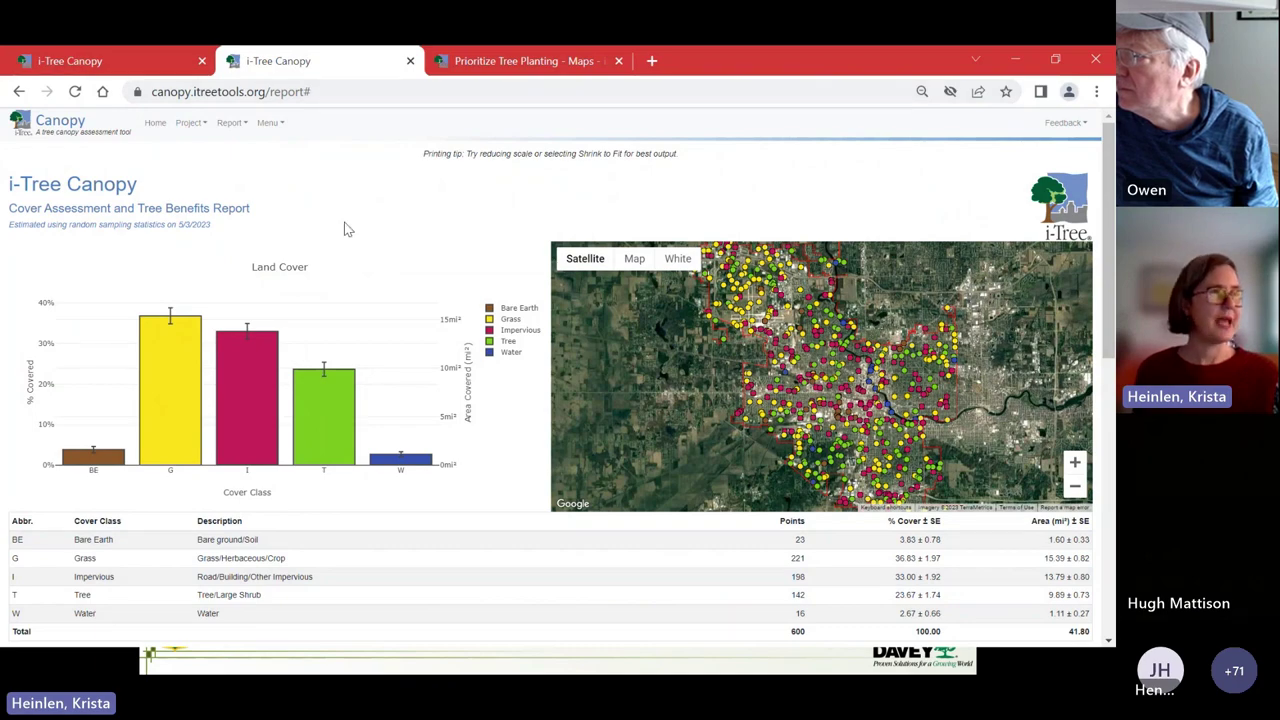
scroll(296, 230, down, 3)
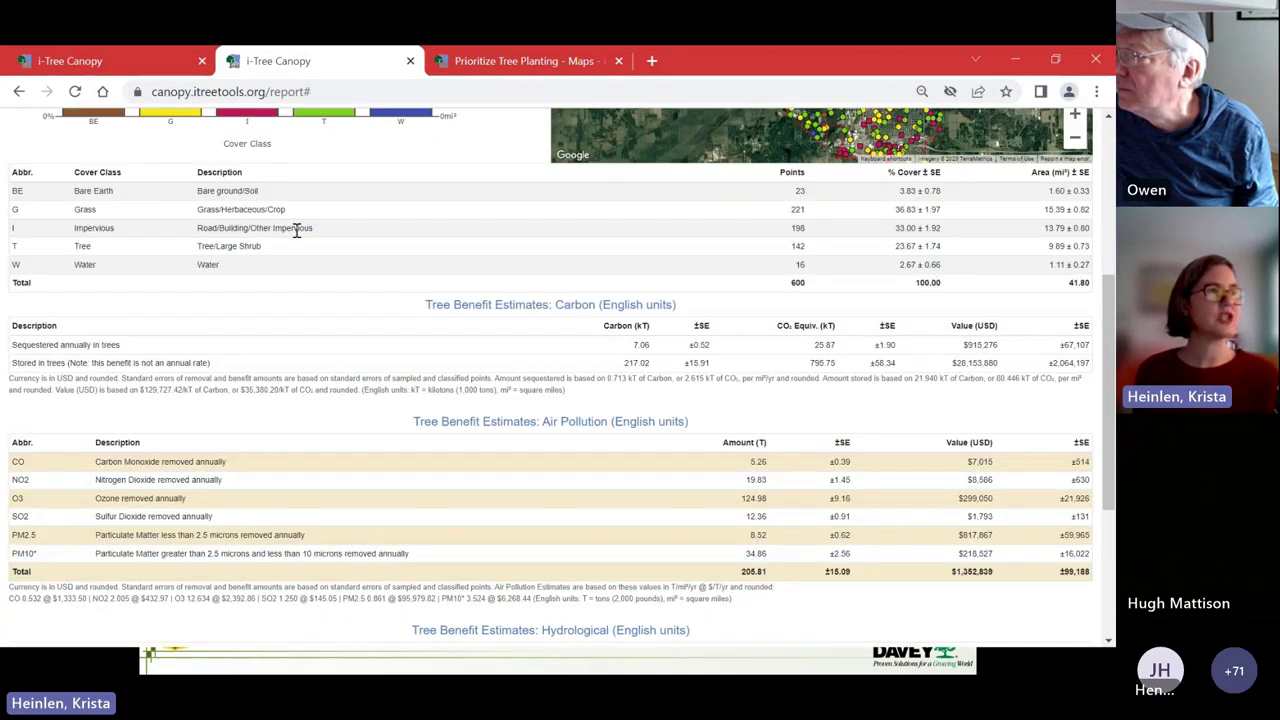
scroll(296, 230, down, 4)
scroll(294, 237, up, 7)
mouse_move(427, 472)
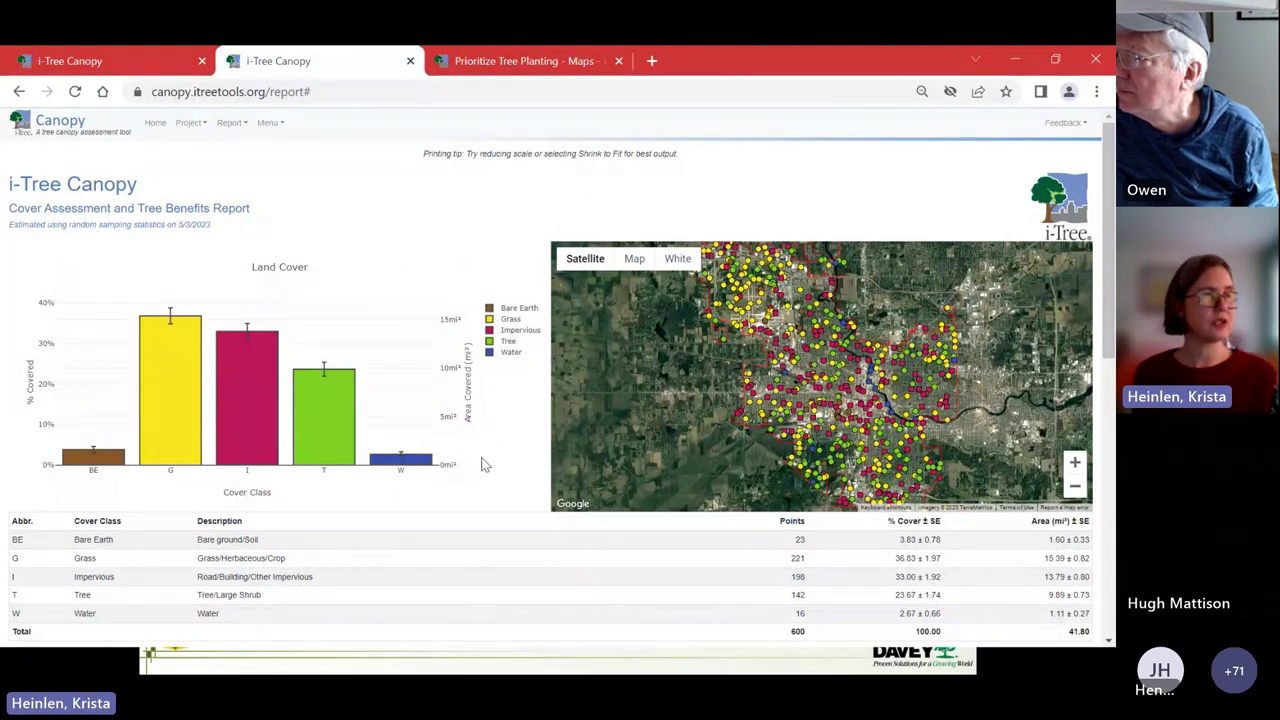
scroll(493, 532, down, 2)
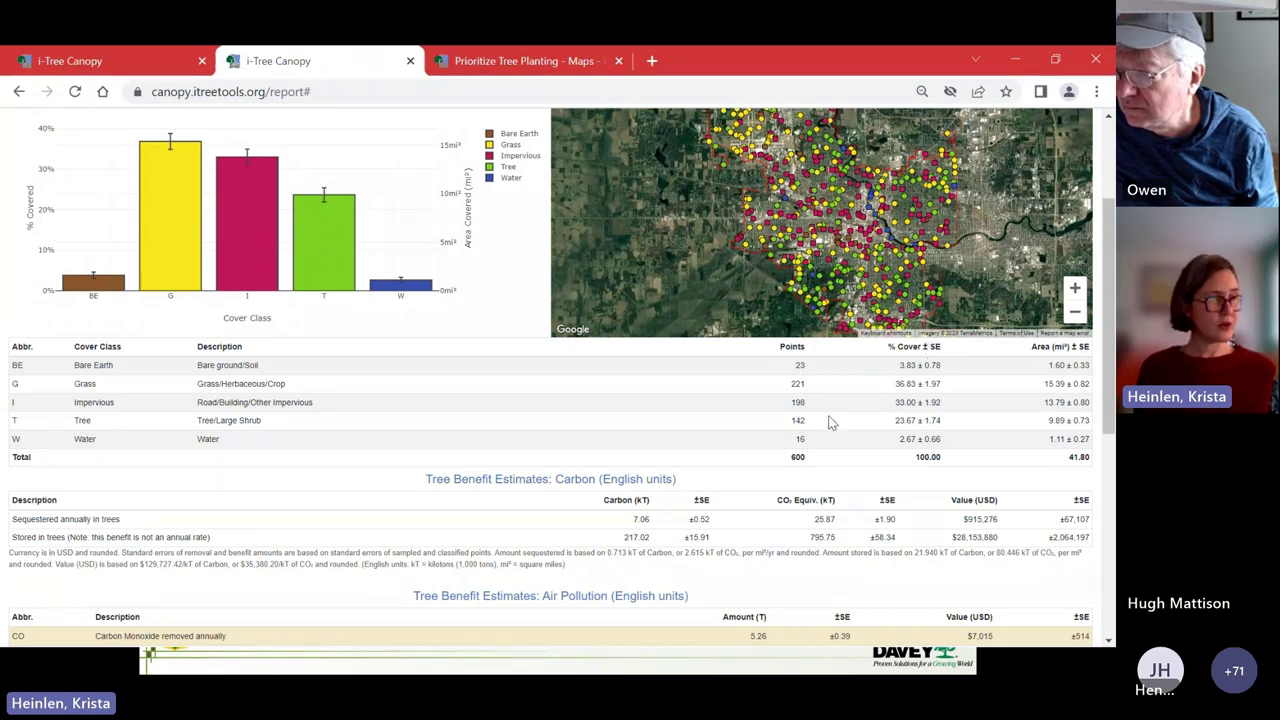
scroll(606, 551, down, 3)
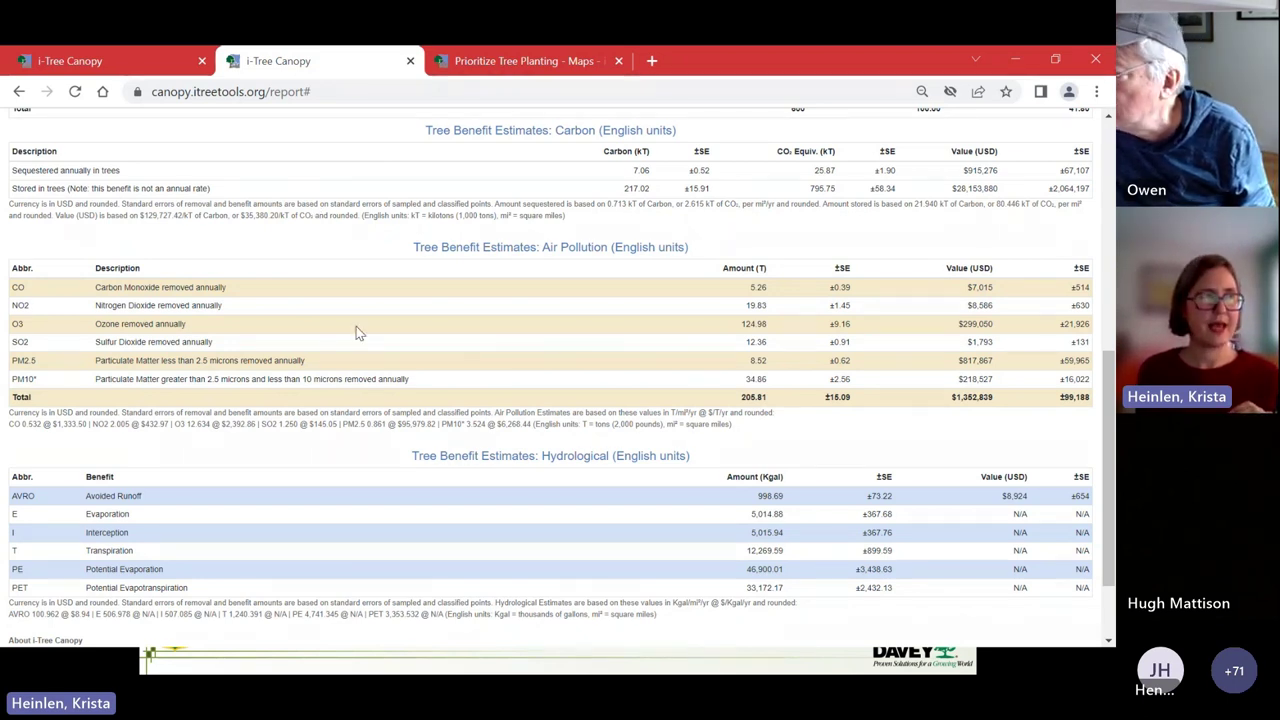
scroll(370, 300, up, 4)
scroll(257, 244, up, 2)
Open the print preview of the benefits report with Save as PDF as the destination, and look through its pages
click(230, 124)
click(240, 148)
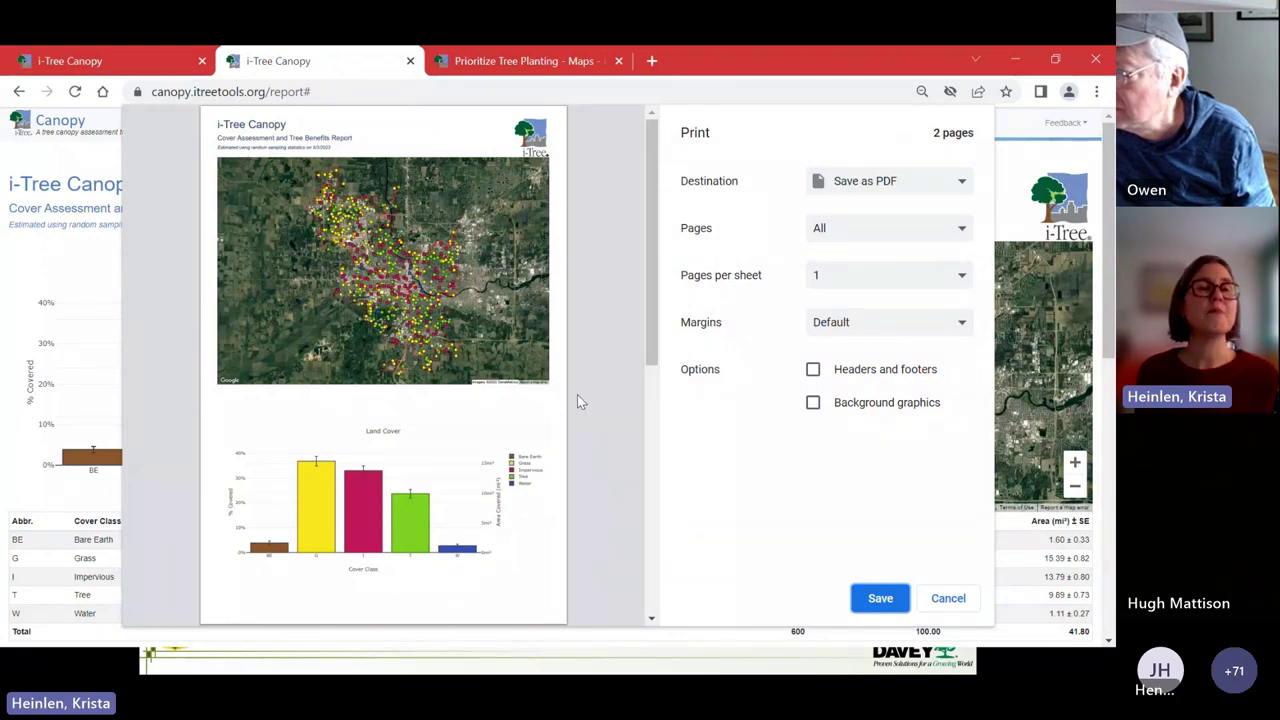
click(960, 182)
click(960, 185)
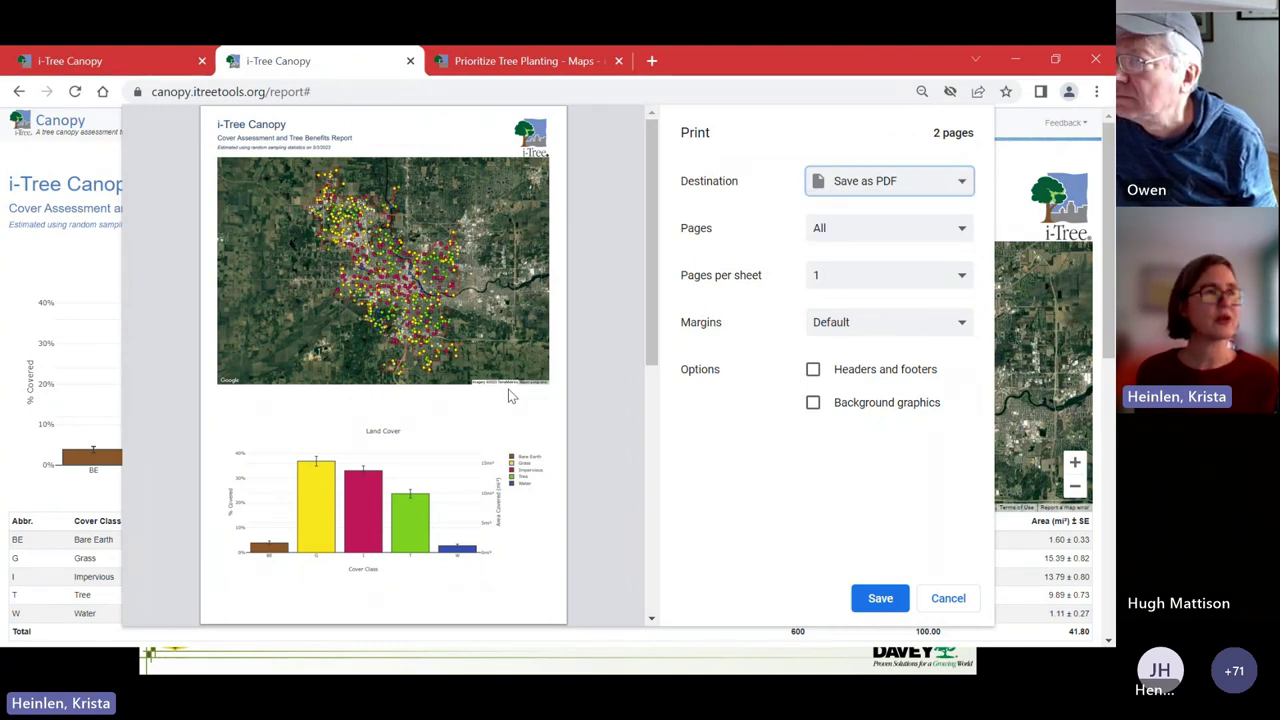
scroll(510, 393, down, 5)
scroll(510, 395, down, 3)
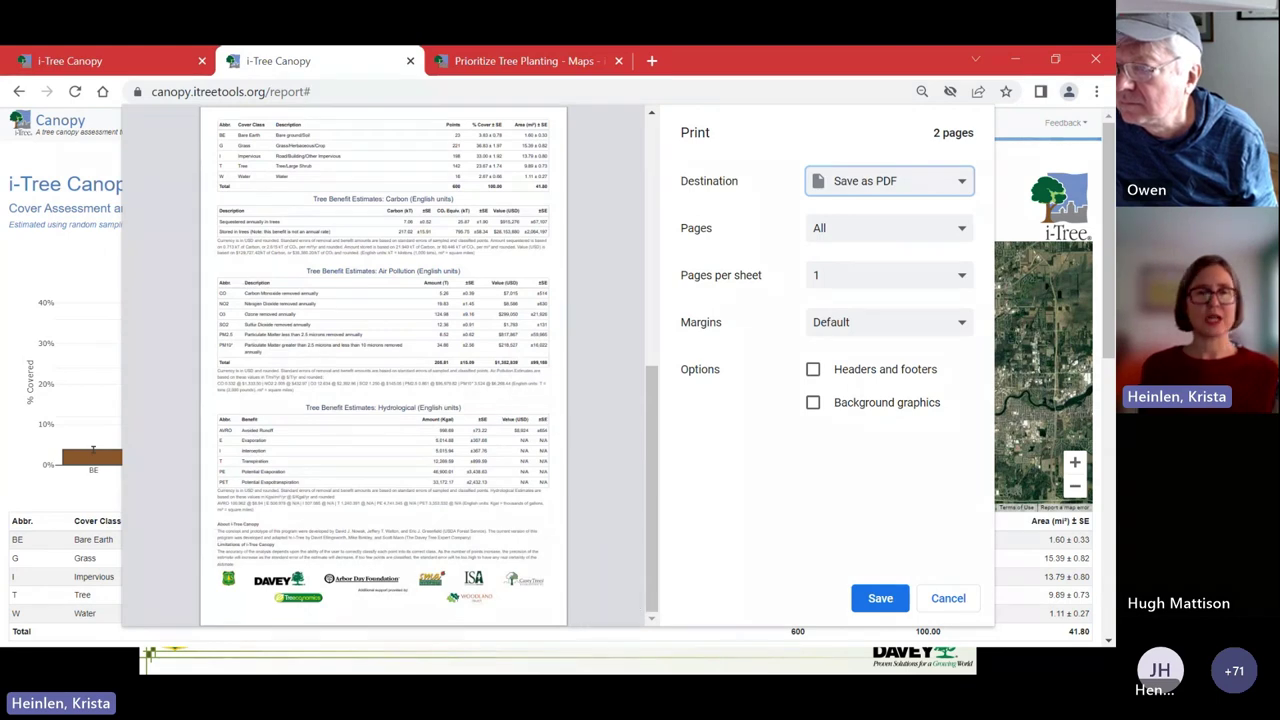
key(alt+Tab)
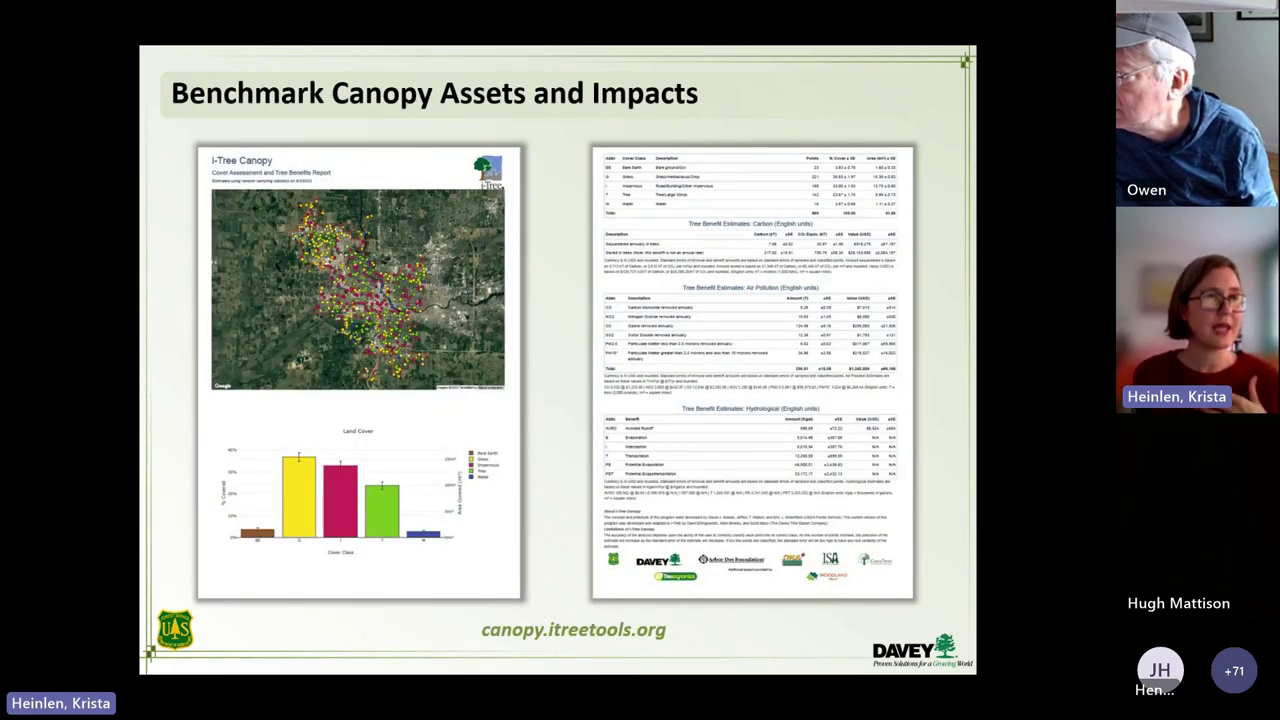
key(Right)
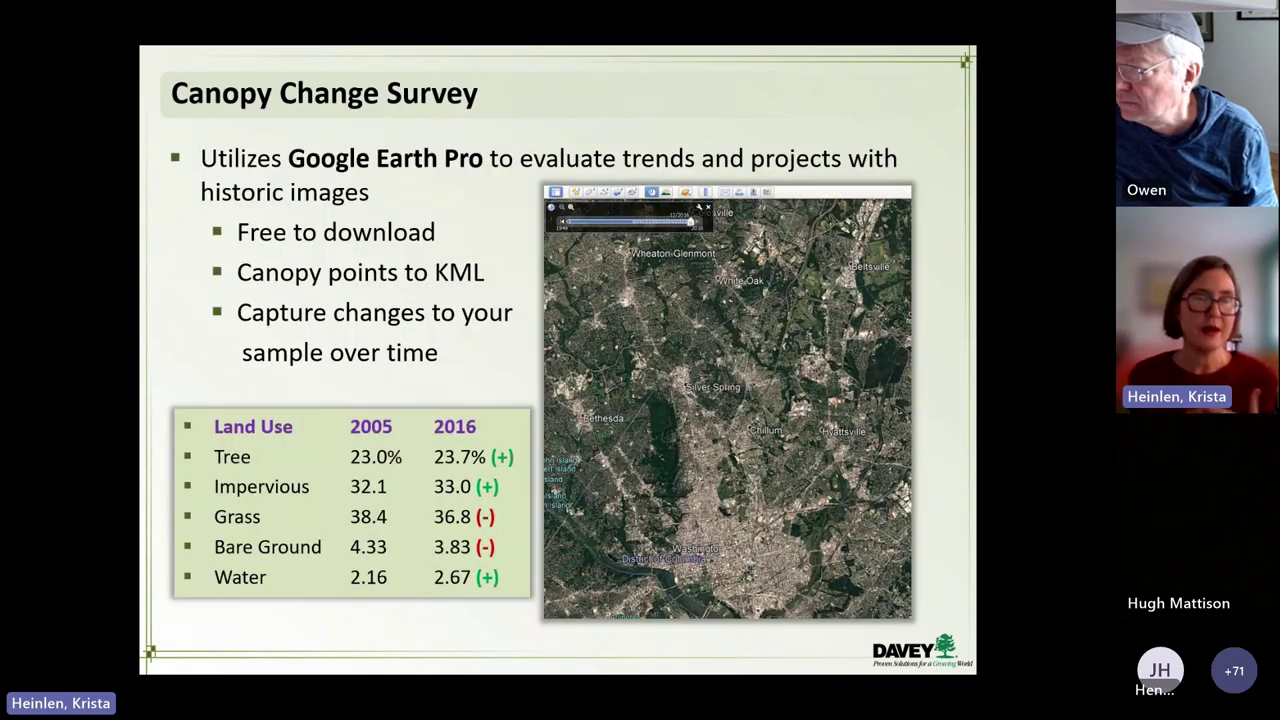
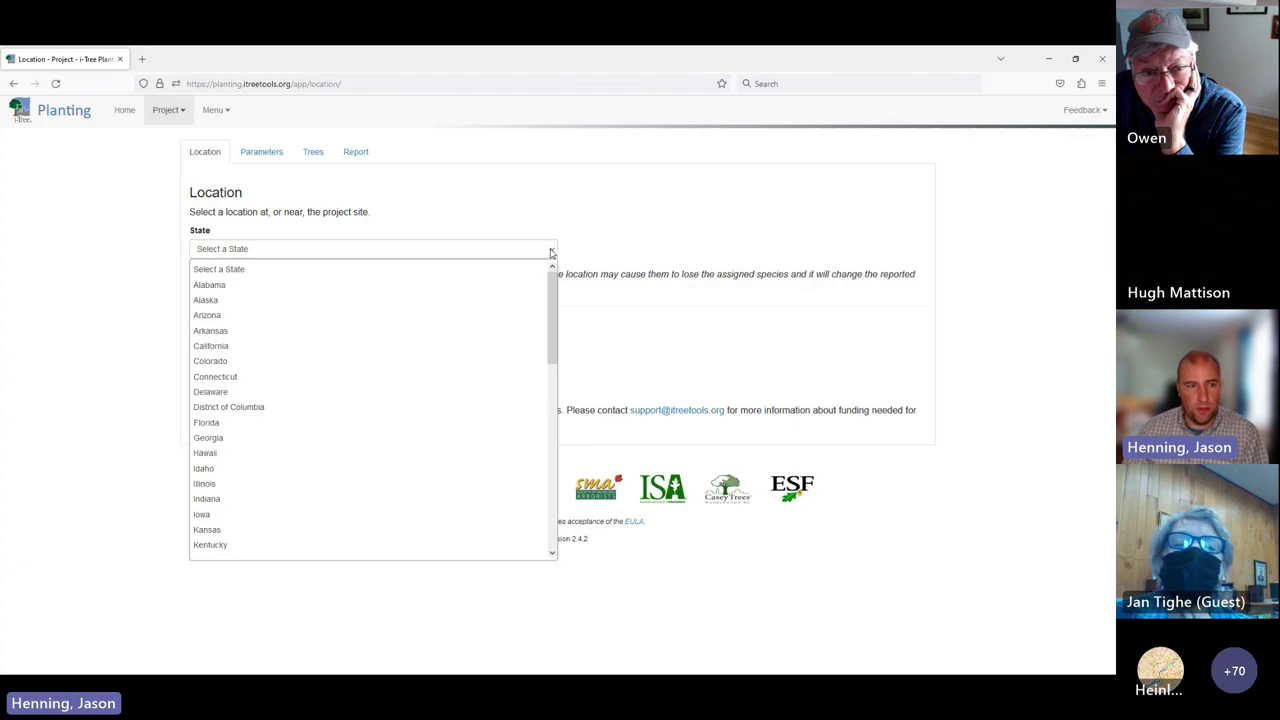
Set the planting project's location to Everett, Snohomish County, Washington, and continue to the project parameters
key(w)
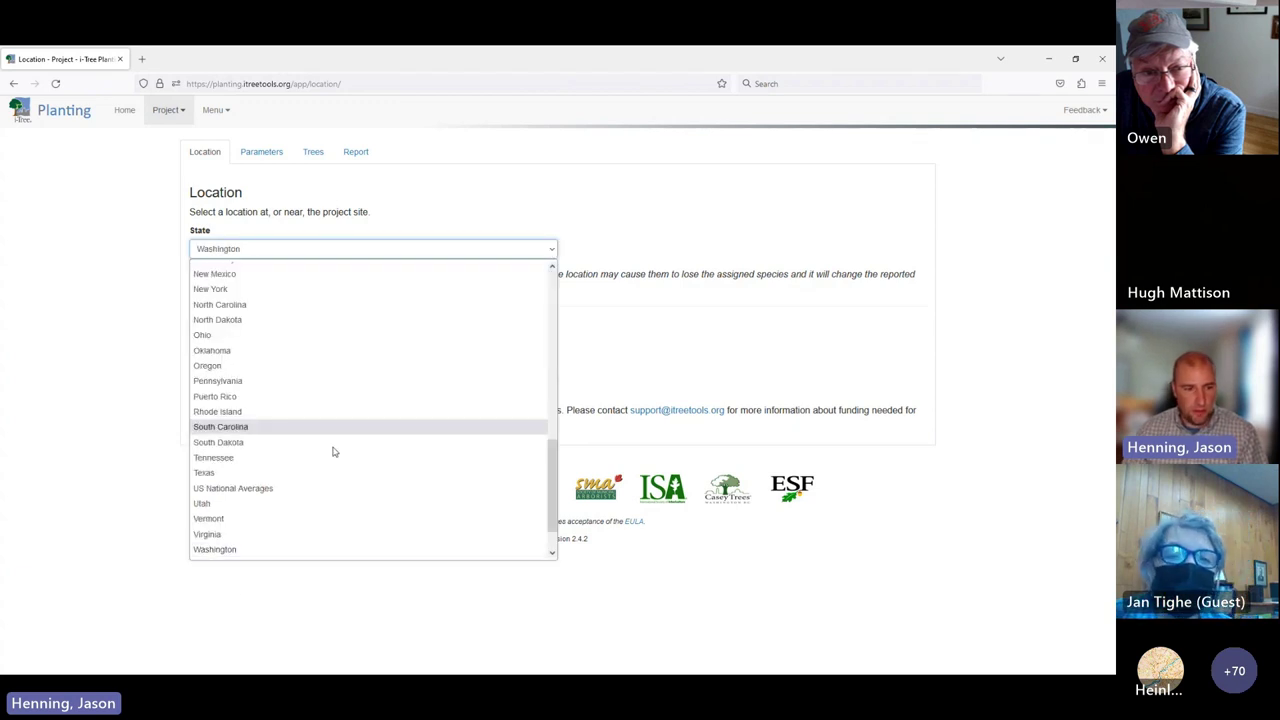
click(239, 537)
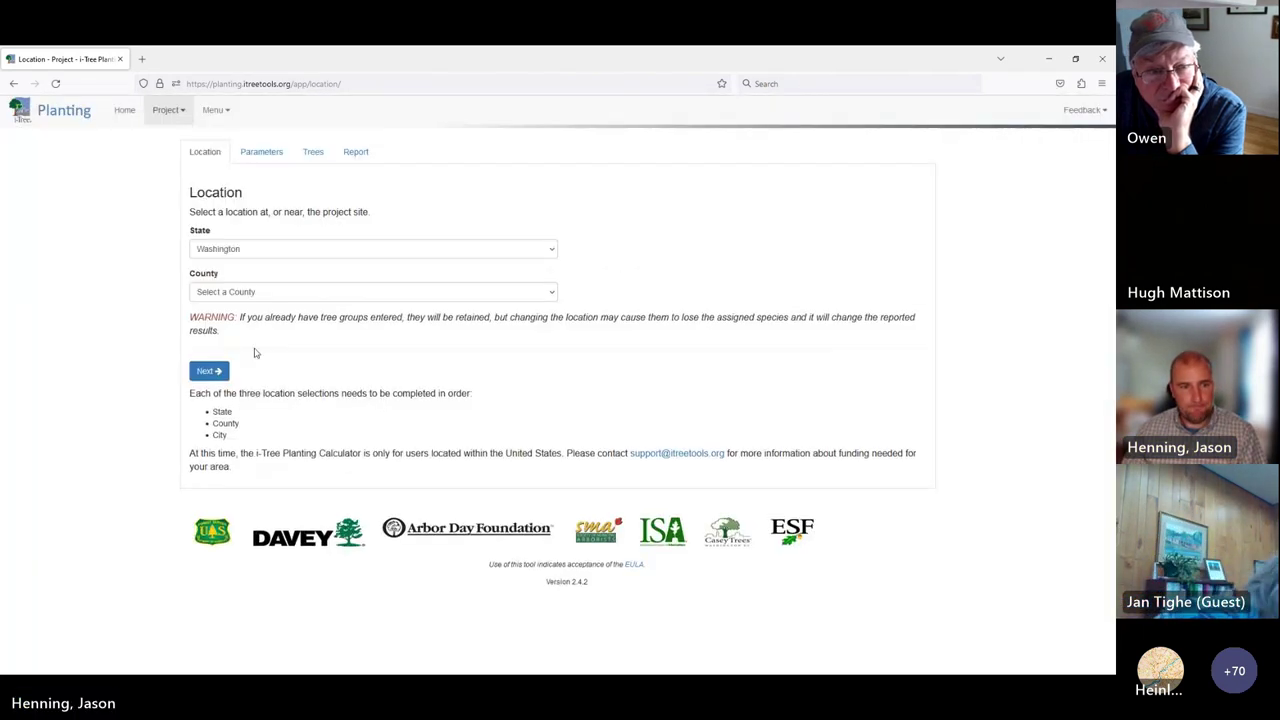
click(269, 291)
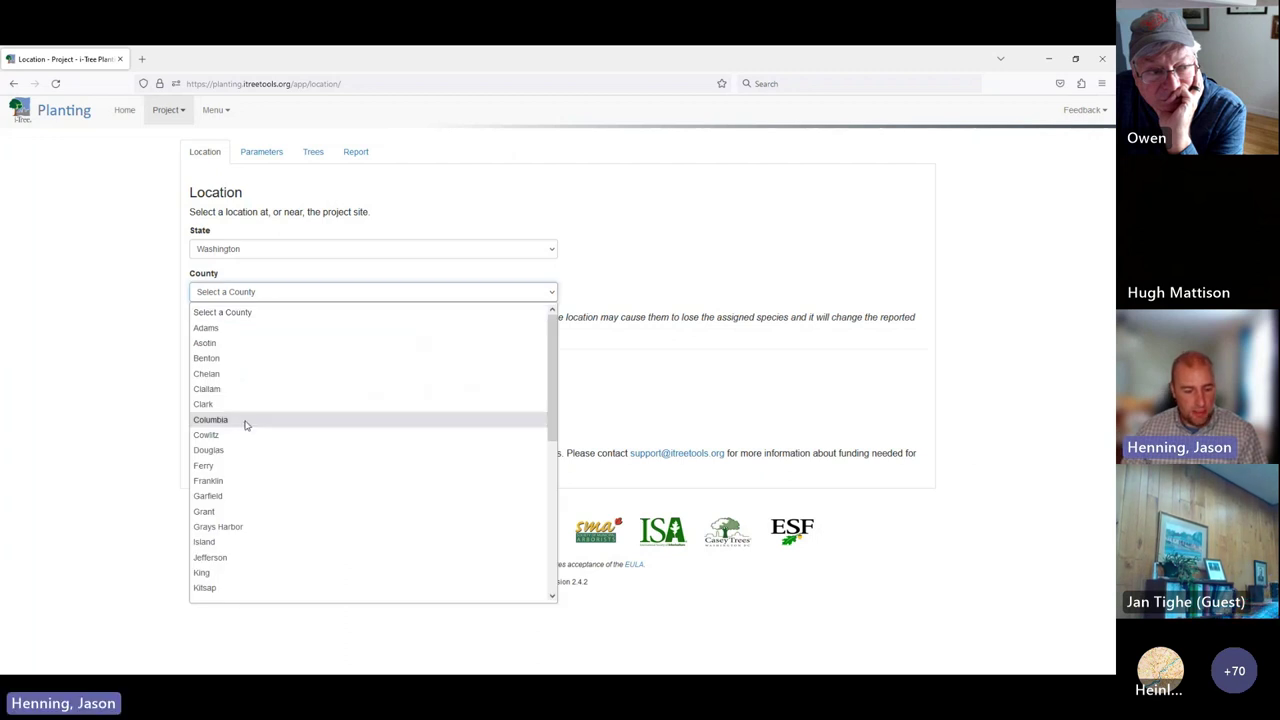
key(s)
scroll(240, 497, down, 3)
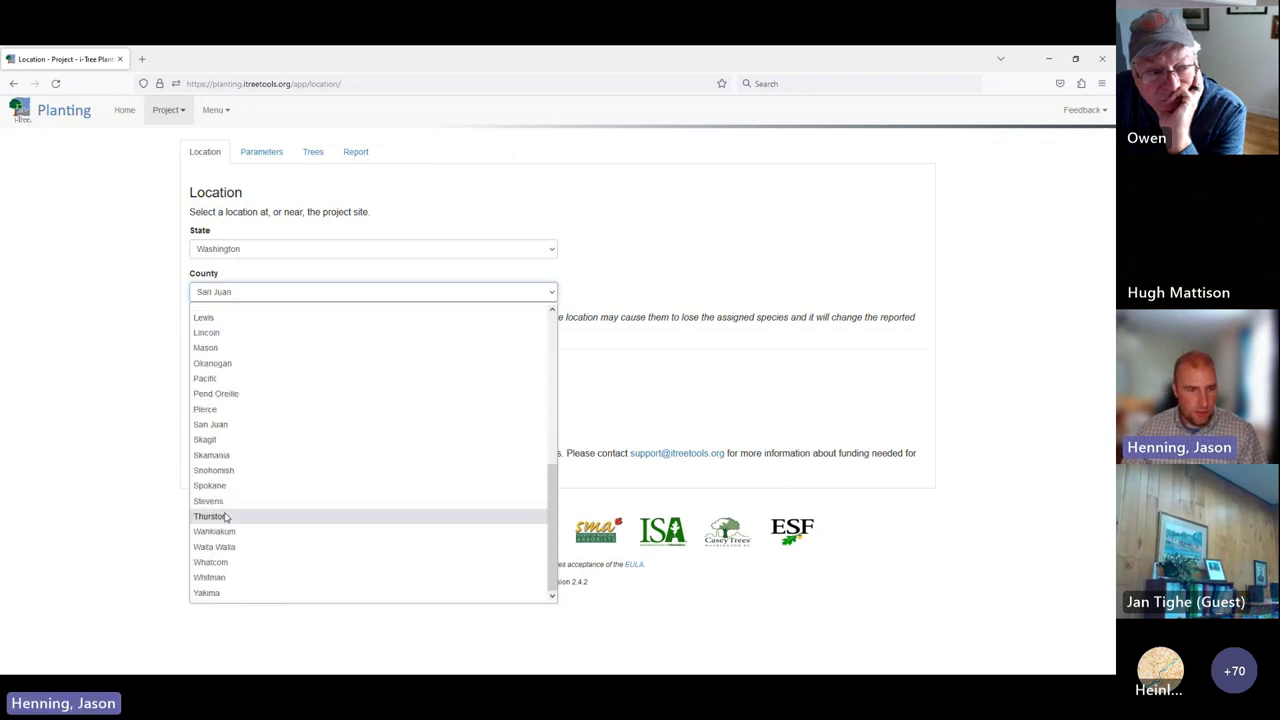
click(225, 474)
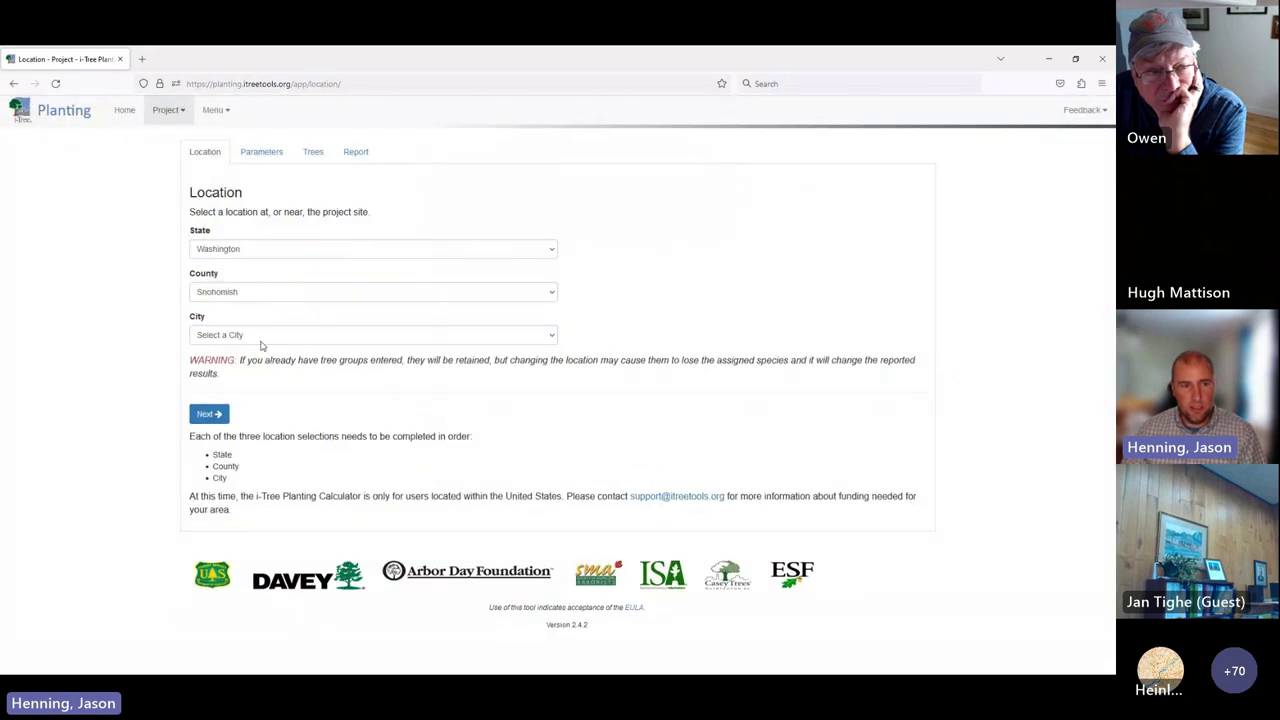
click(263, 336)
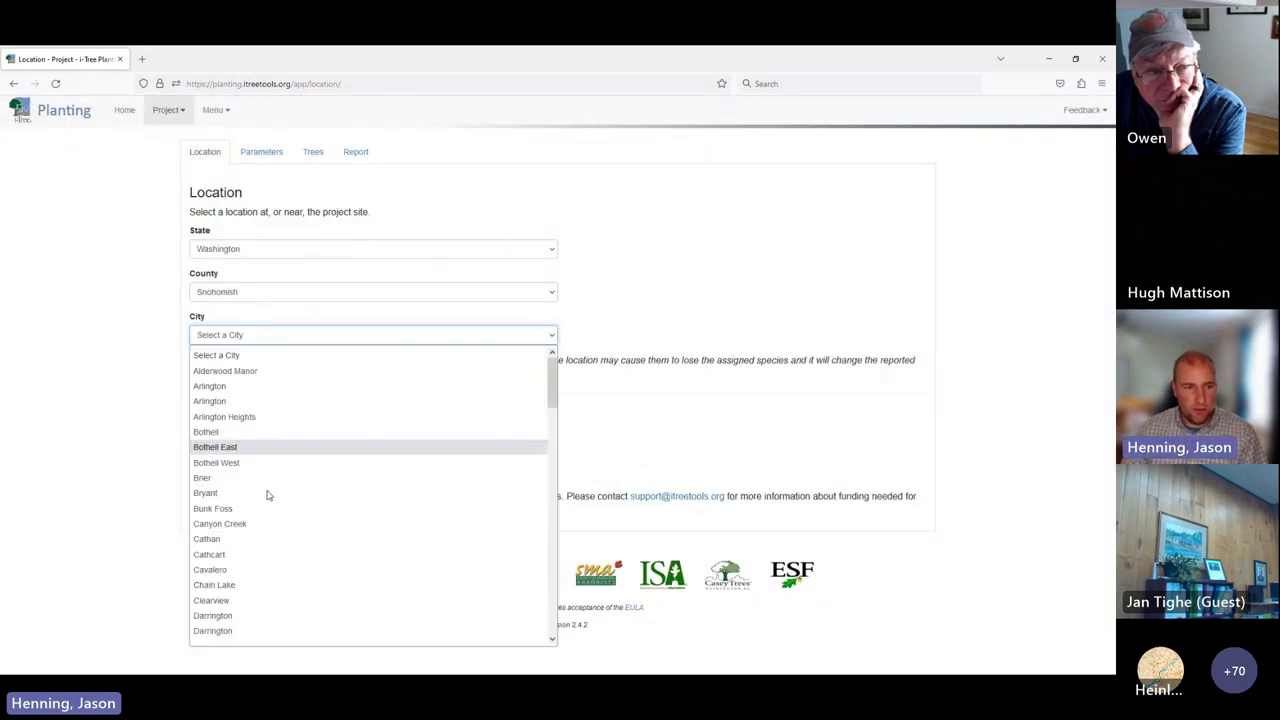
scroll(266, 509, down, 4)
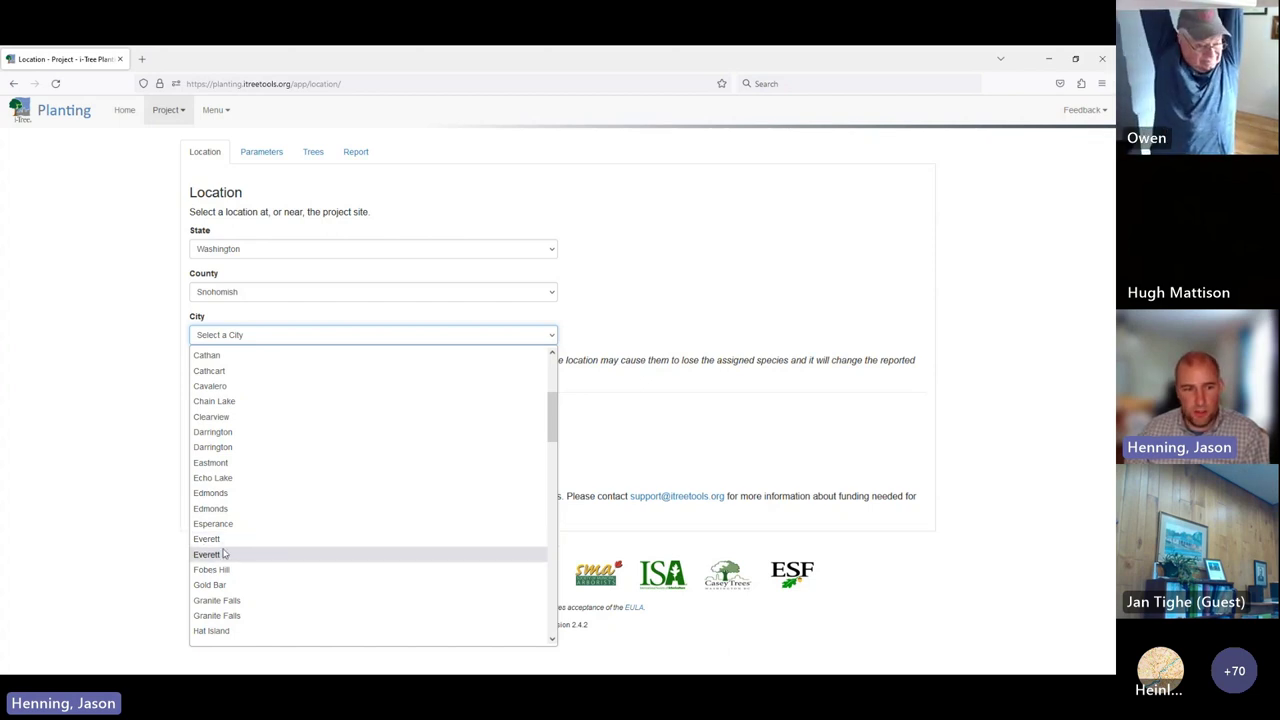
click(222, 541)
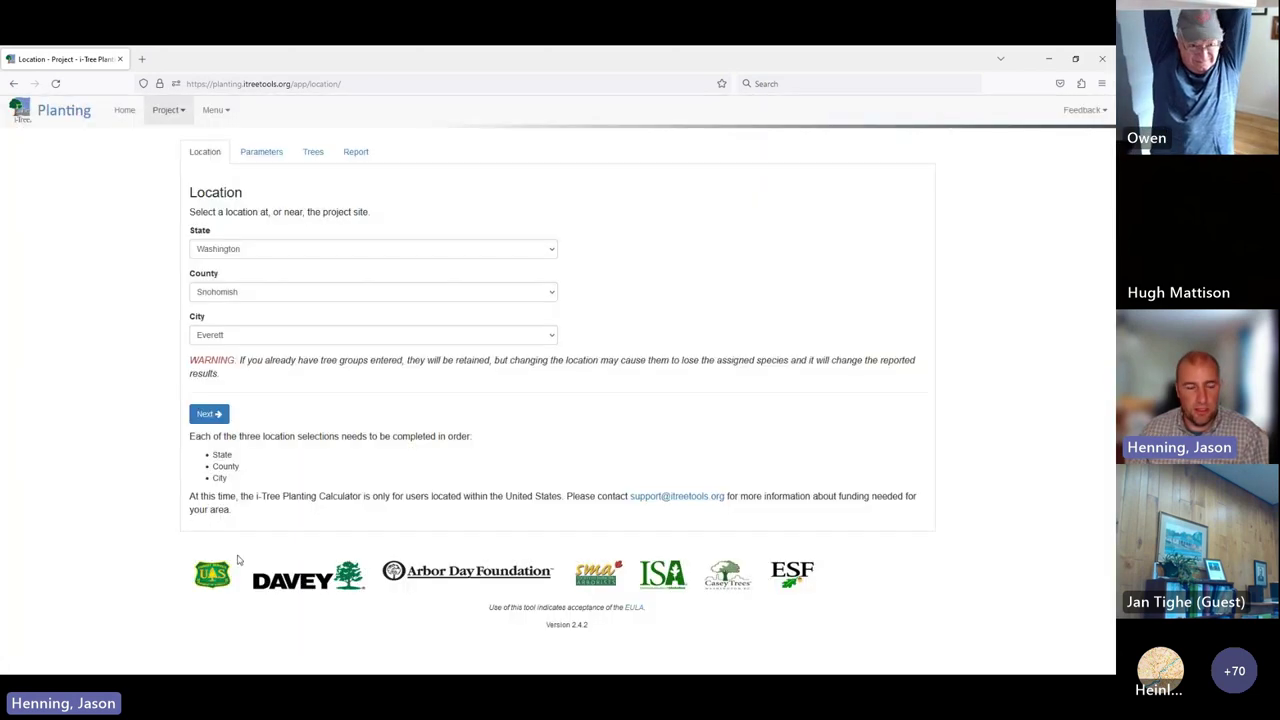
click(211, 417)
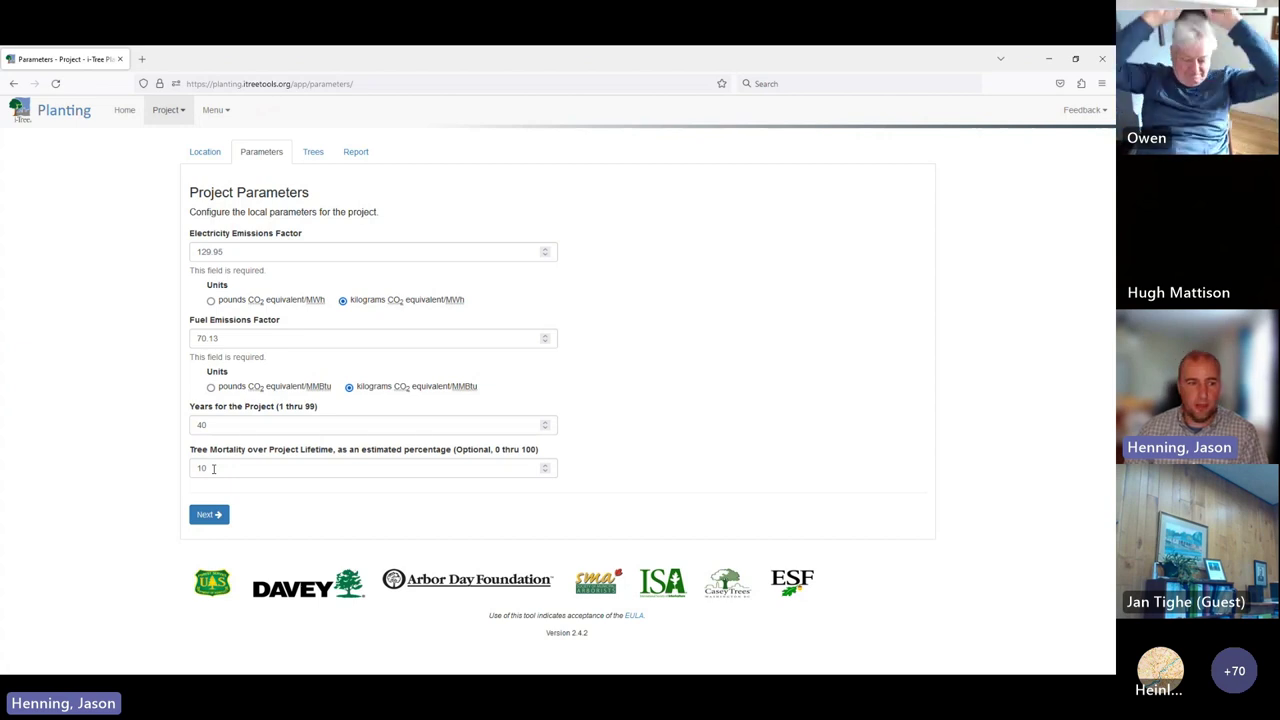
Accept the parameters with 40 project years and 10% tree mortality, and set the first tree group's species to Northern red oak
click(197, 520)
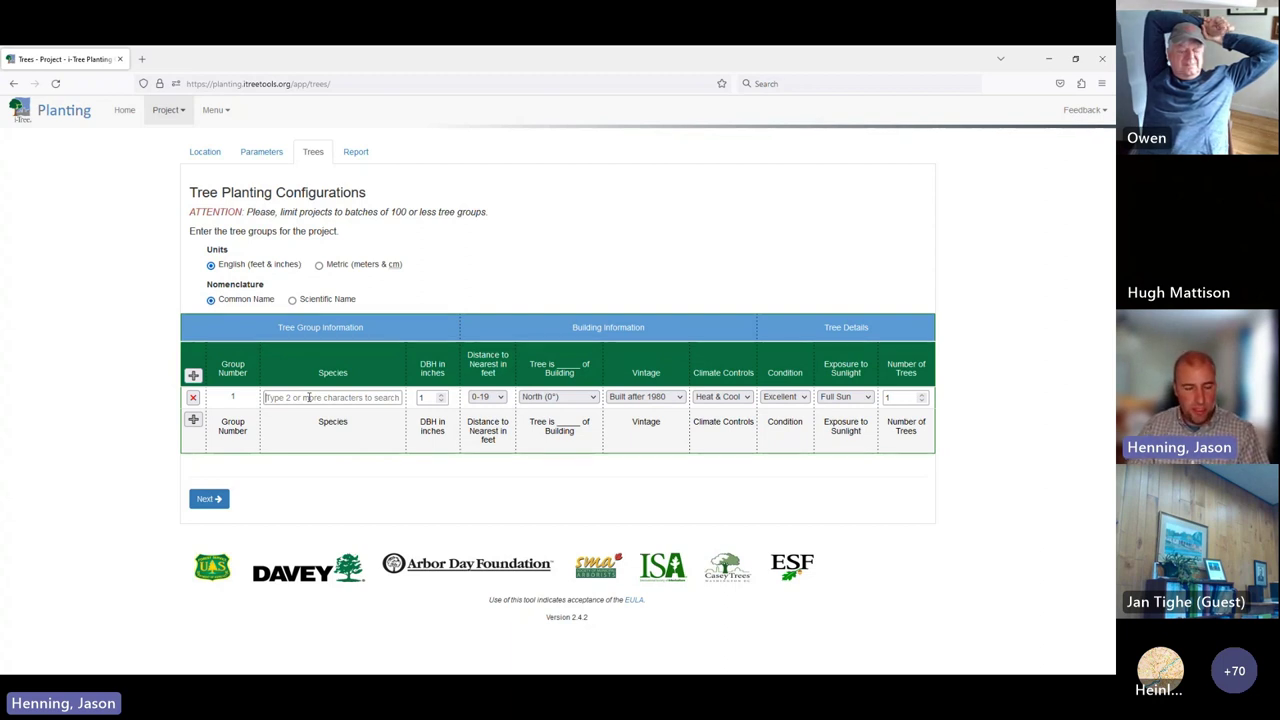
text(red o)
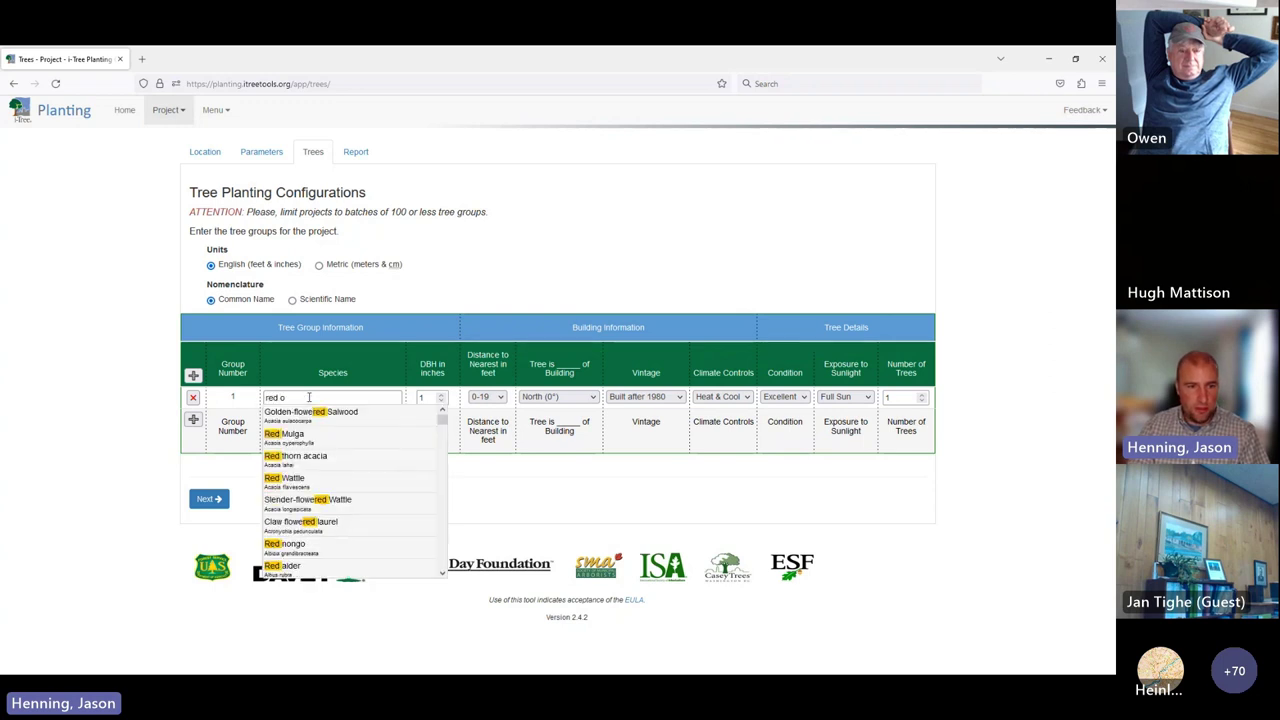
text(ak)
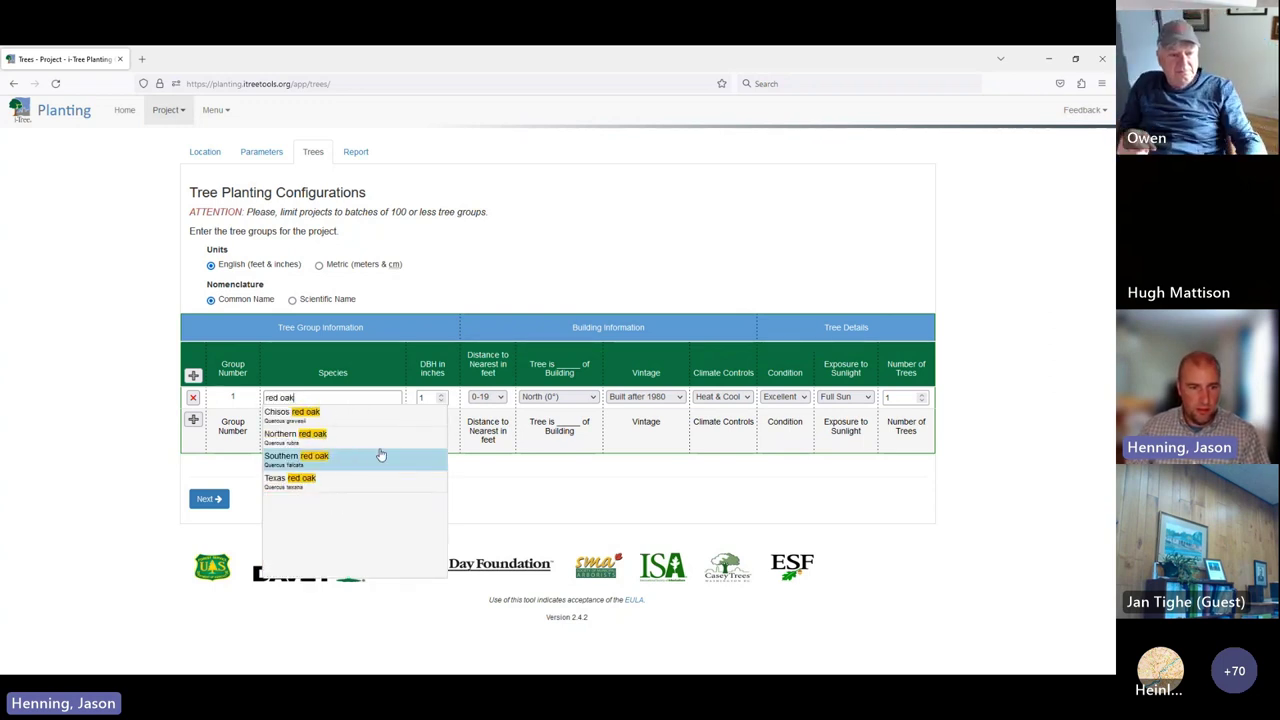
click(337, 440)
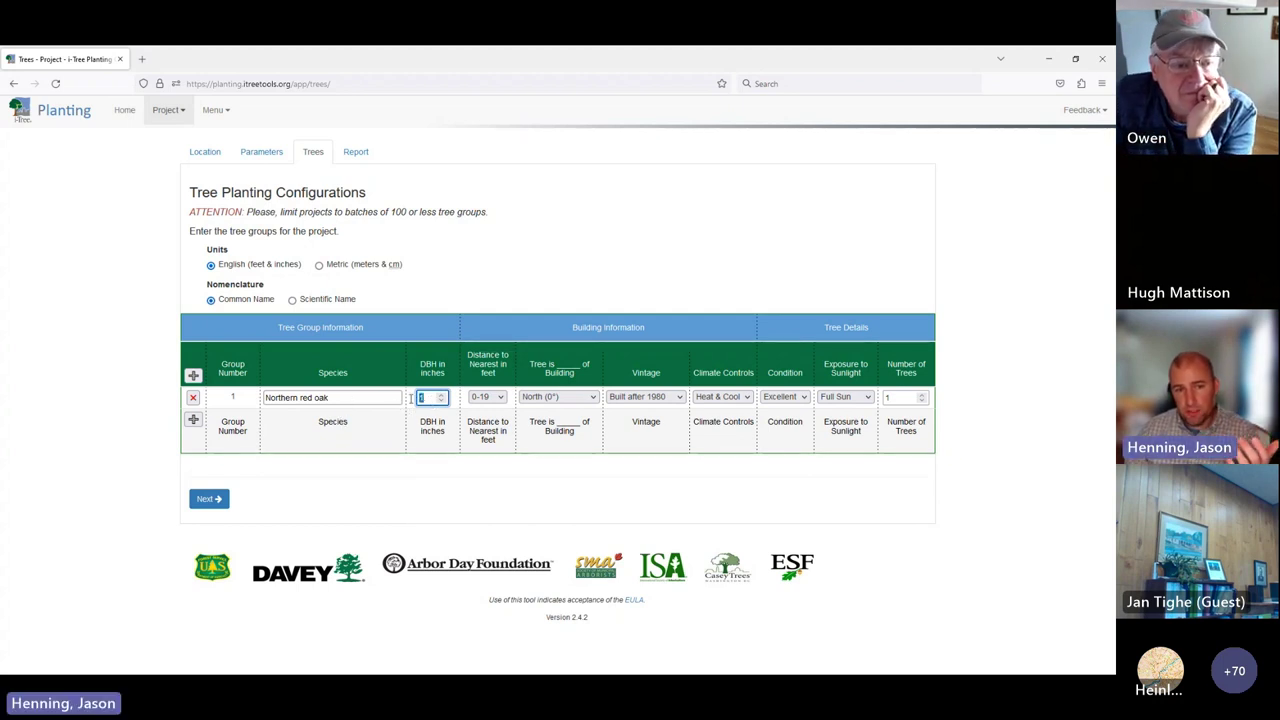
Set the Northern red oak group's DBH to 2 inches and its distance to the nearest building to >60 feet
text(2)
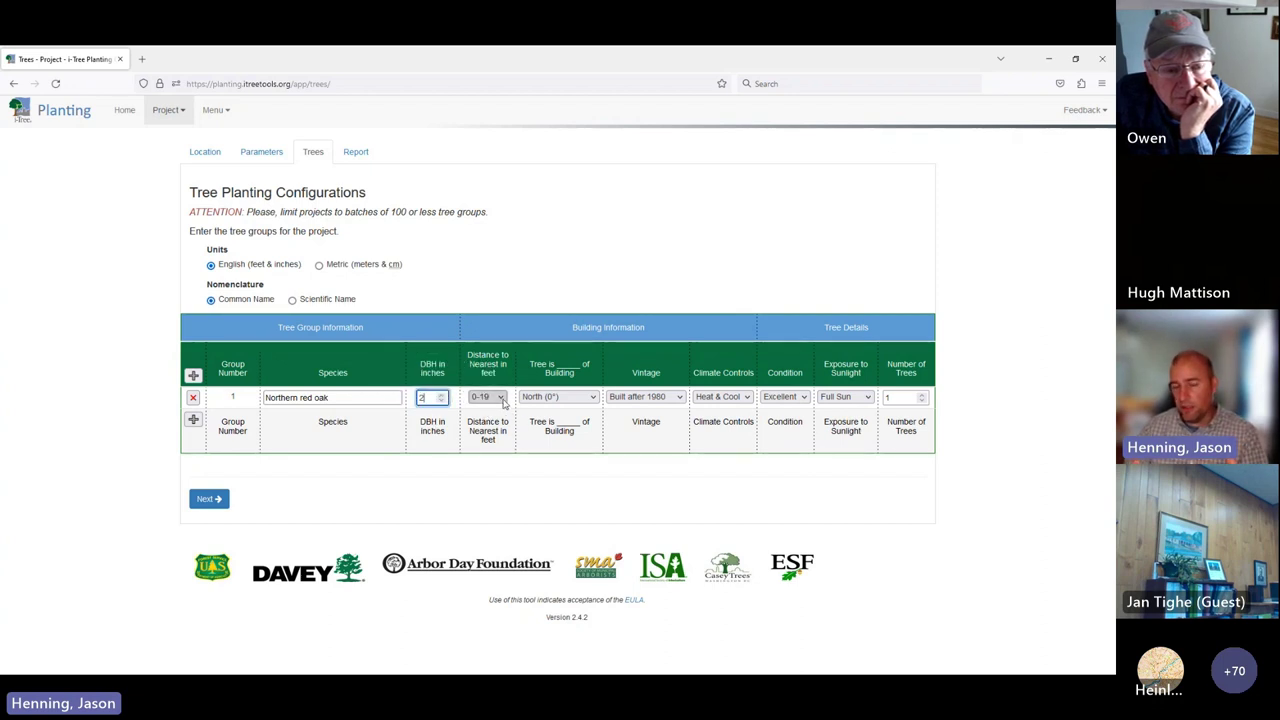
click(503, 397)
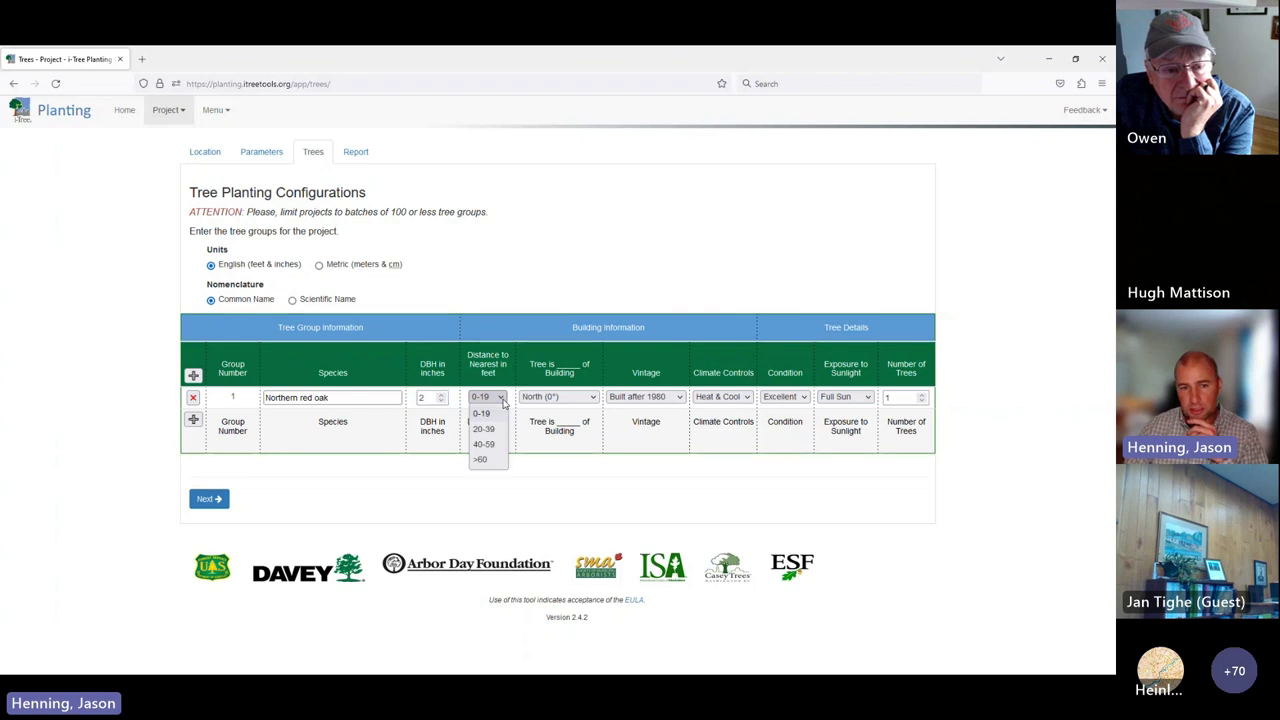
click(486, 464)
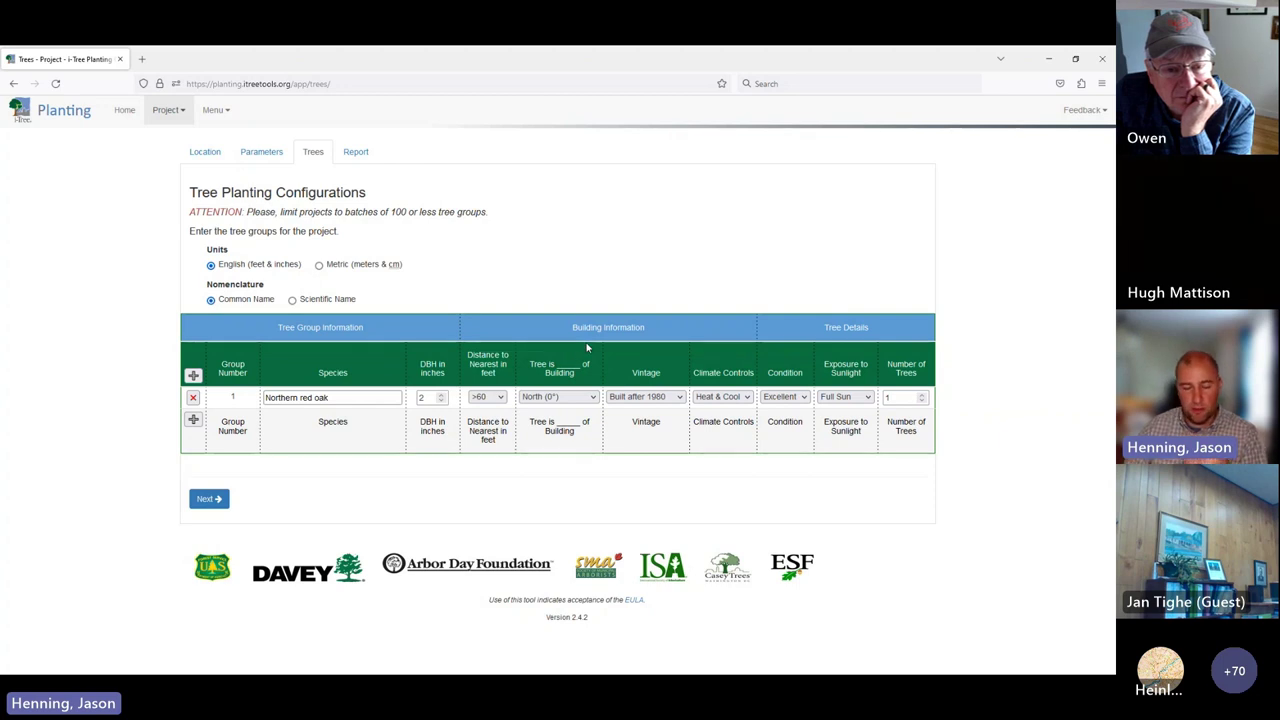
Keep the group's condition at Excellent, set the number of trees to 100, and generate the planting report
click(787, 401)
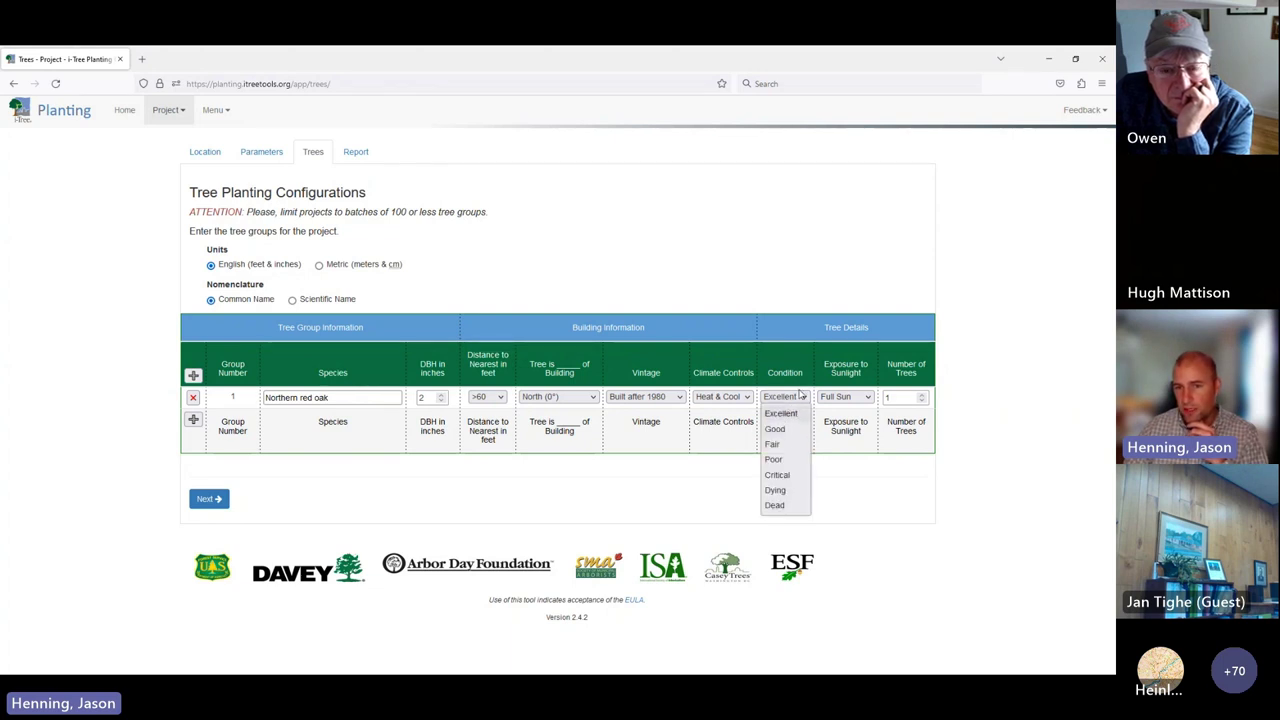
click(800, 396)
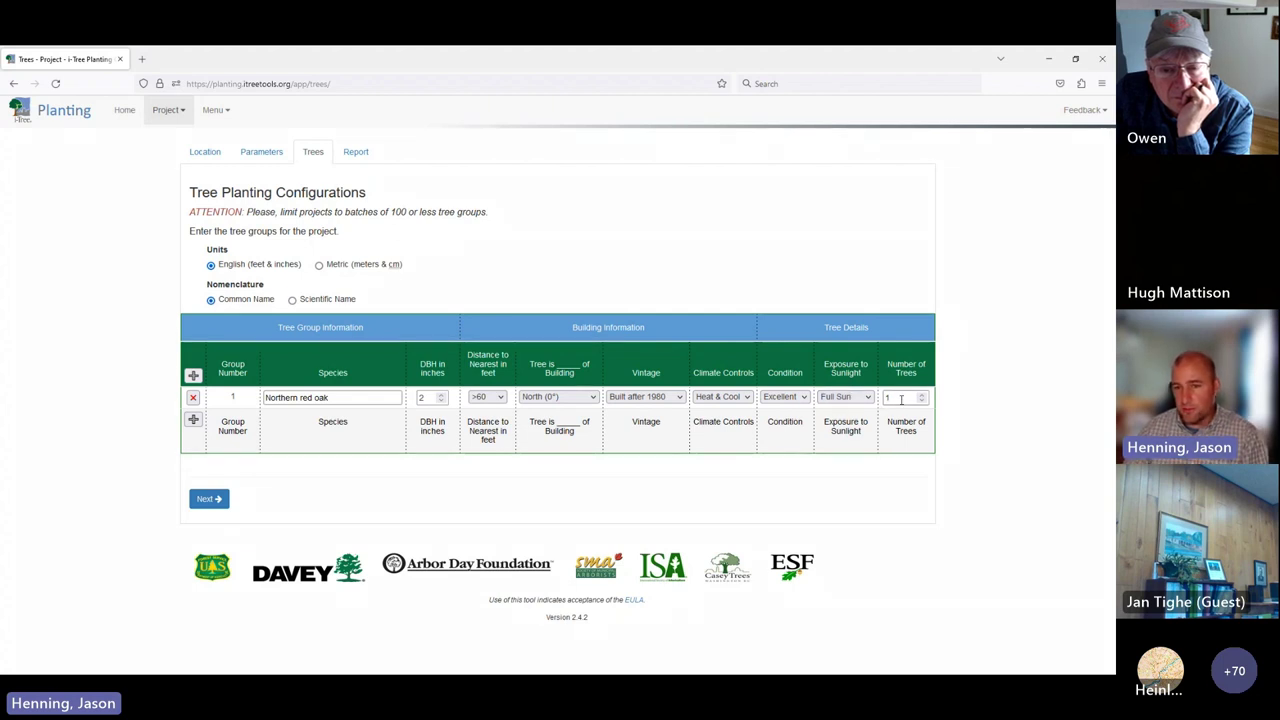
click(900, 398)
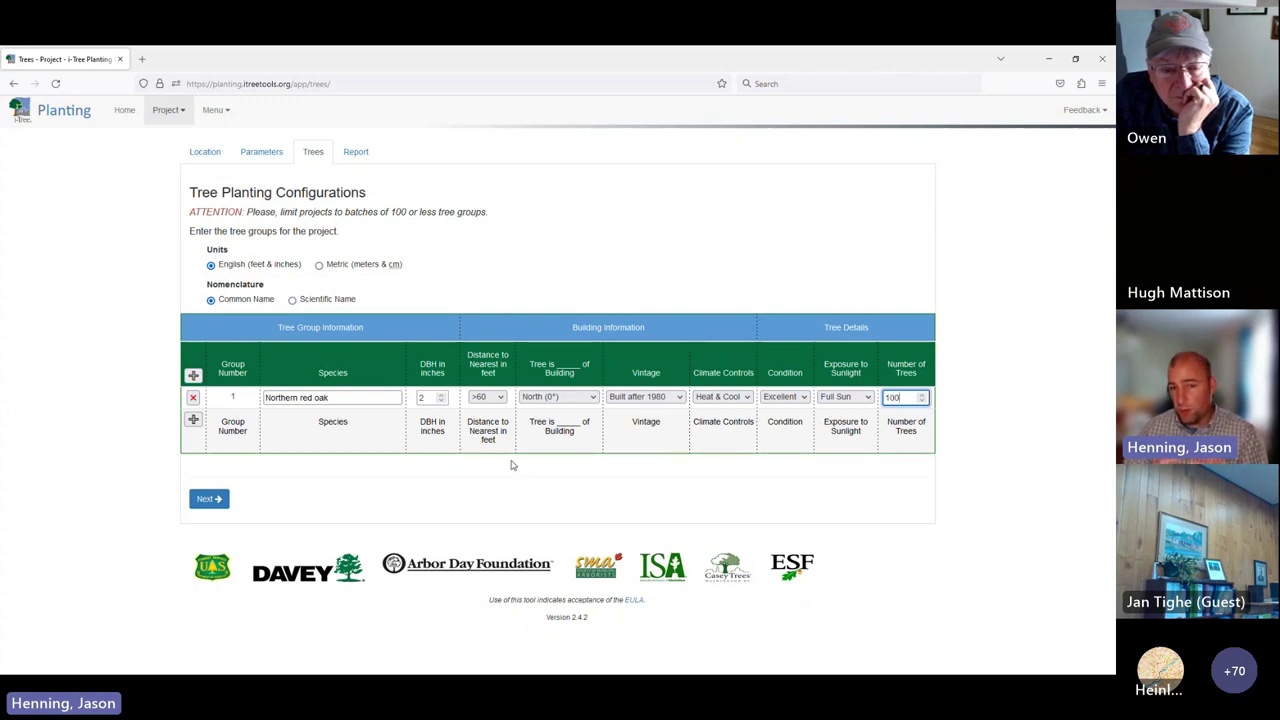
click(209, 499)
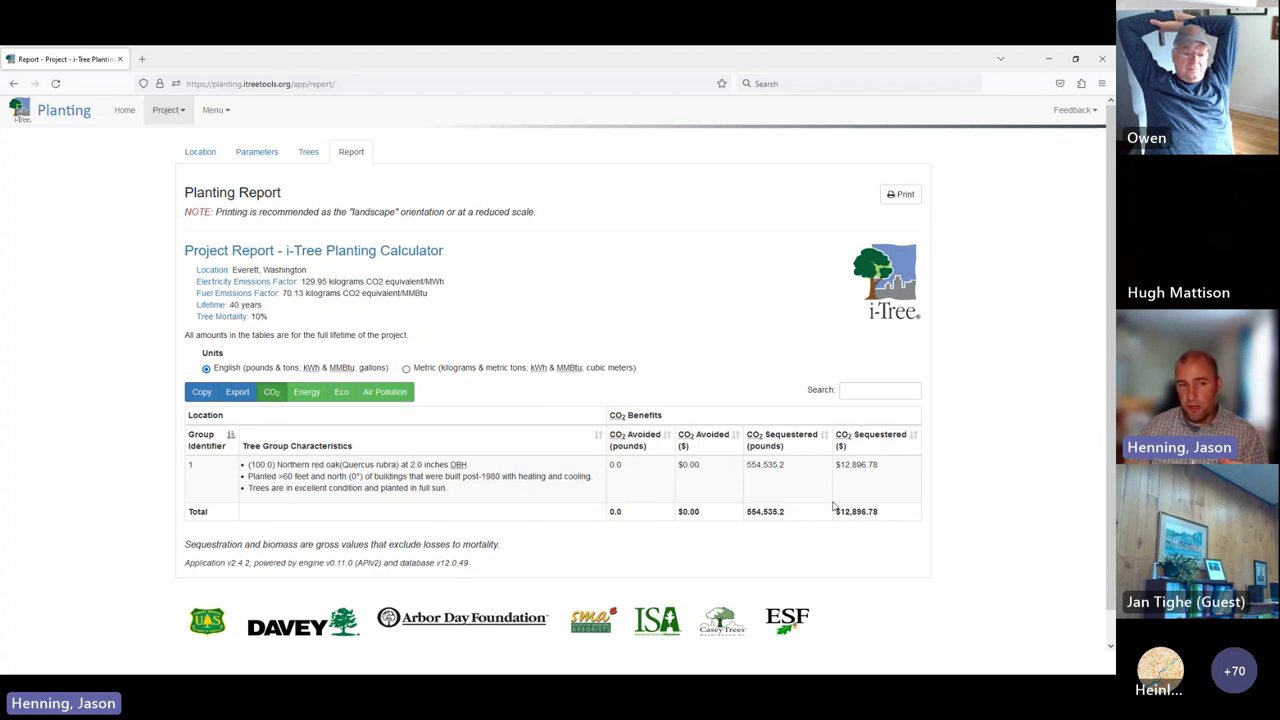
Review the report's energy, ecological and air pollution benefits for the Northern red oak group
click(299, 396)
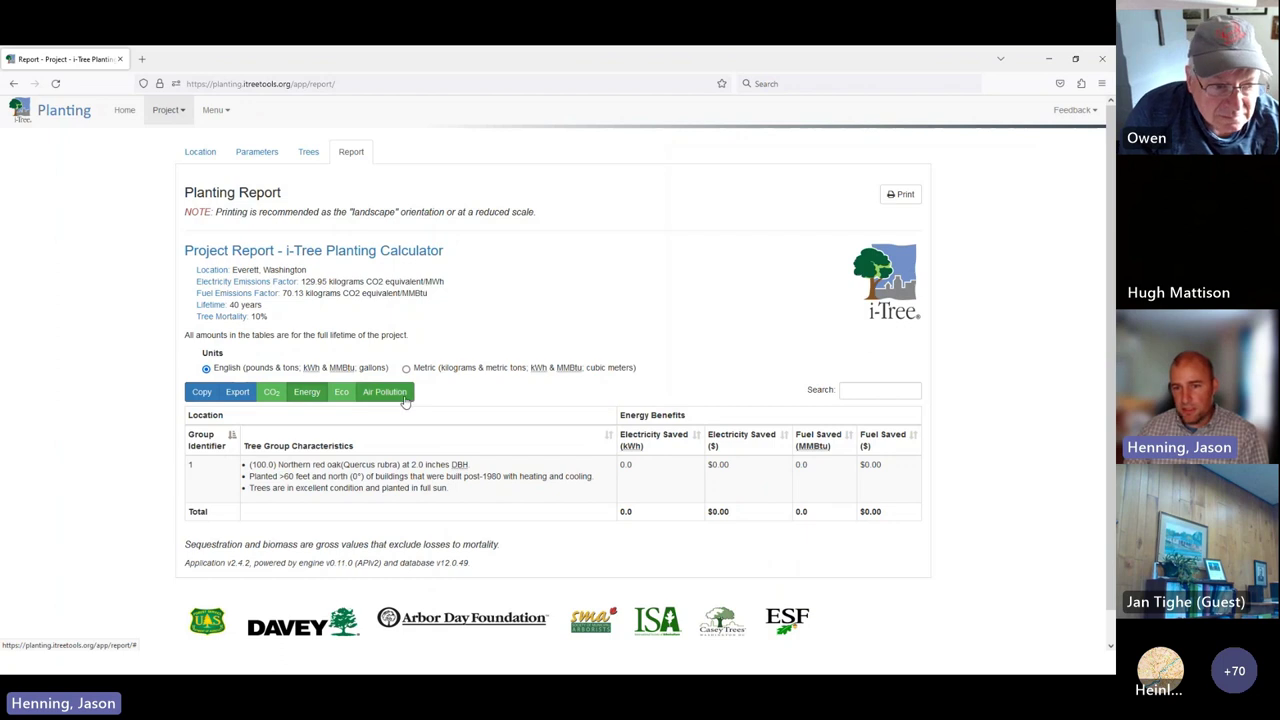
click(398, 395)
click(317, 396)
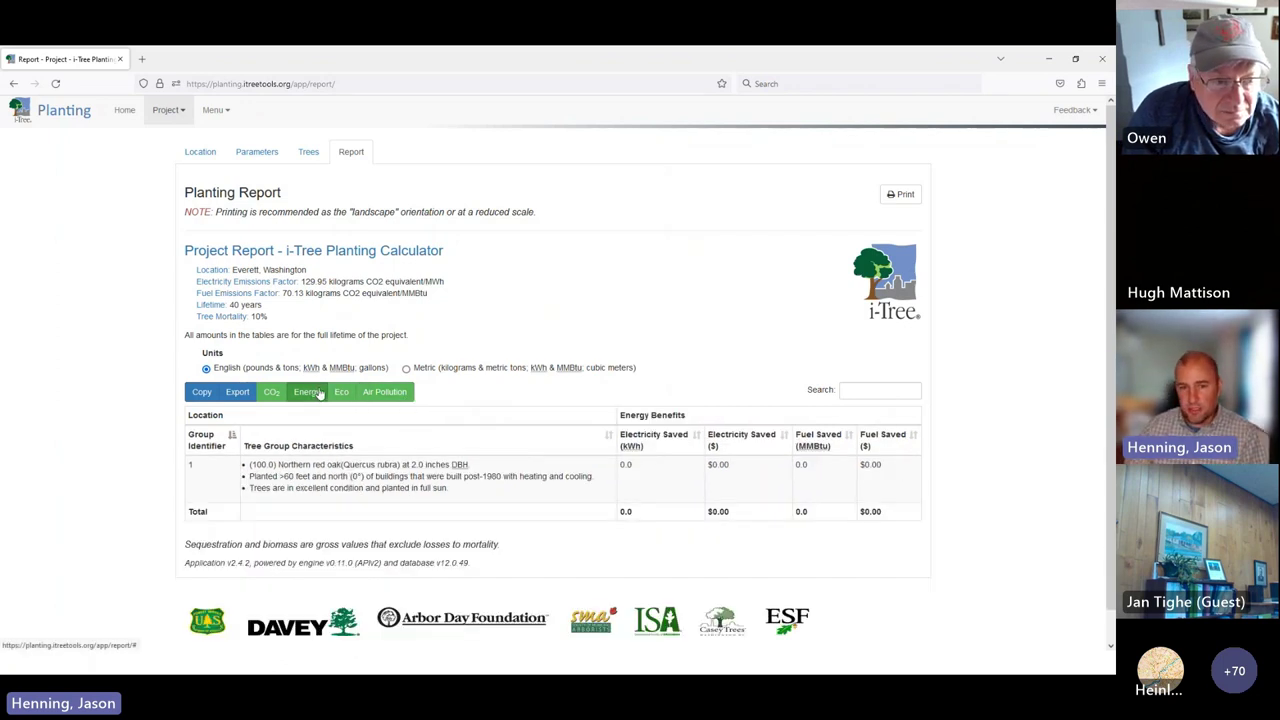
click(340, 393)
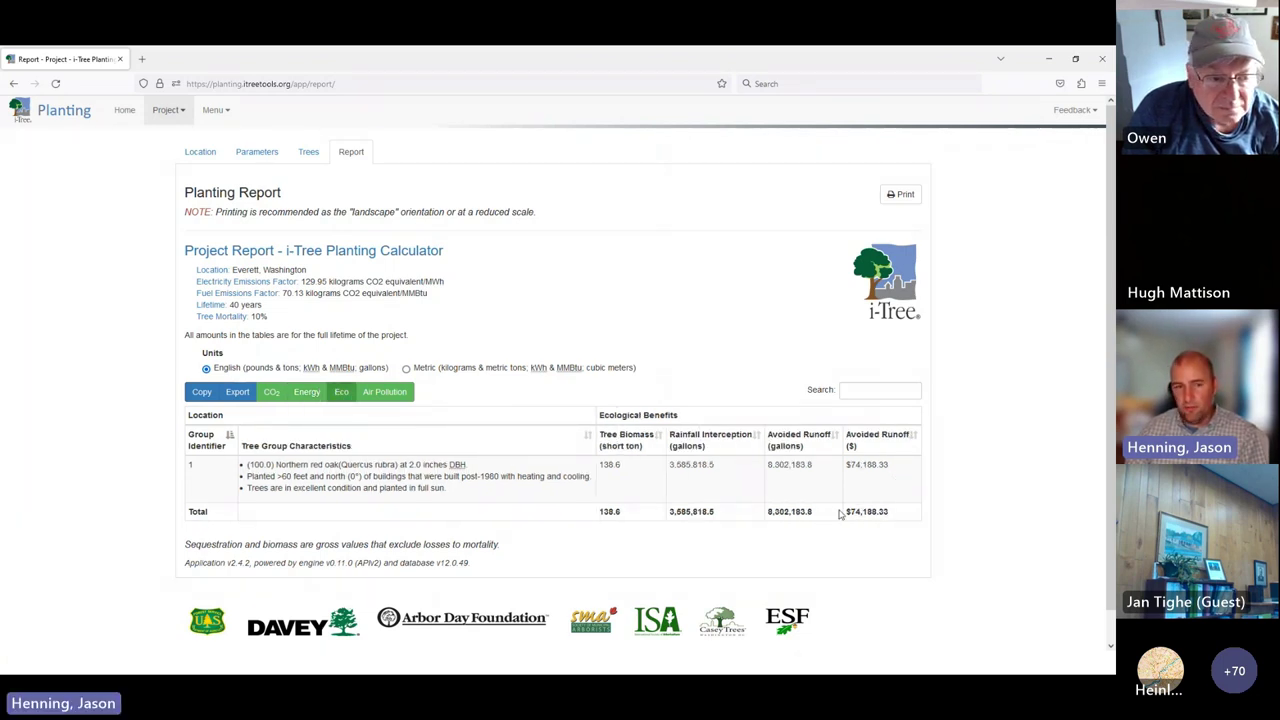
click(383, 396)
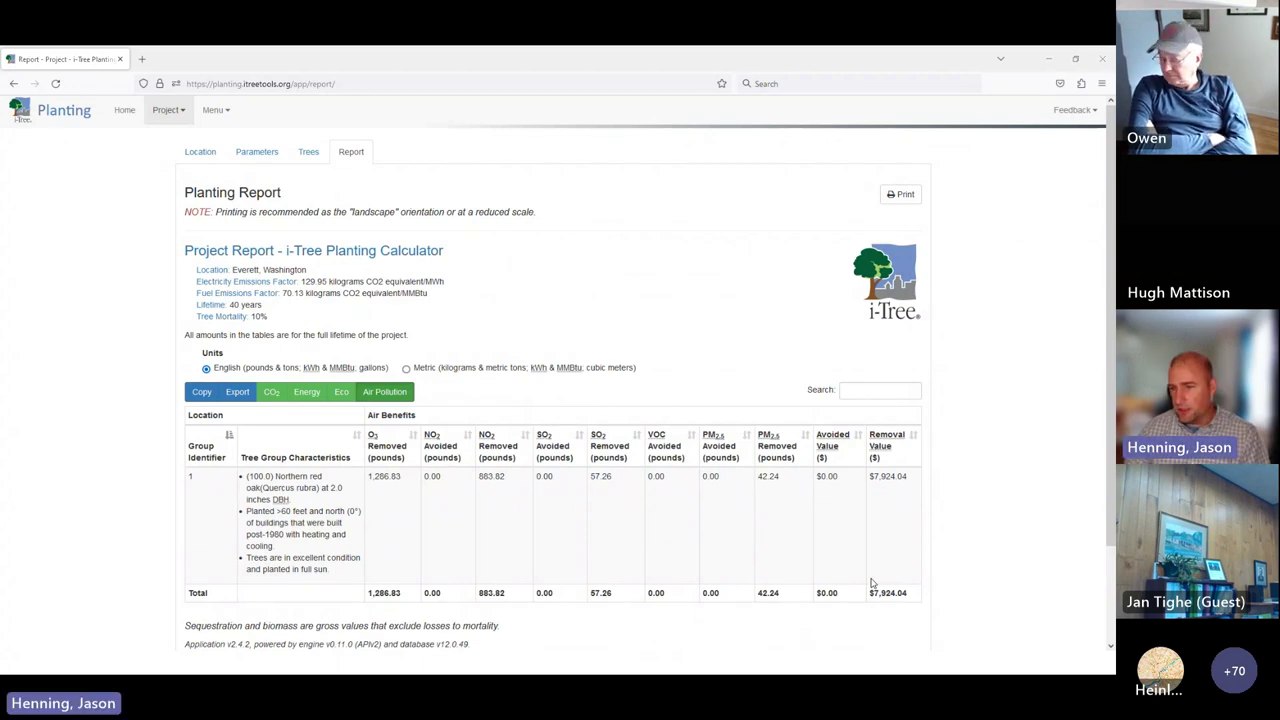
Switch to the slide presentation and advance to the Showing impact table with the Public planting row
key(alt+Tab)
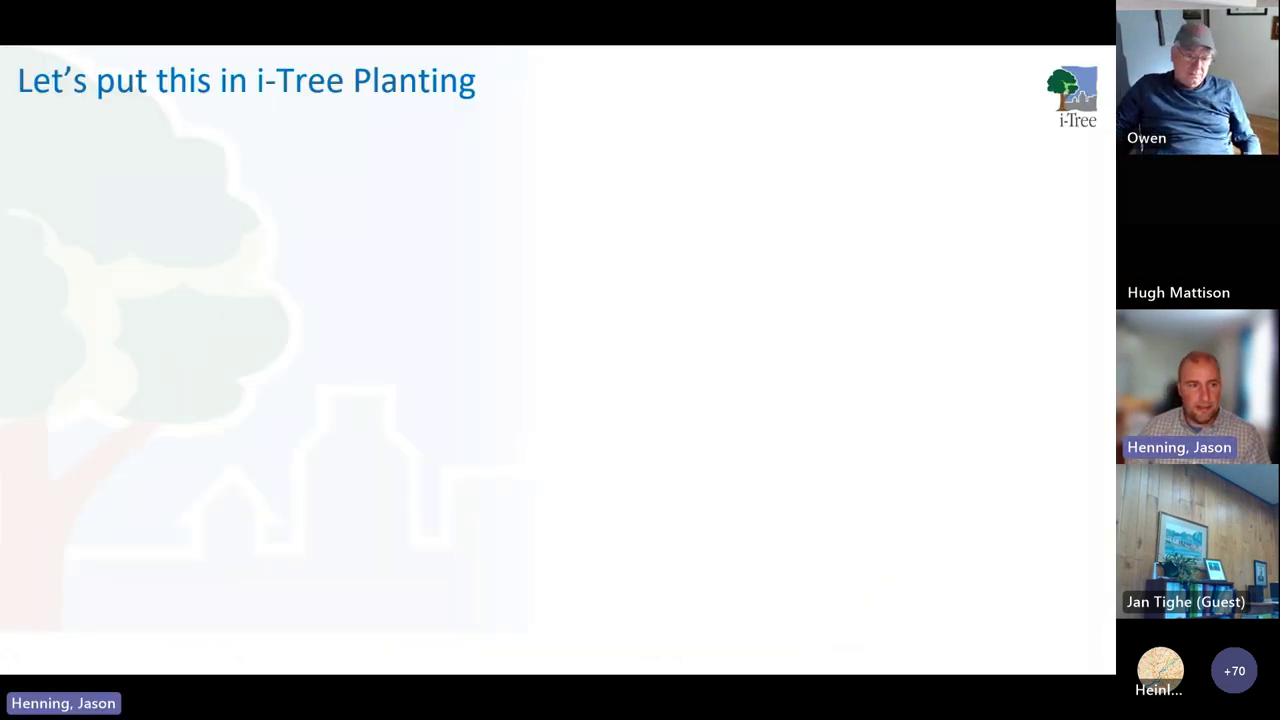
key(Right)
key(Right)
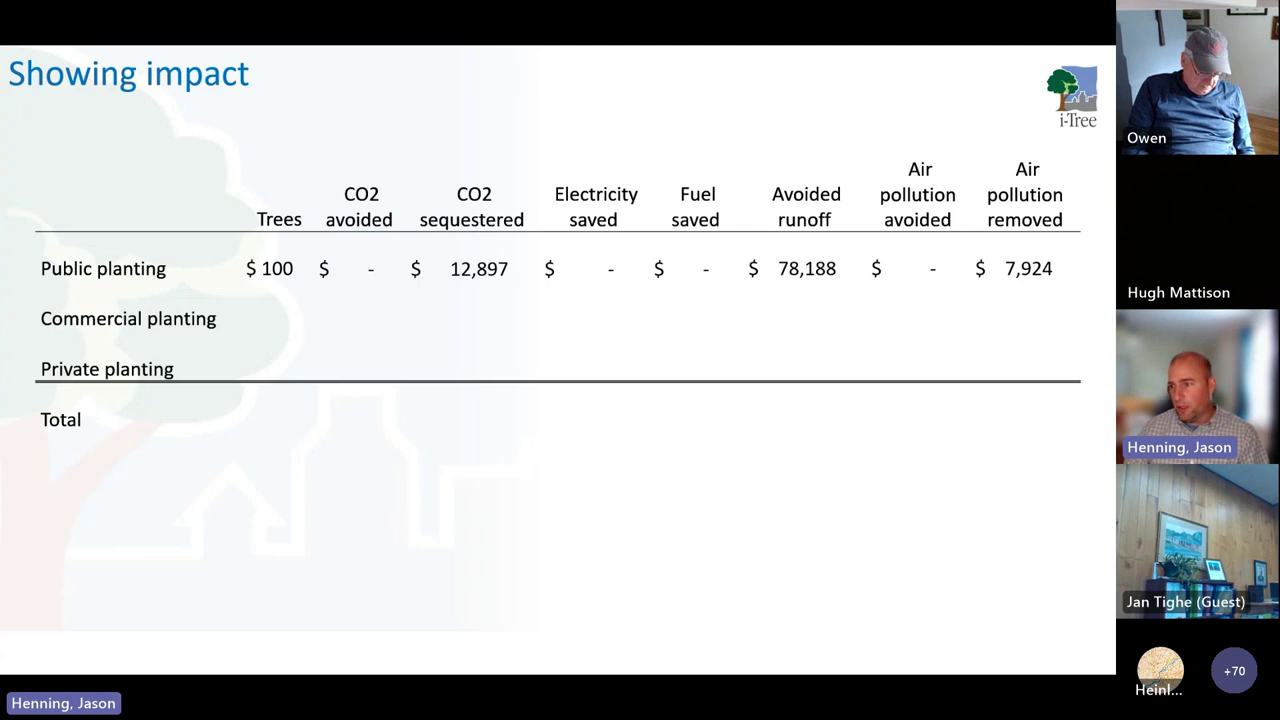
Switch back to i-Tree Planting in the browser and reopen the project's tree planting configurations
key(alt+Tab)
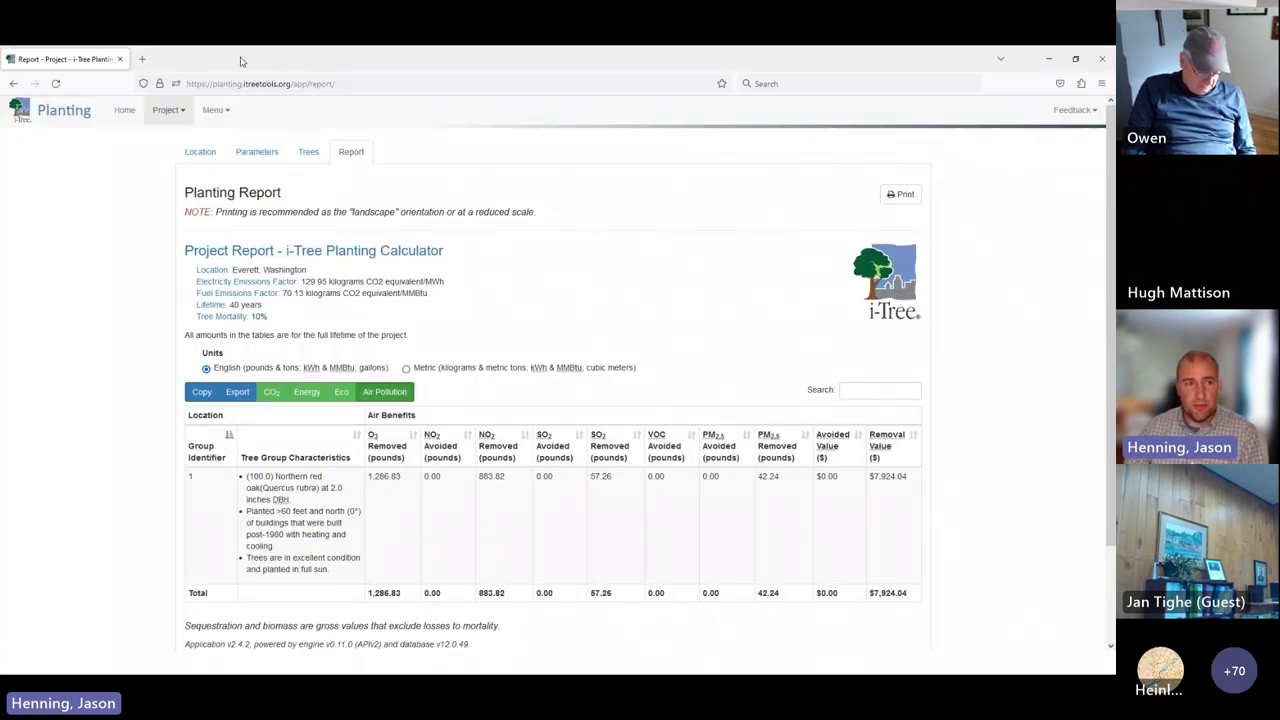
click(227, 113)
click(184, 112)
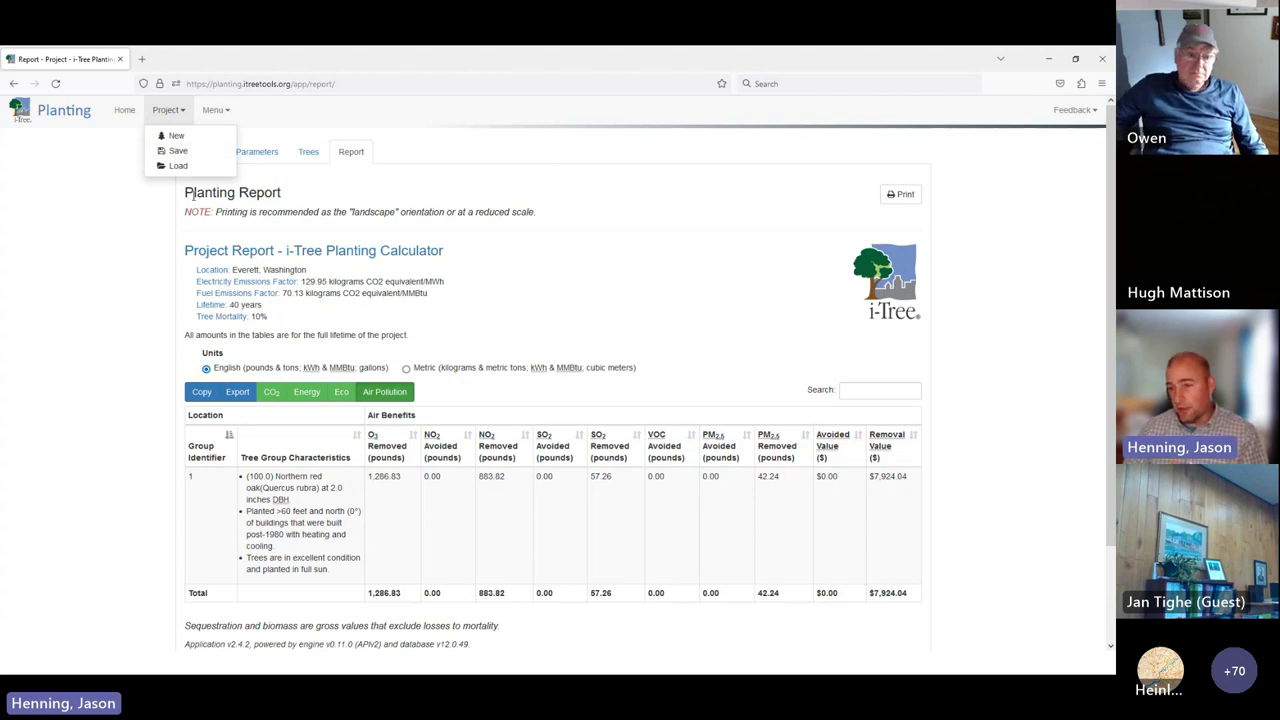
click(306, 203)
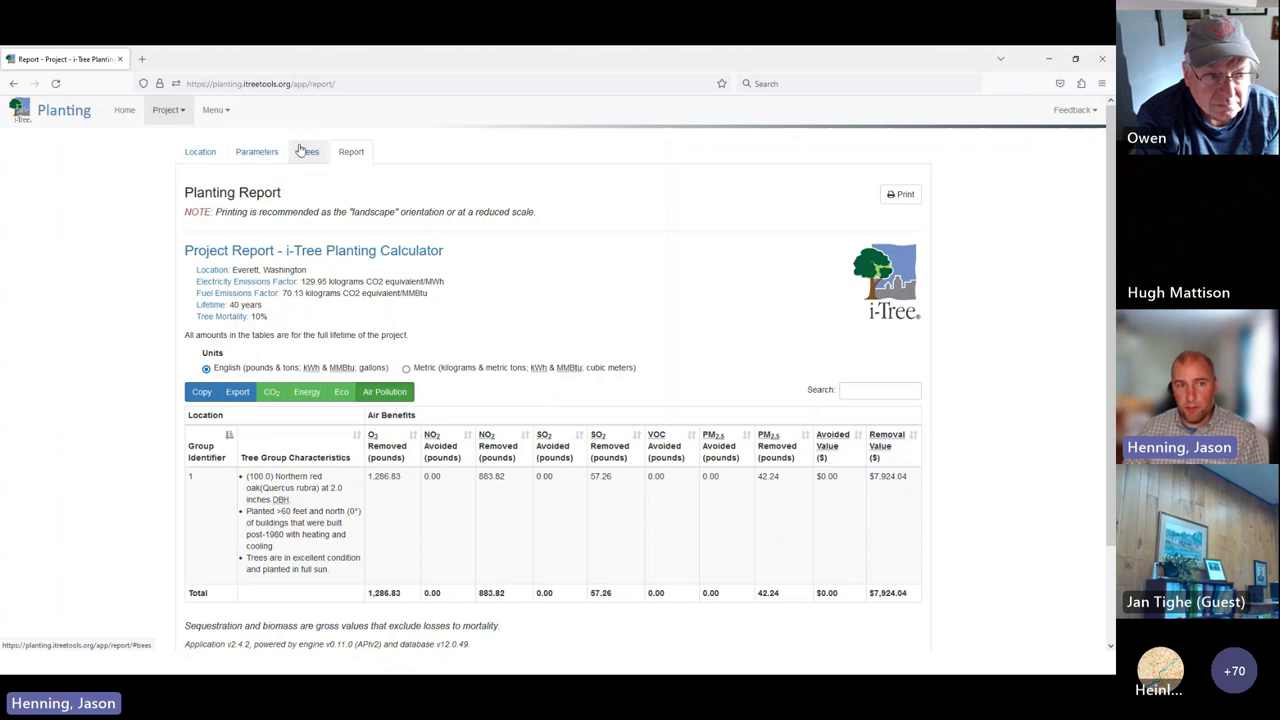
click(309, 154)
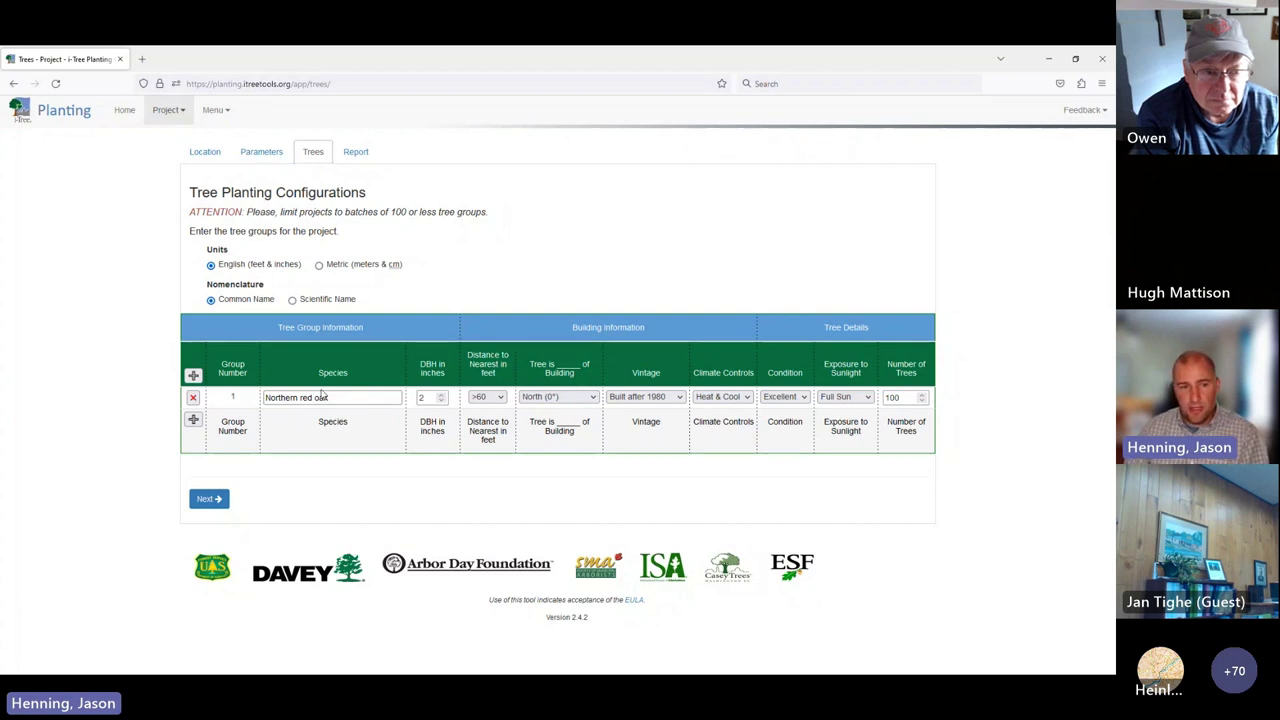
Change the first tree group's species from Northern red oak to Pacific dogwood
click(346, 397)
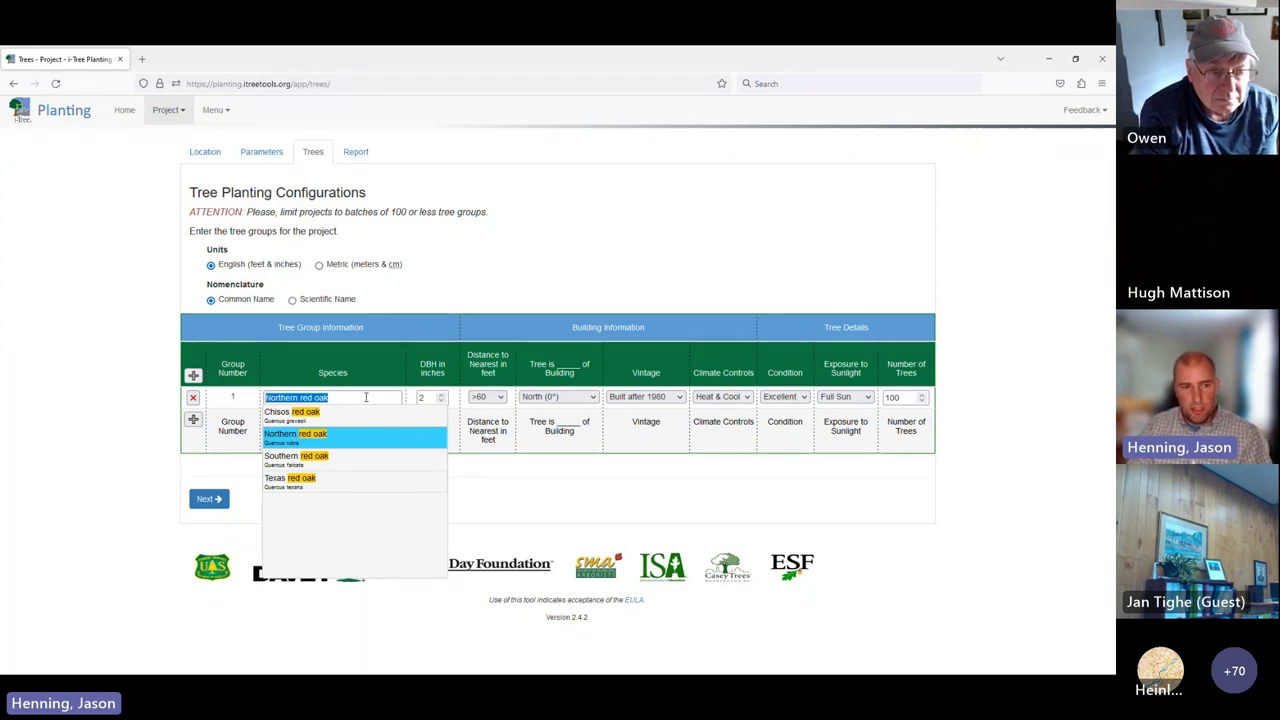
text(c)
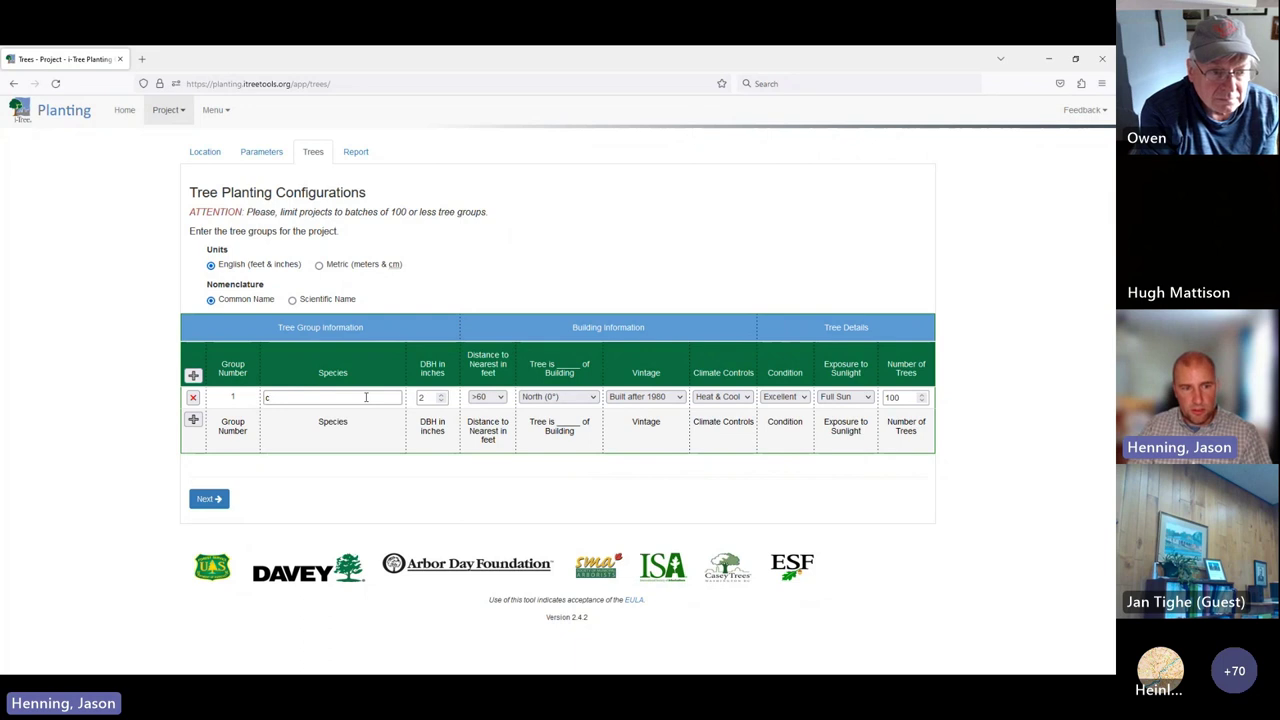
key(BackSpace)
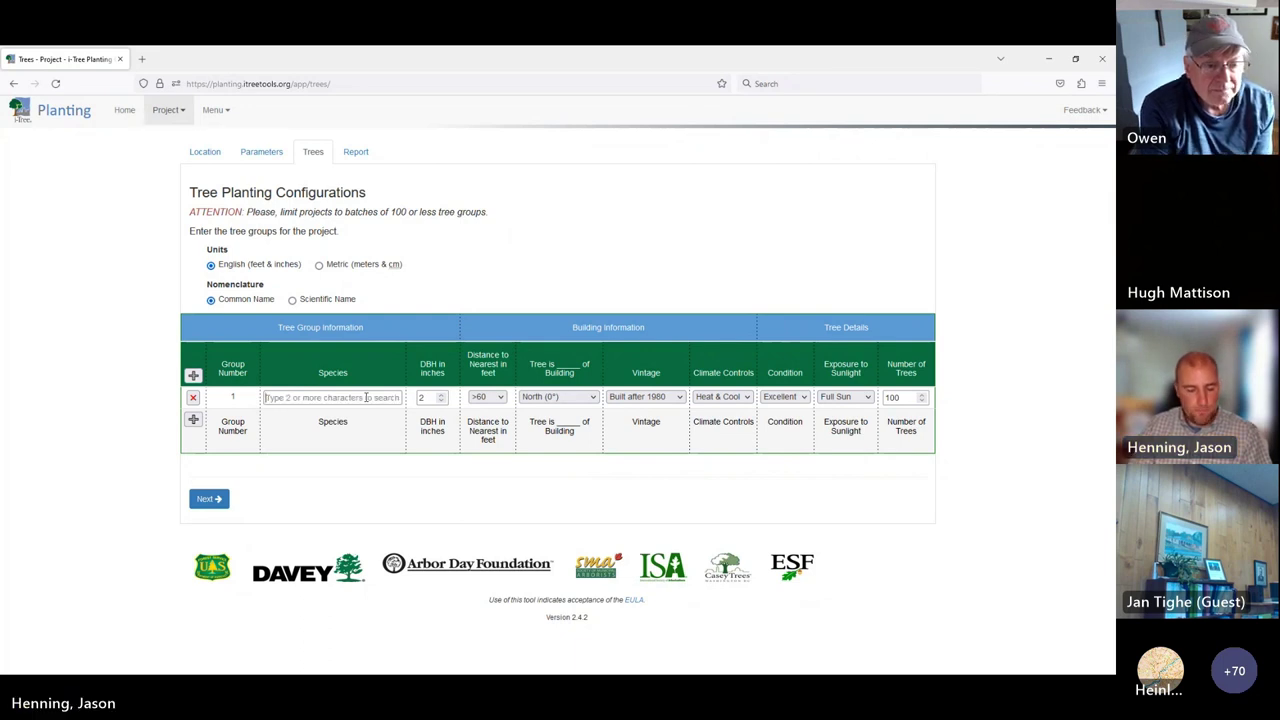
text(do)
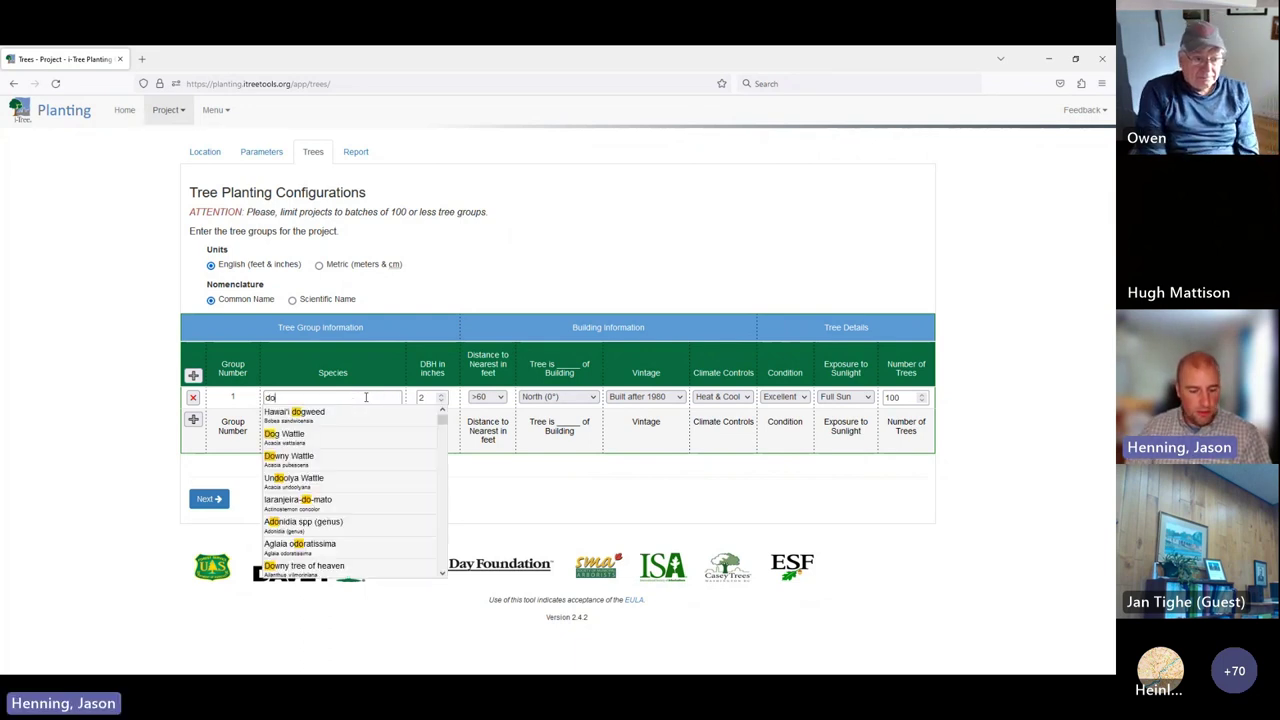
text(gwoo)
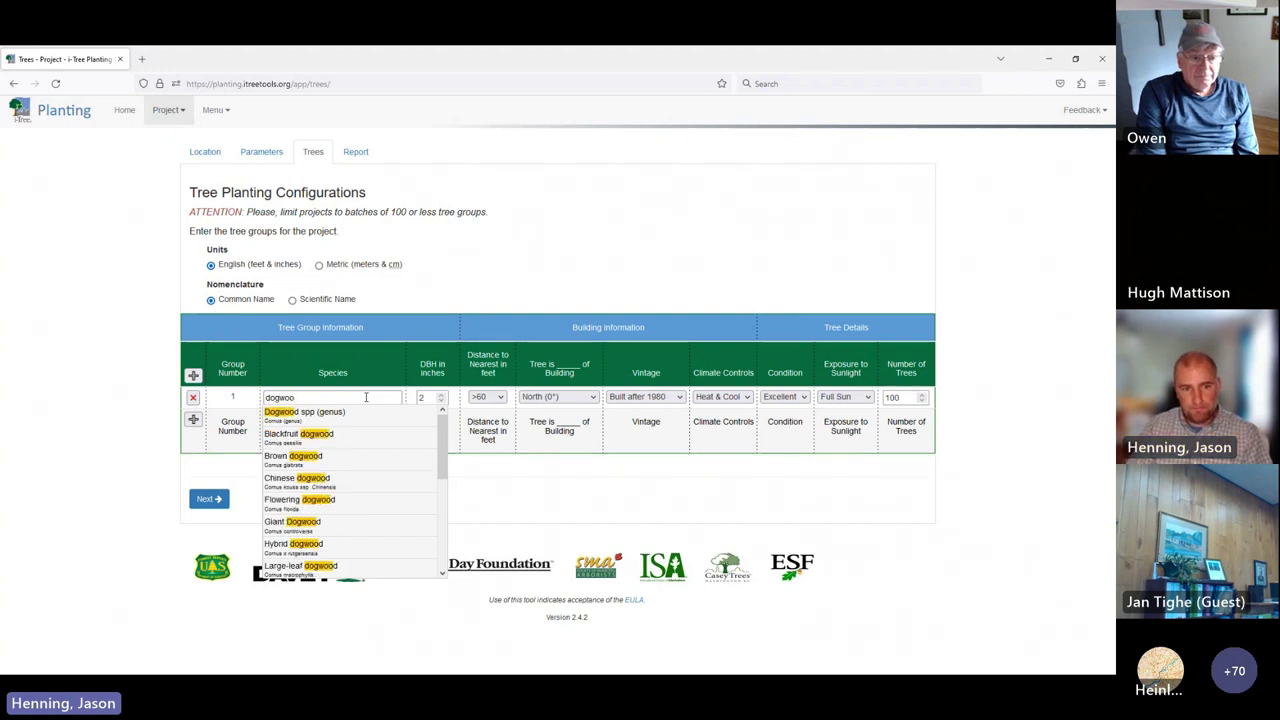
text(d)
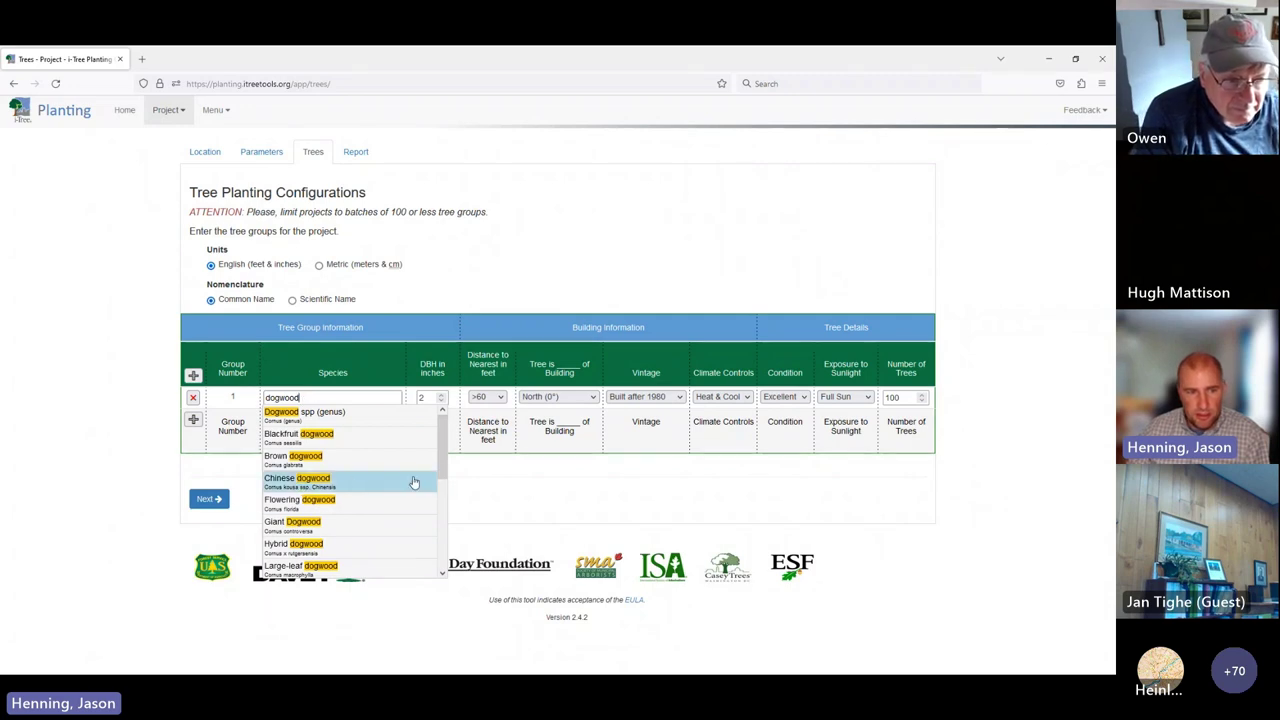
scroll(436, 478, down, 1)
scroll(436, 478, down, 1)
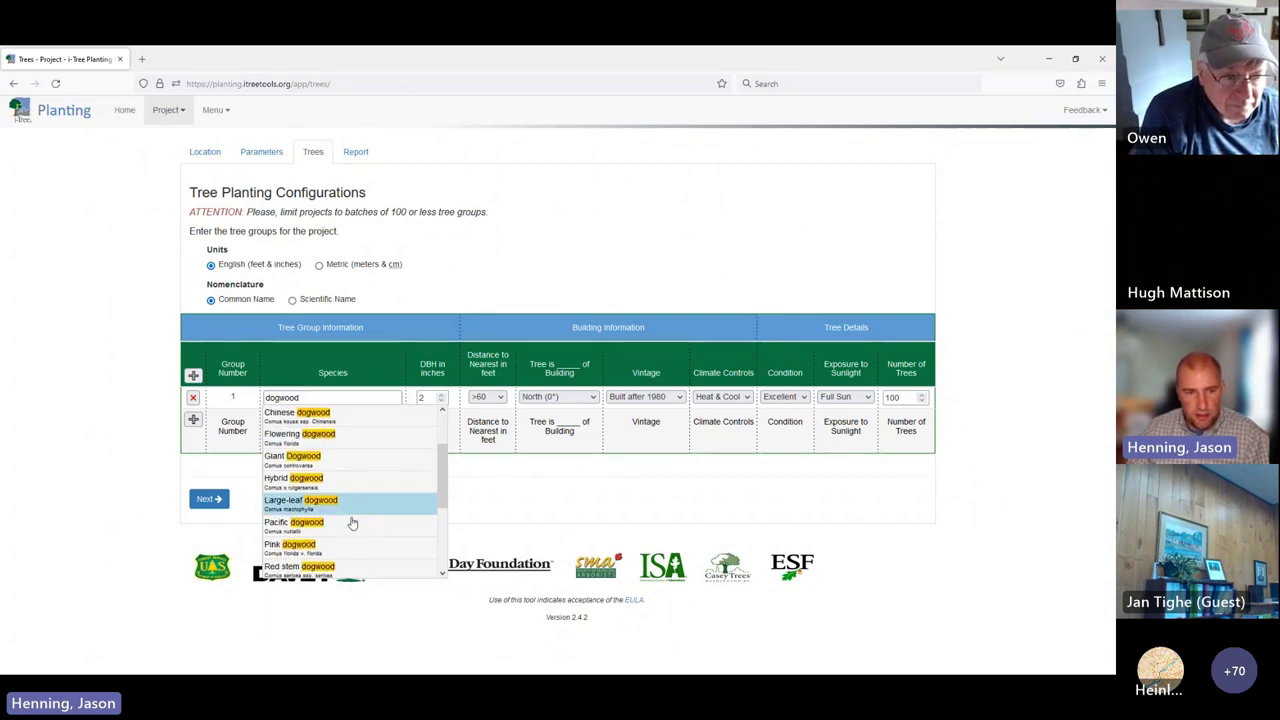
click(325, 522)
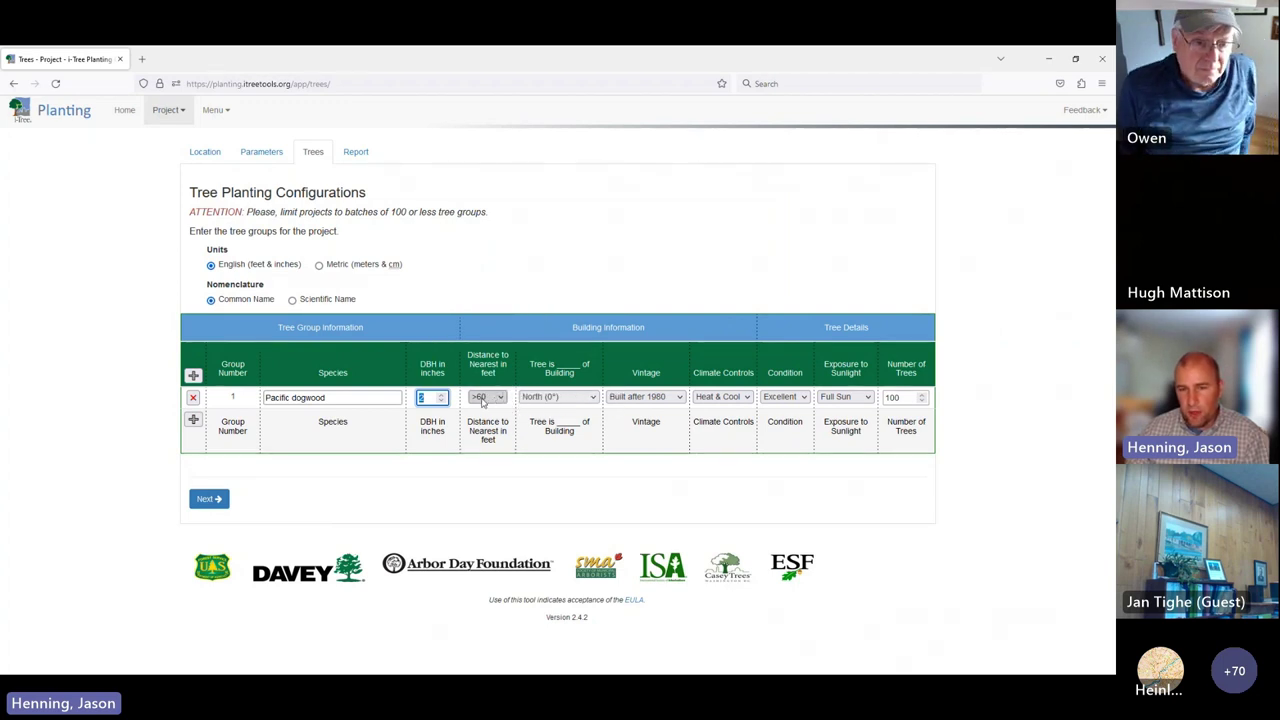
Set the Pacific dogwood group's number of trees to 50
click(893, 398)
double_click(893, 398)
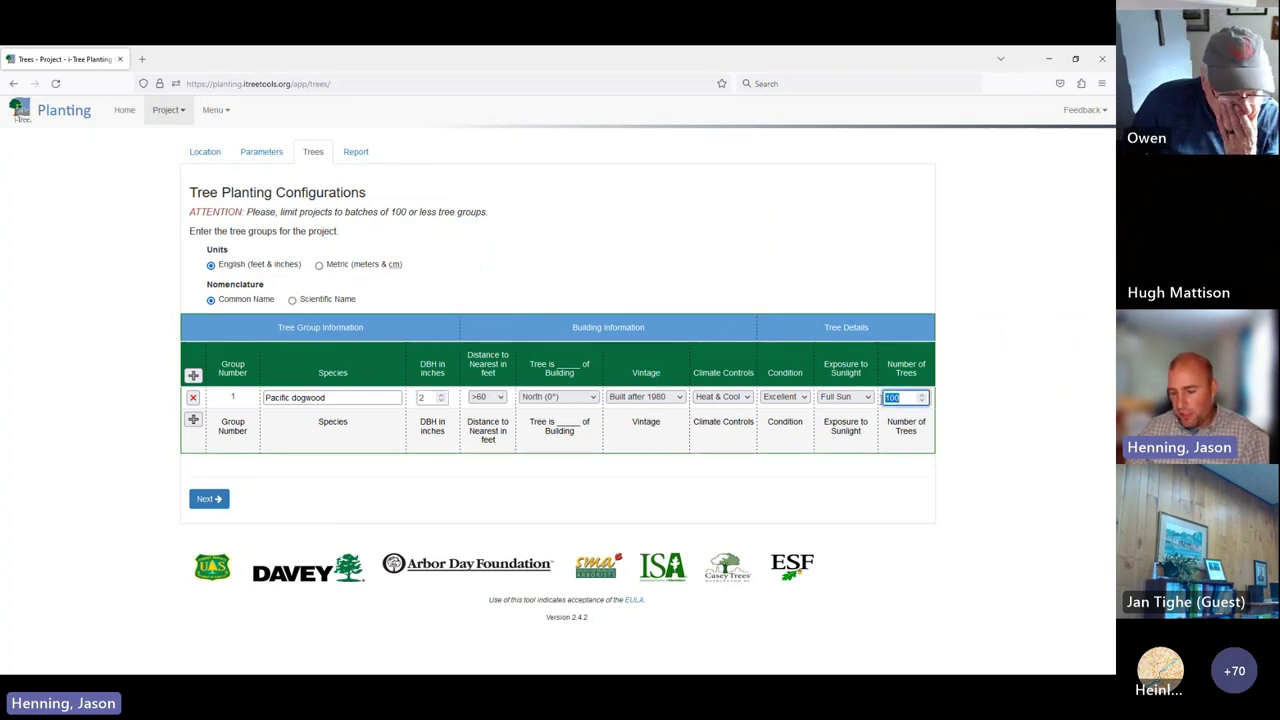
text(50)
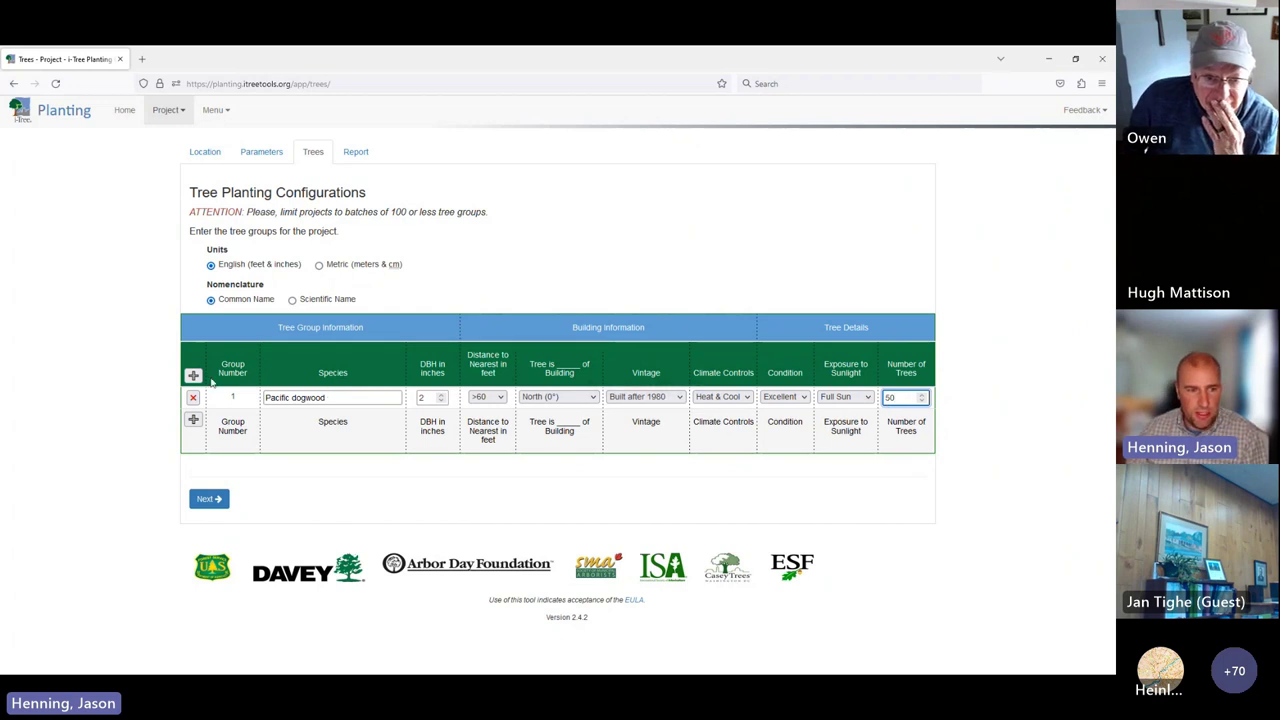
Add a second tree group of 50 Paper birch trees with a DBH of 2 inches
click(193, 419)
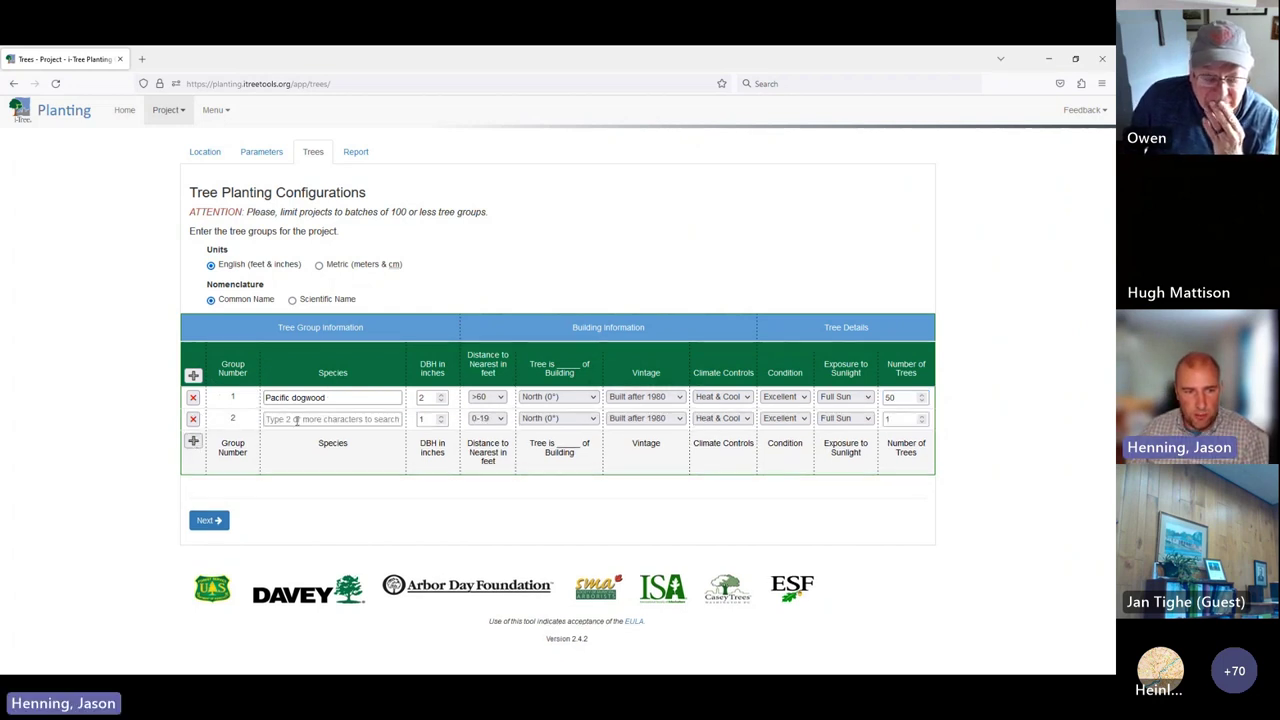
text(paper)
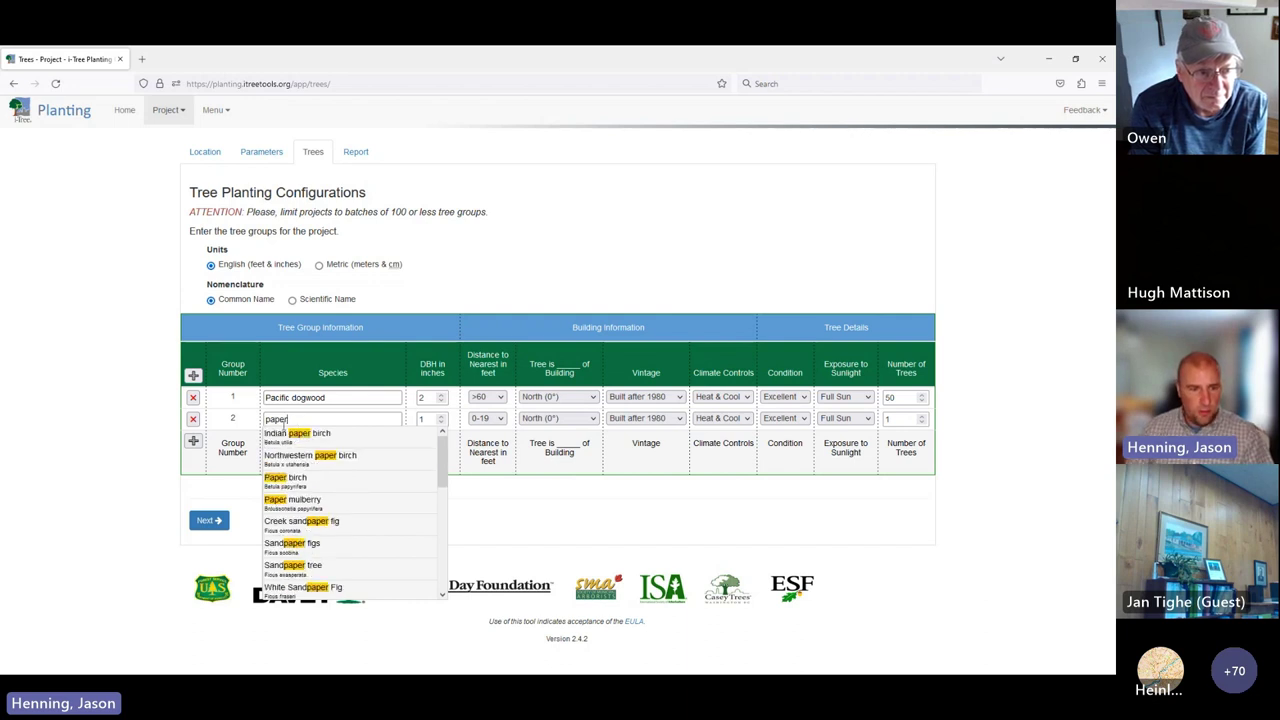
click(289, 482)
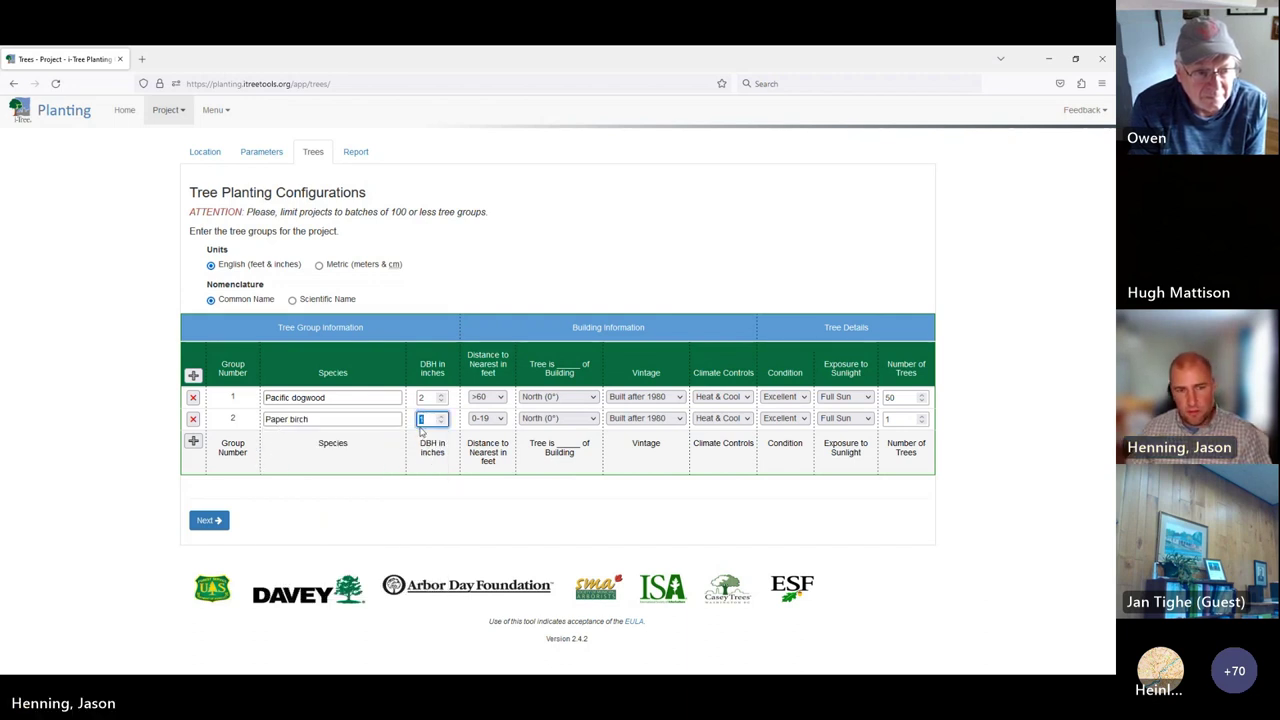
text(2)
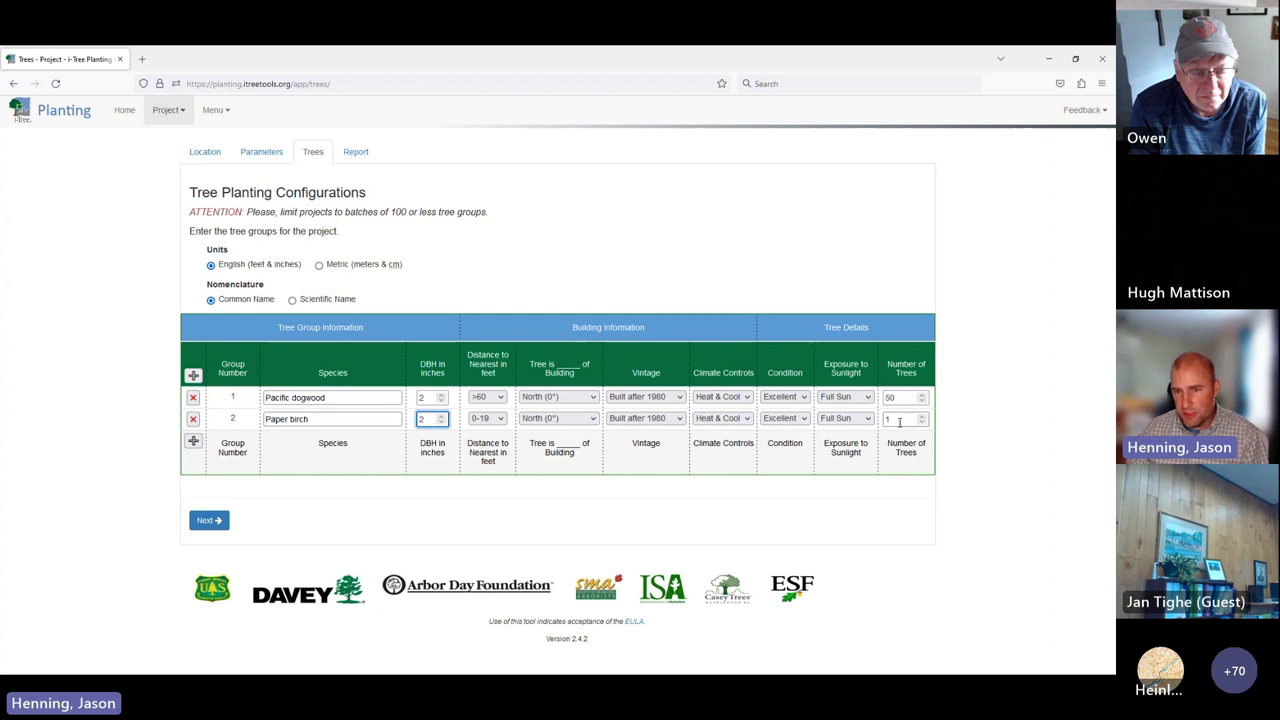
click(899, 422)
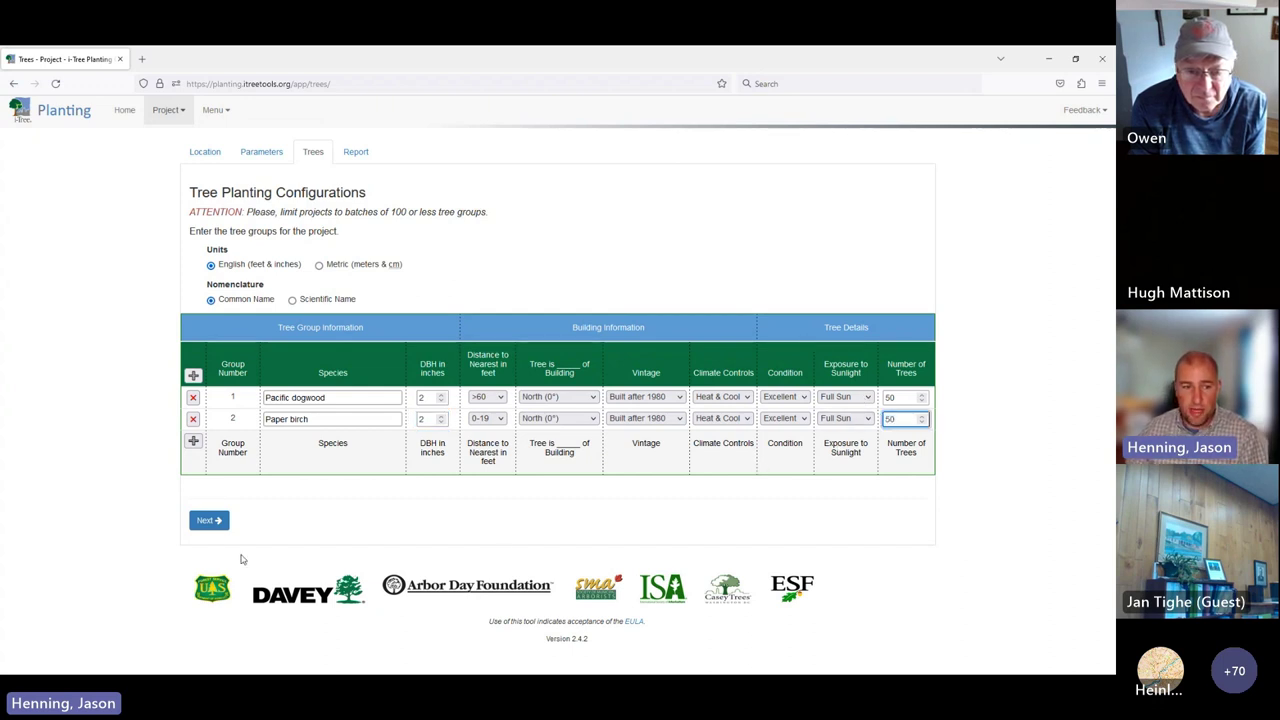
Generate the report for the dogwood and birch groups, and switch to the slides to reveal the Commercial planting row
click(212, 521)
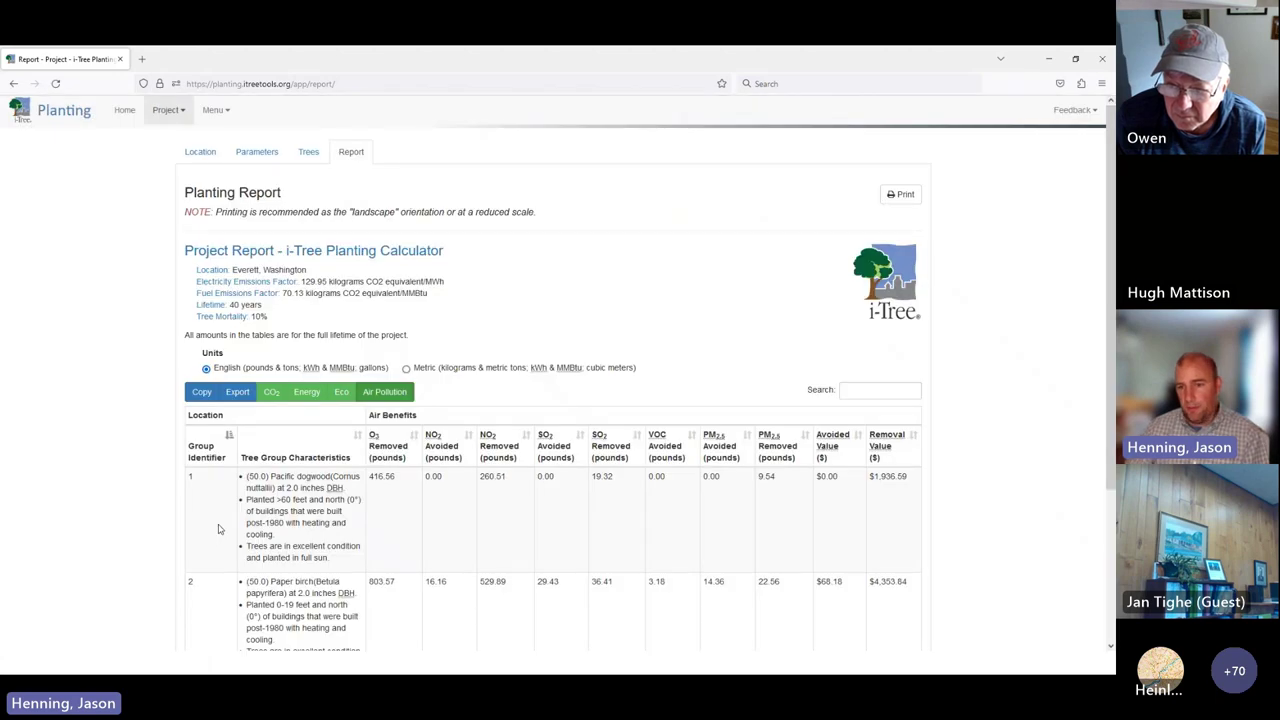
scroll(274, 510, down, 2)
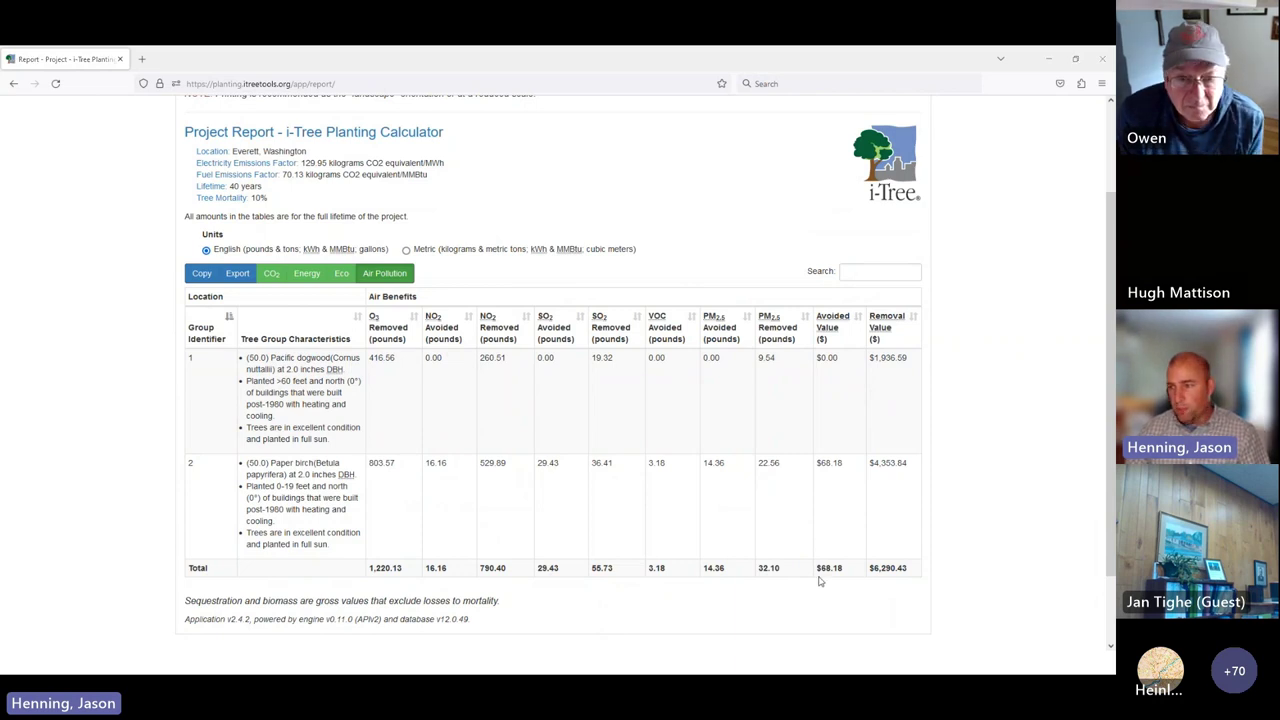
key(alt+Tab)
key(Right)
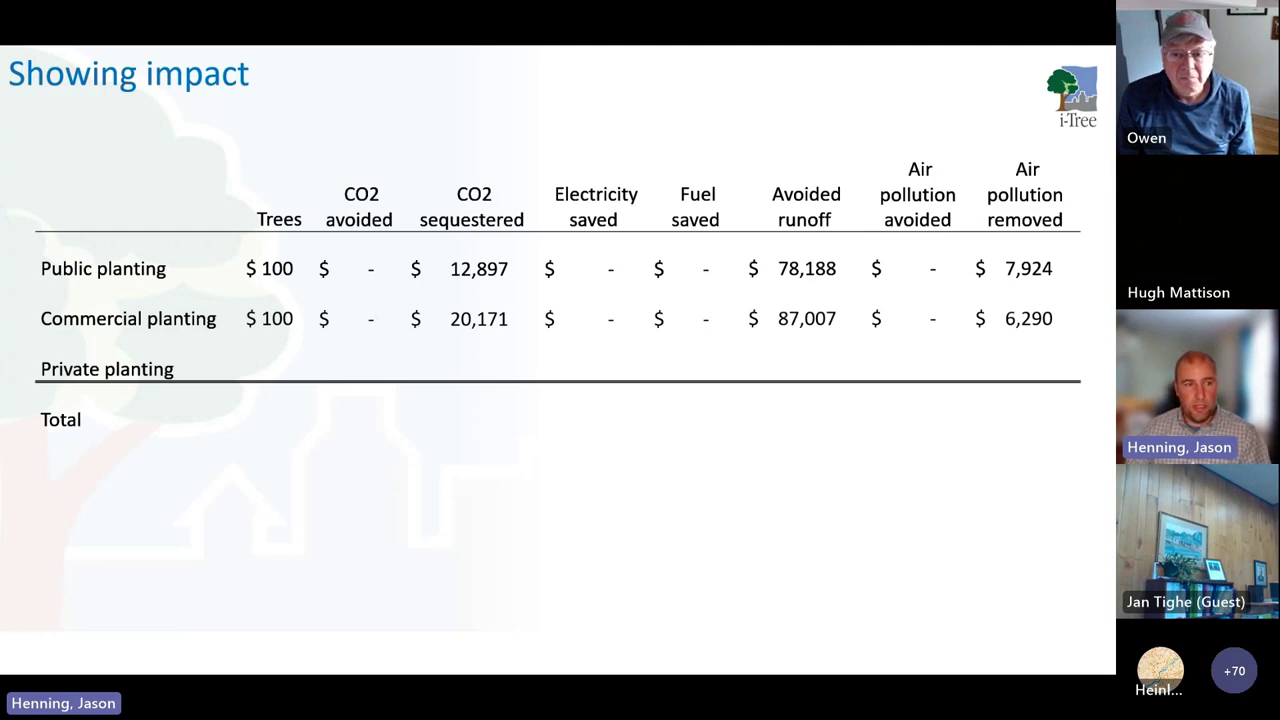
Return to i-Tree Planting from the slides and open the dogwood and birch tree groups for editing
key(alt+Tab)
scroll(305, 343, up, 2)
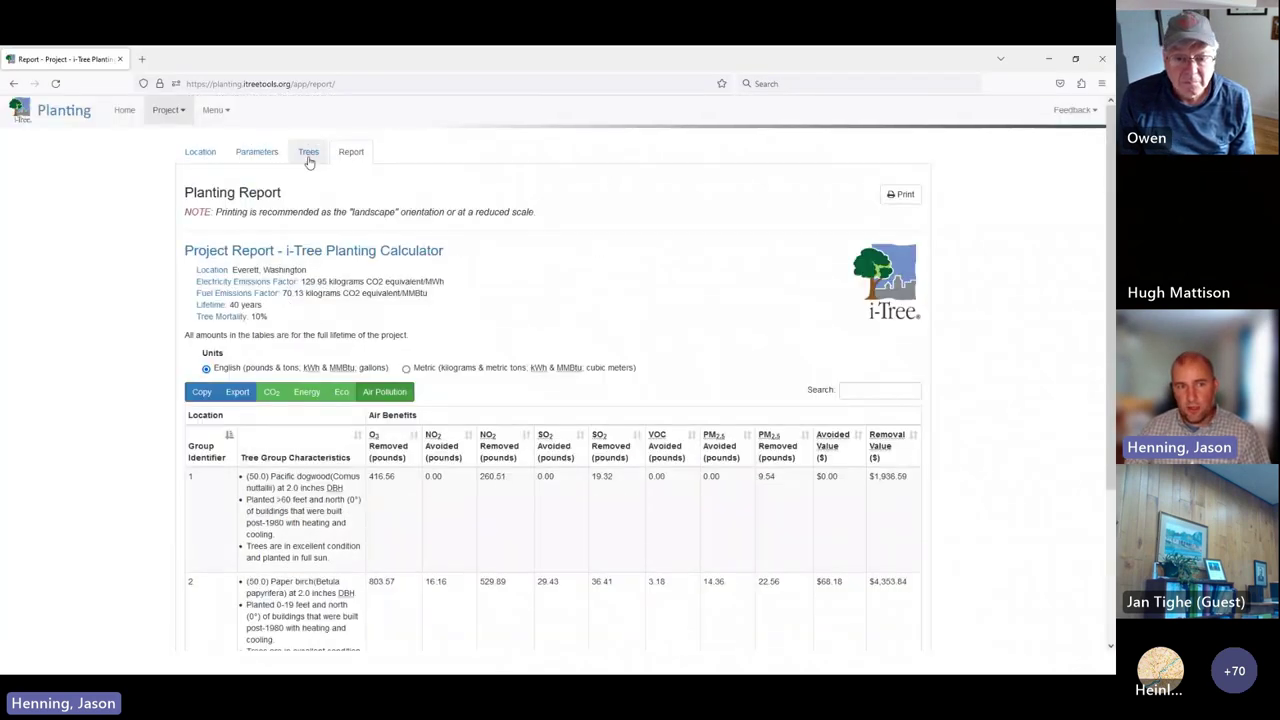
click(310, 152)
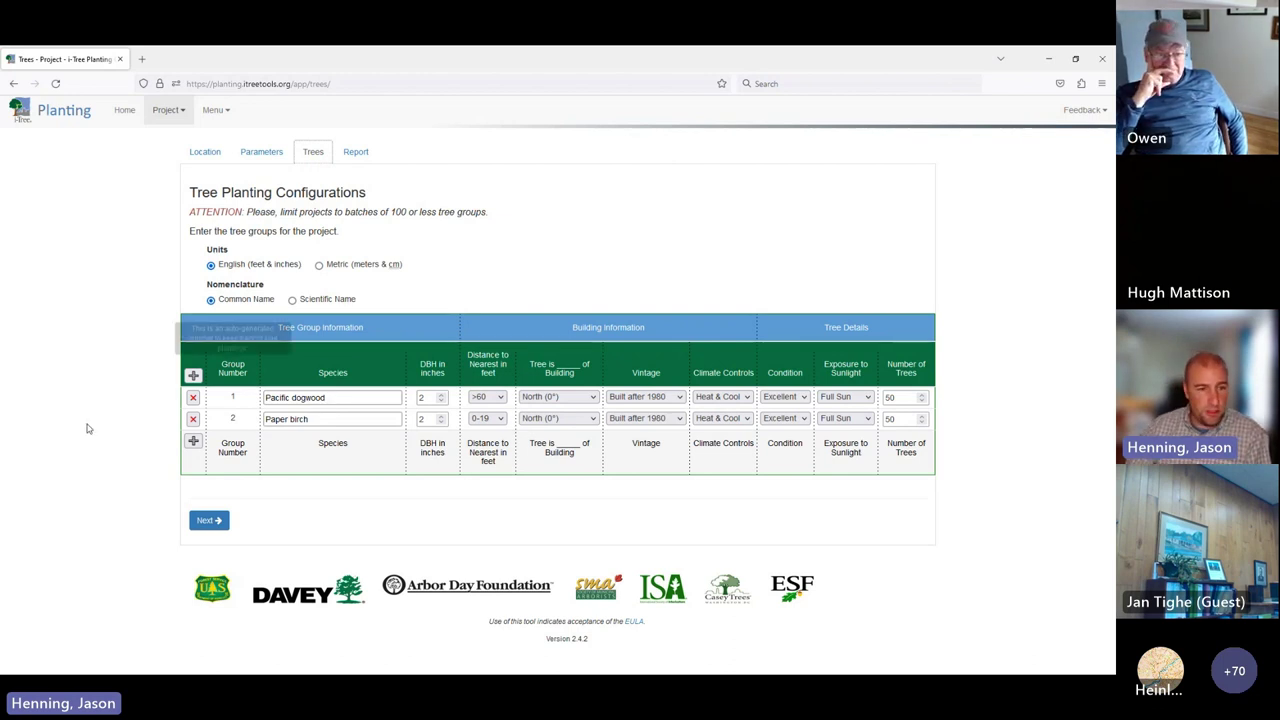
Place the Pacific dogwood group 20-39 feet from the nearest building, on its Northwest (315°) side
click(309, 397)
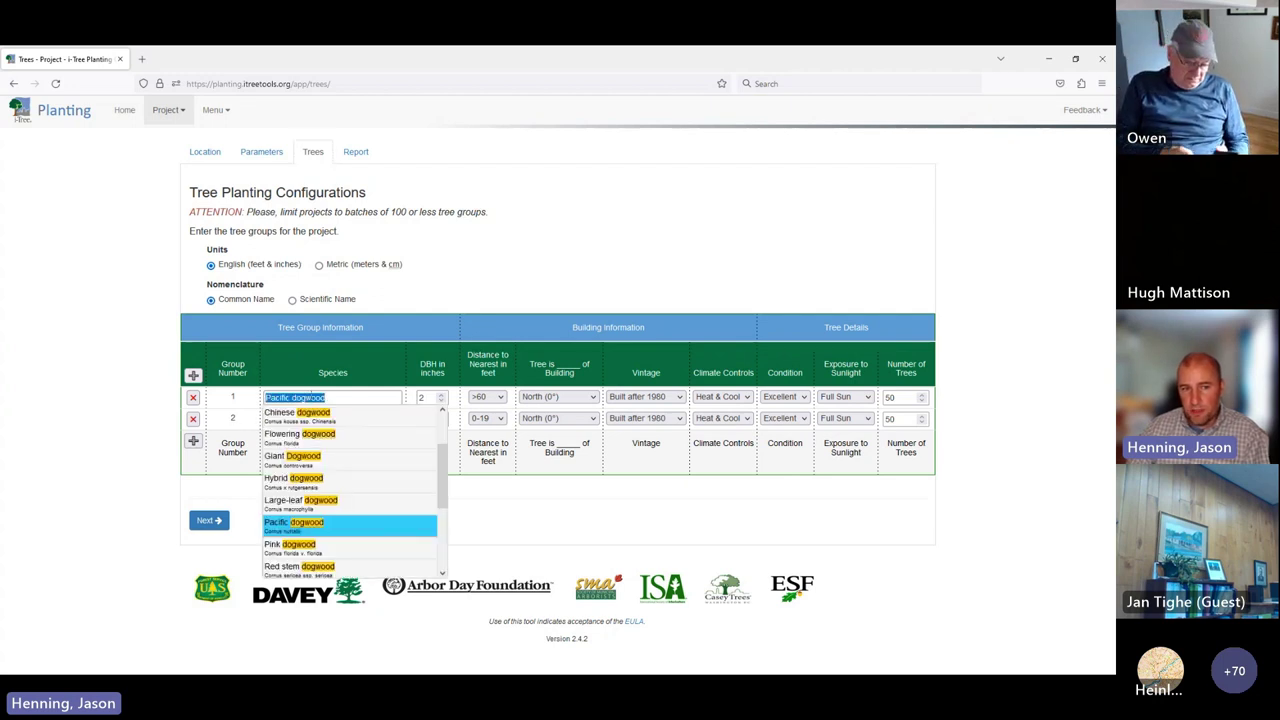
click(338, 396)
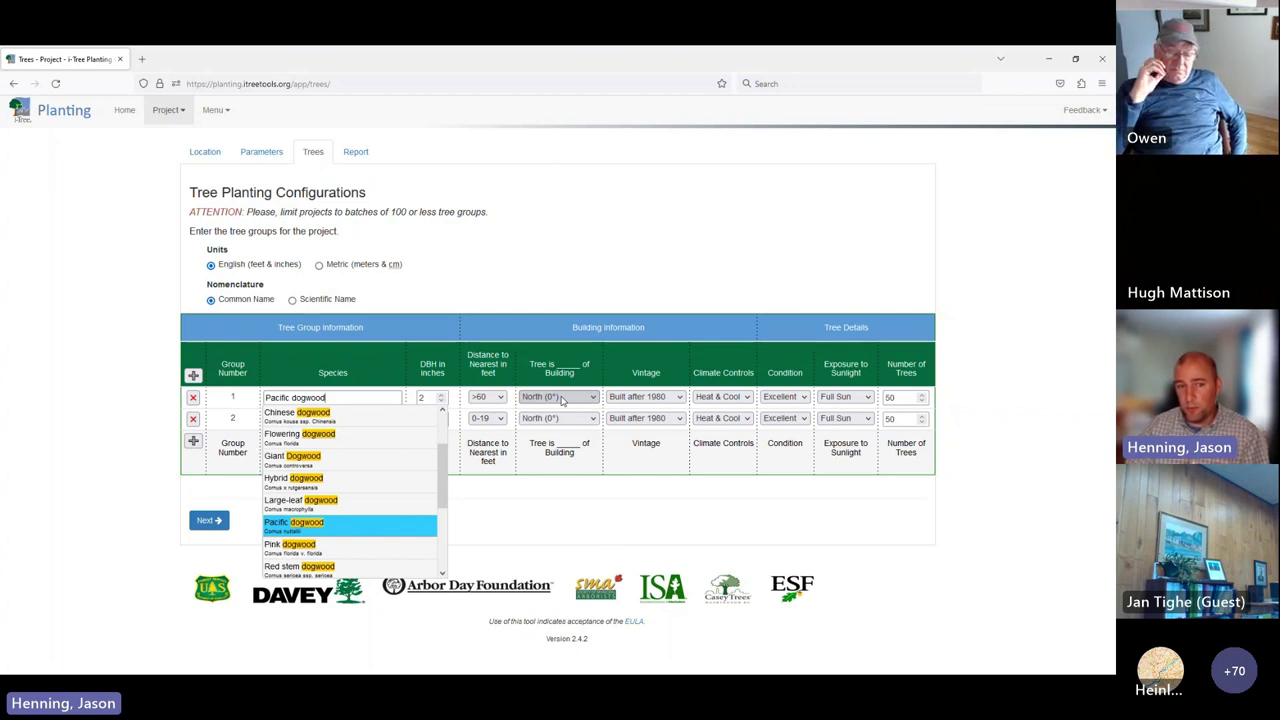
click(487, 397)
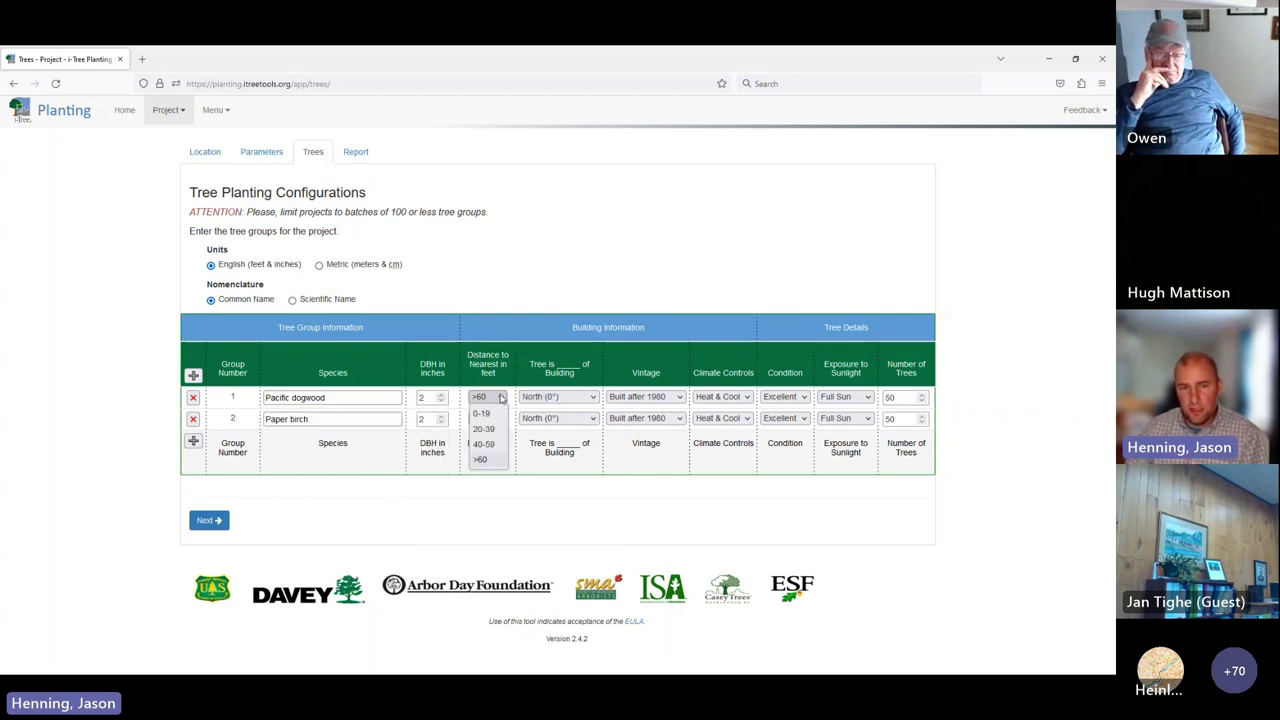
click(484, 429)
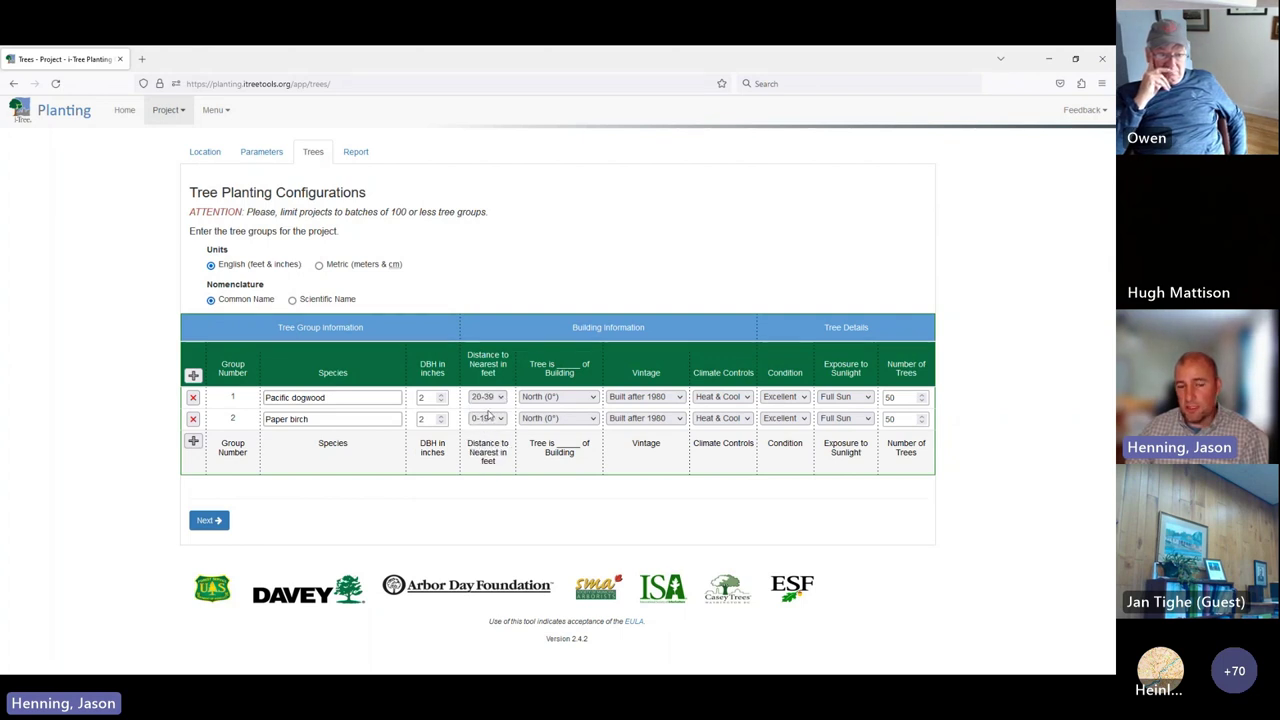
click(537, 397)
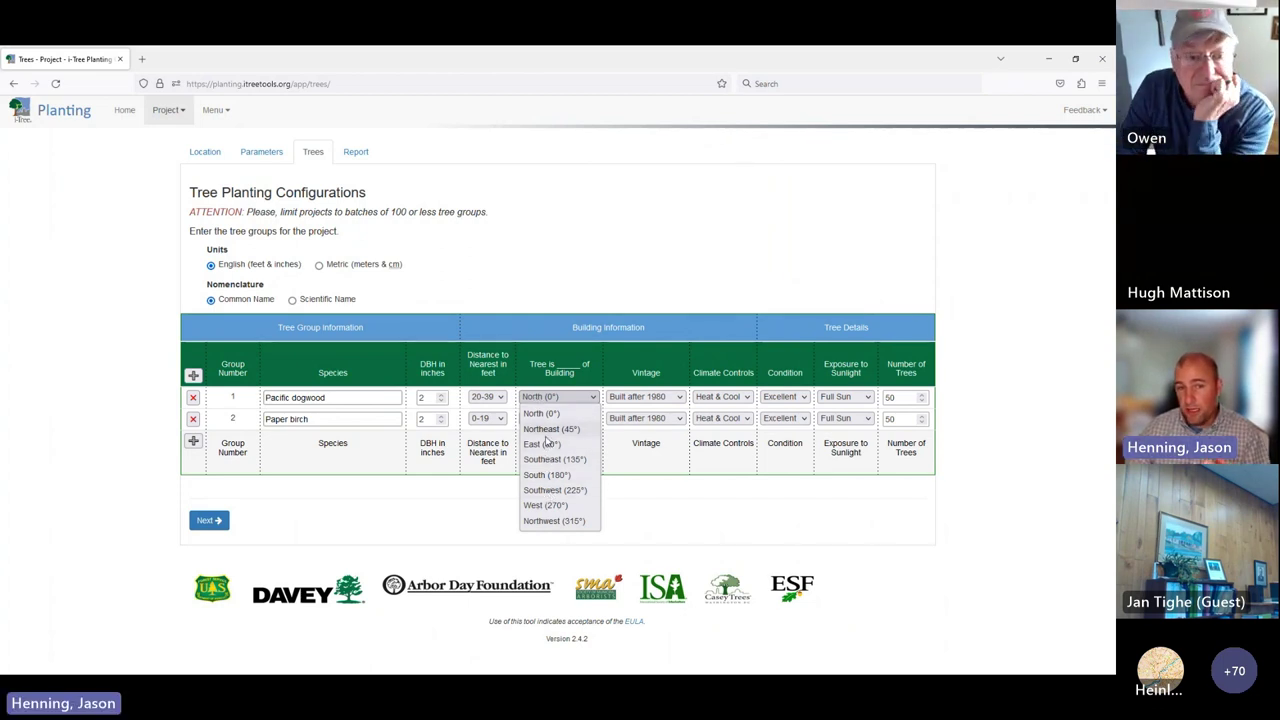
click(548, 521)
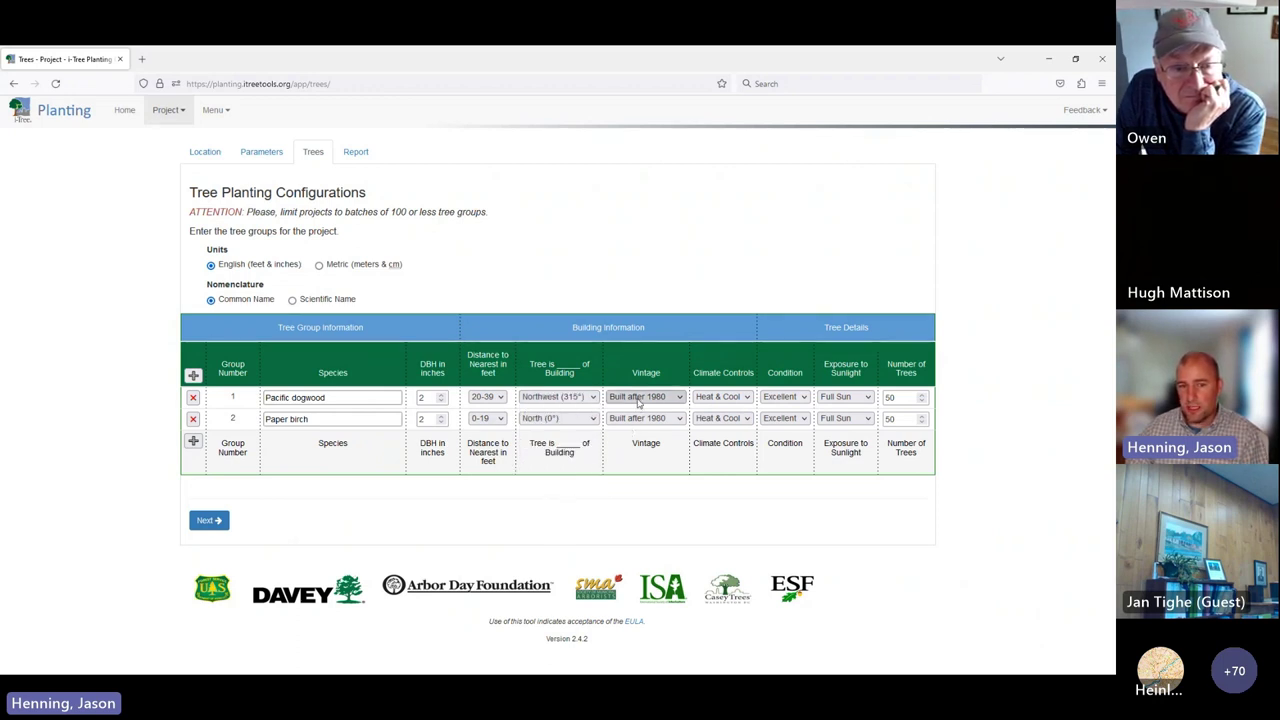
Set the Pacific dogwood group's building vintage to Built 1950 - 1980 and its number of trees to 25
click(639, 400)
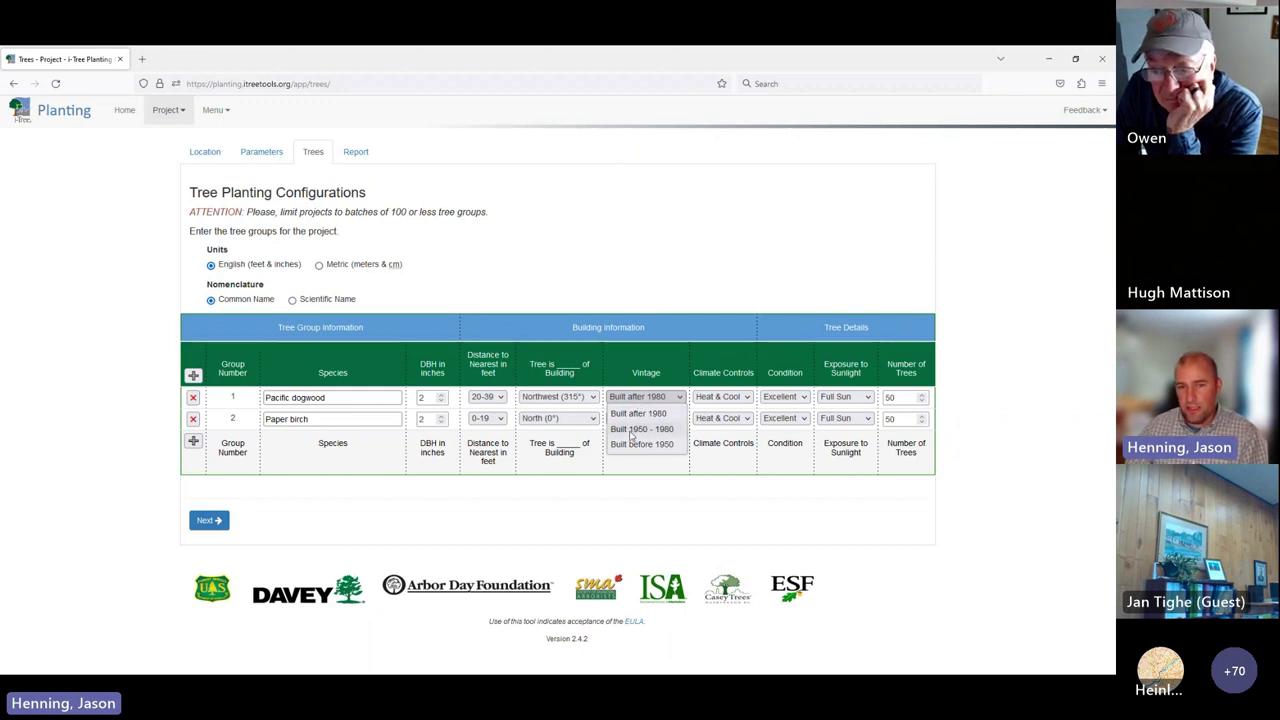
click(635, 429)
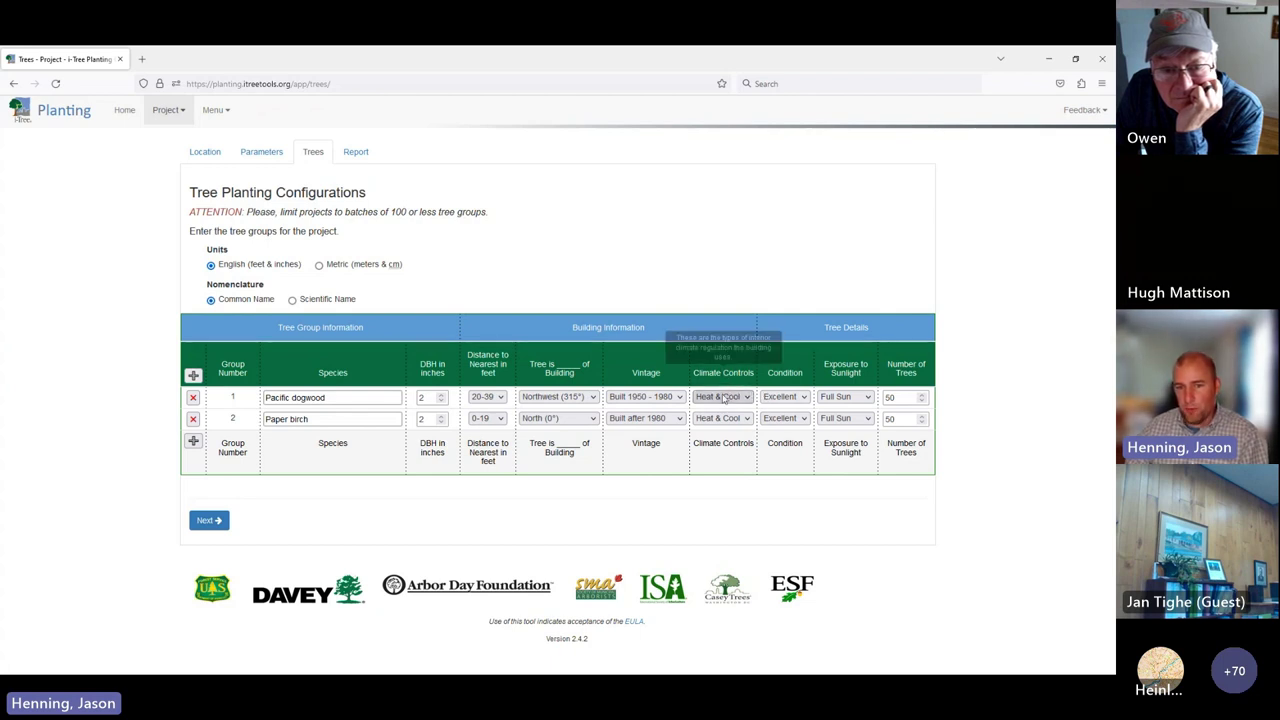
double_click(906, 393)
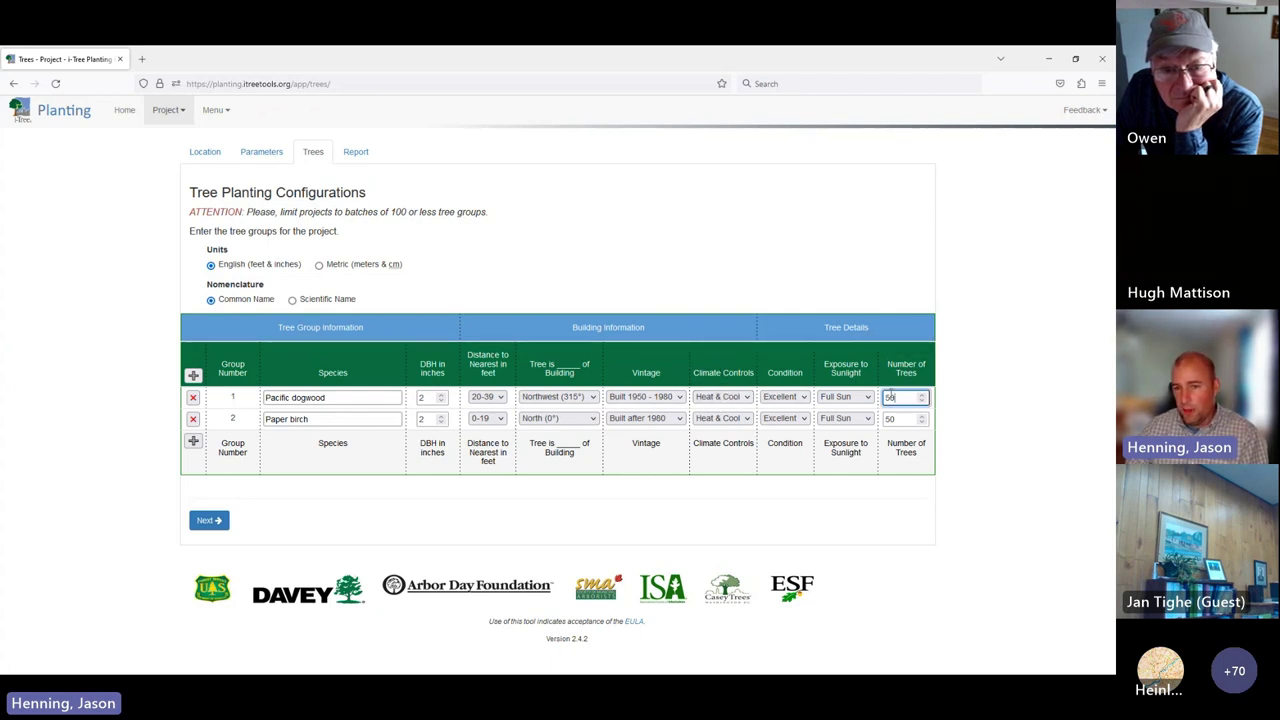
text(25)
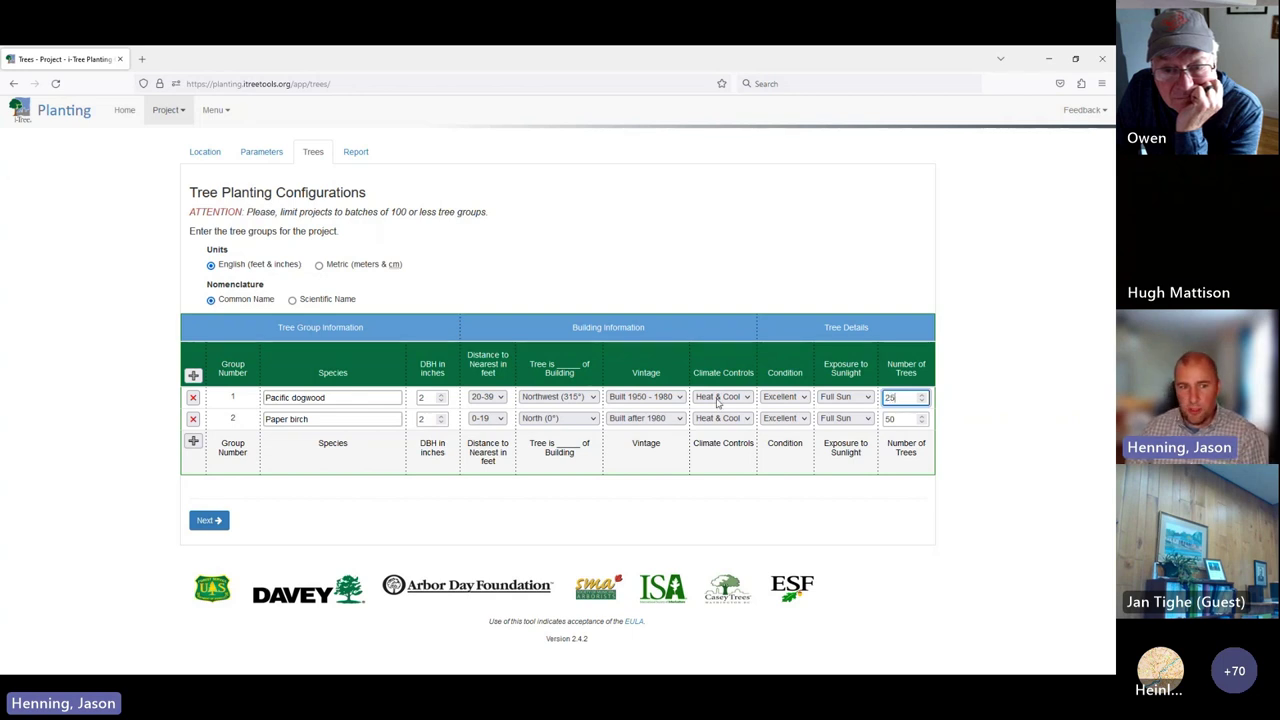
Set the Paper birch group's building information to 20-39 feet away, Northwest (315°), Built 1950 - 1980
click(481, 423)
click(486, 451)
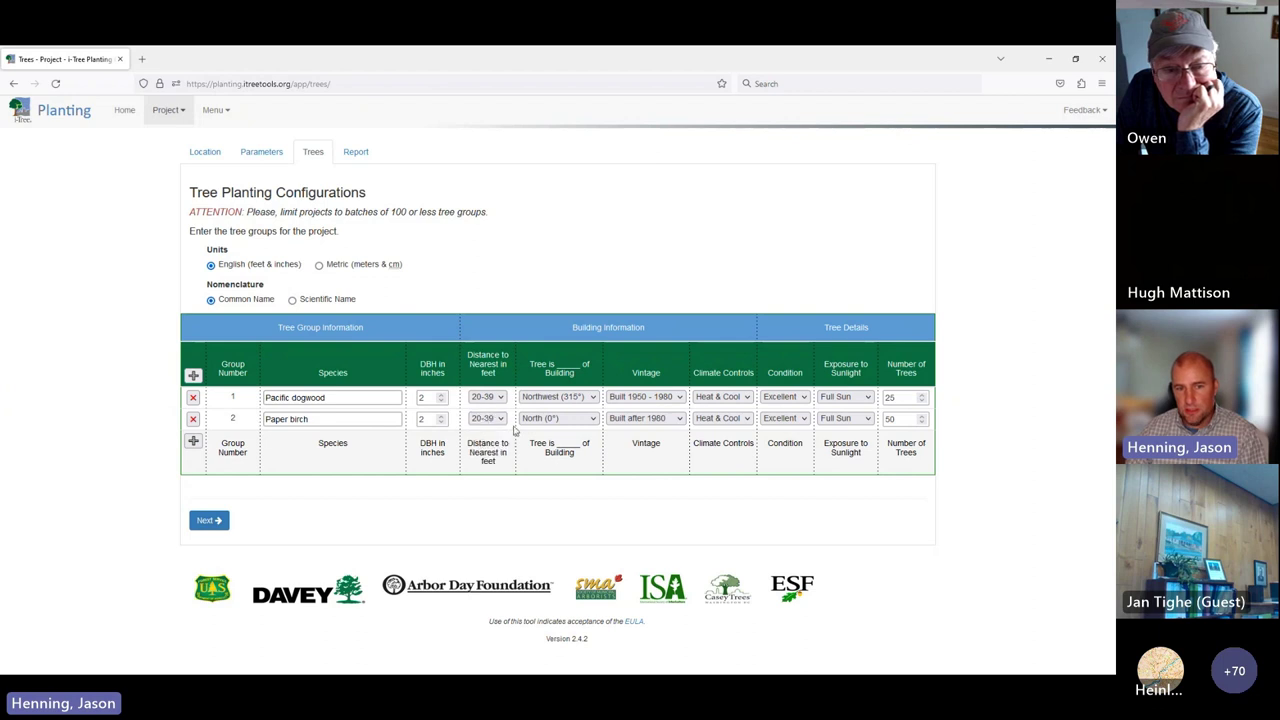
click(548, 418)
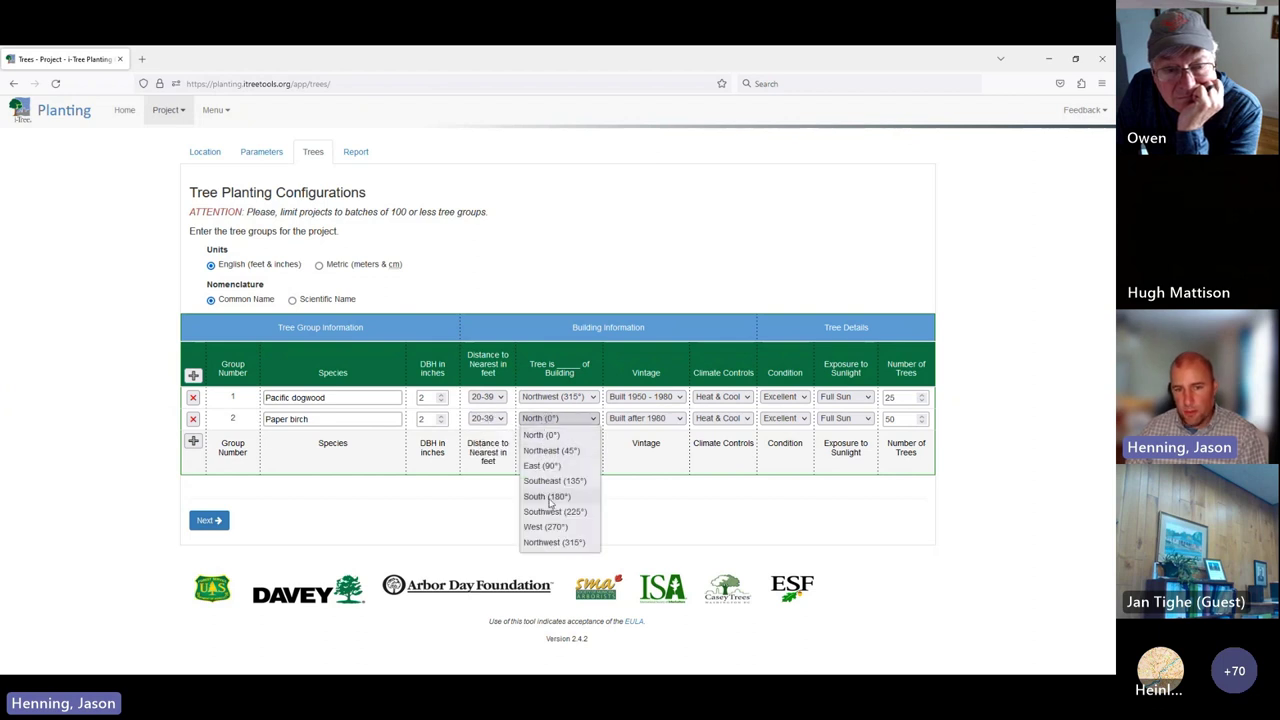
click(549, 541)
click(644, 418)
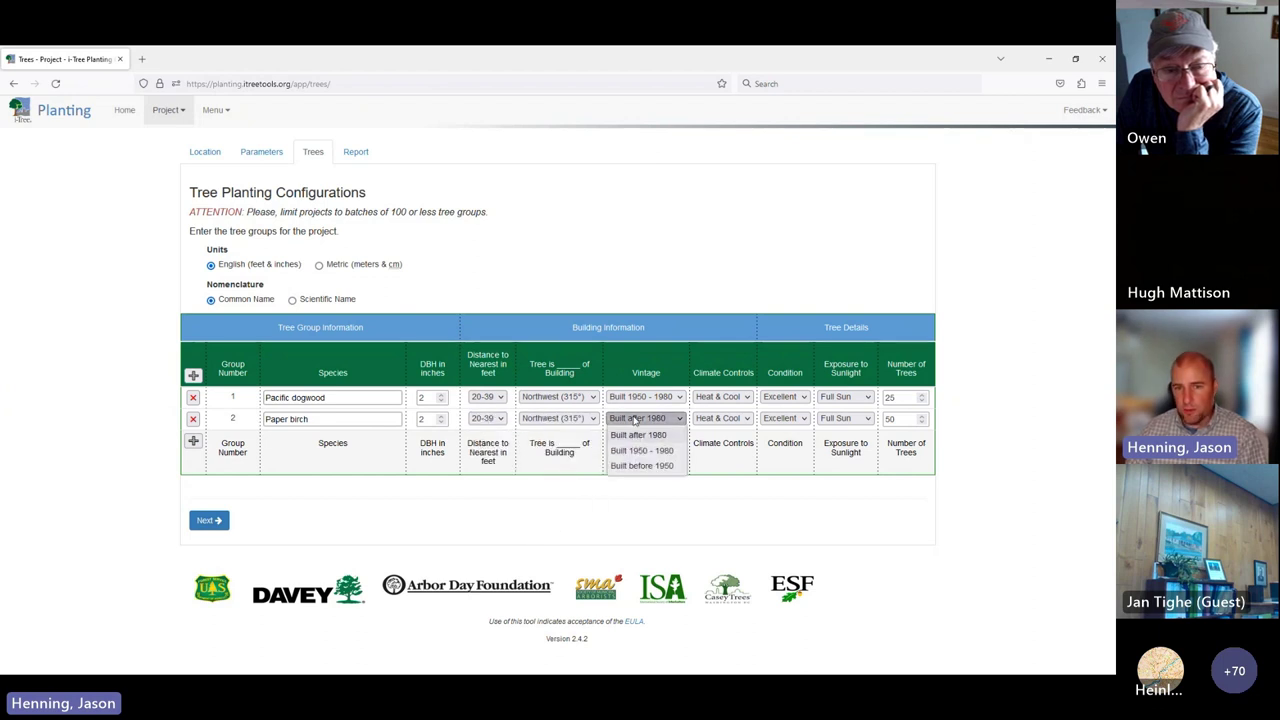
click(640, 450)
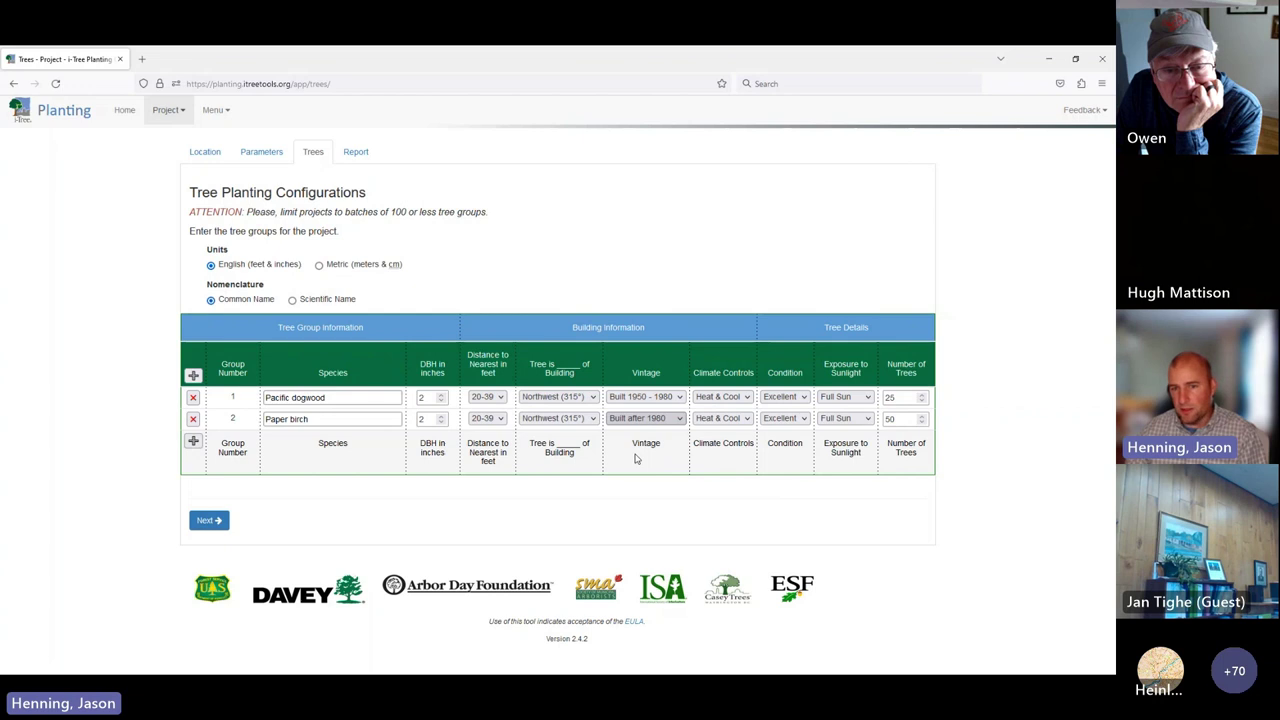
click(900, 419)
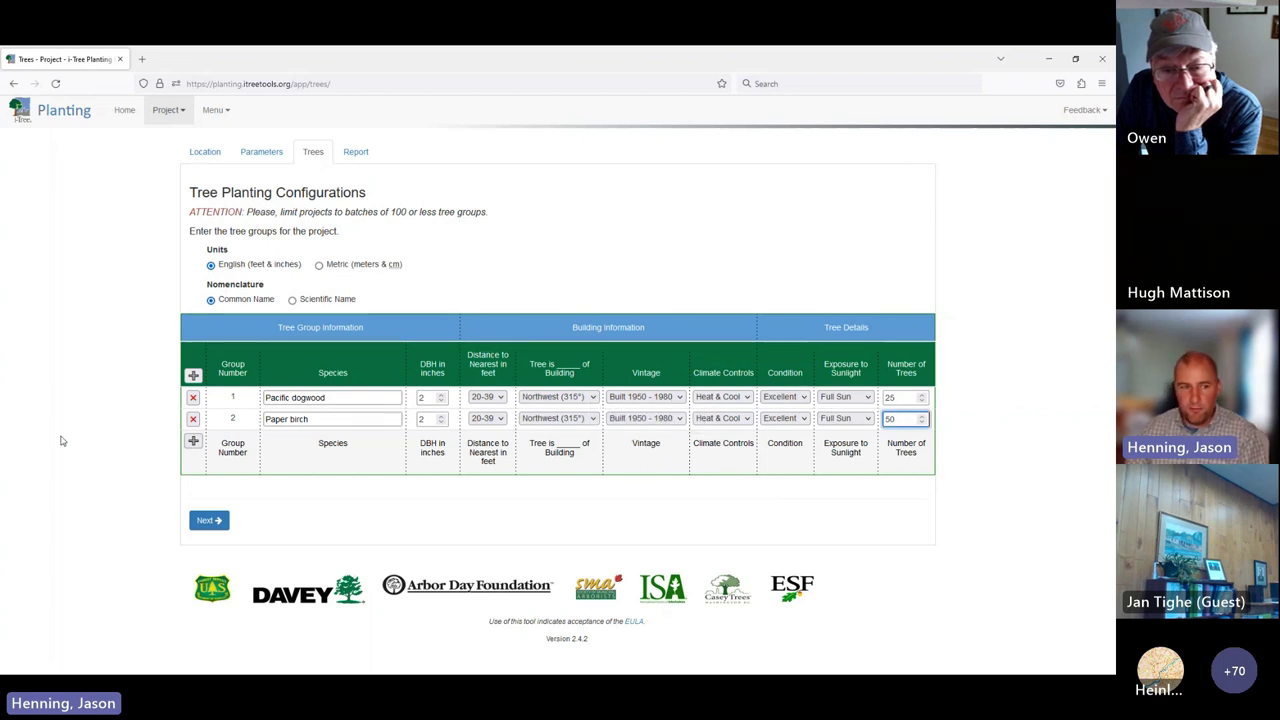
Add a third tree group with Northern red oak as the species and a DBH of 2 inches
click(194, 442)
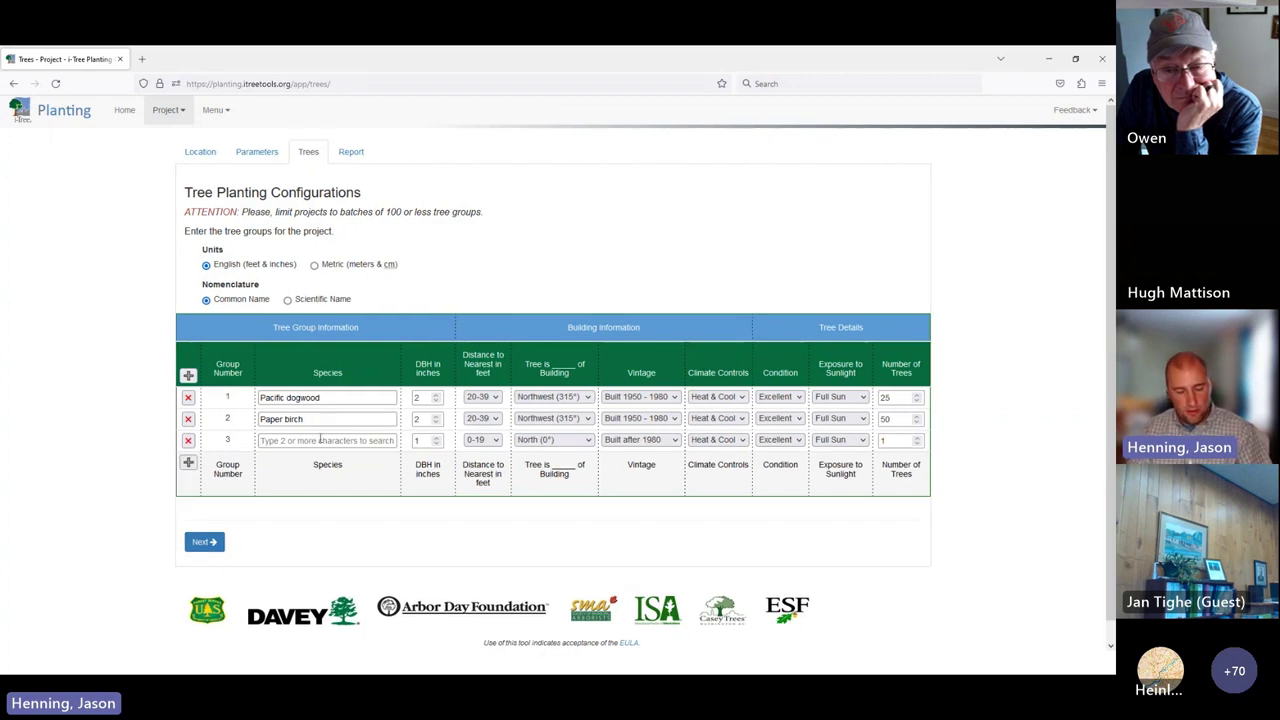
text(red oak)
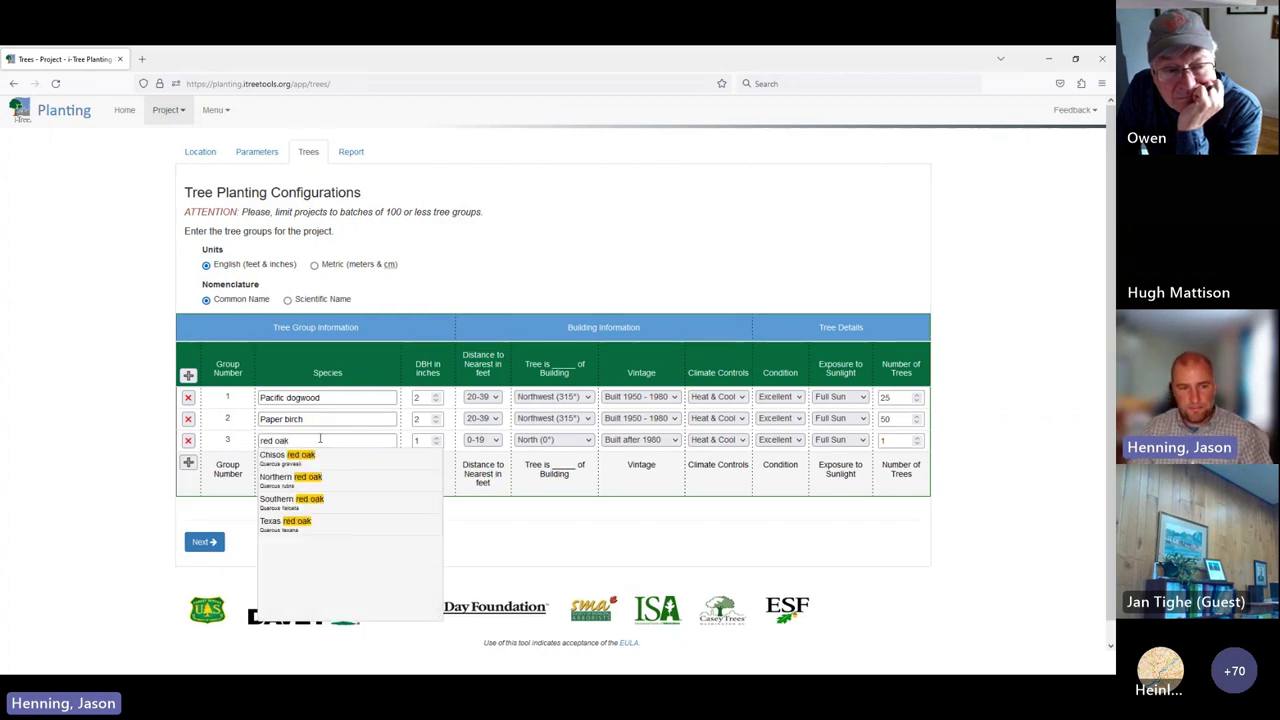
click(285, 478)
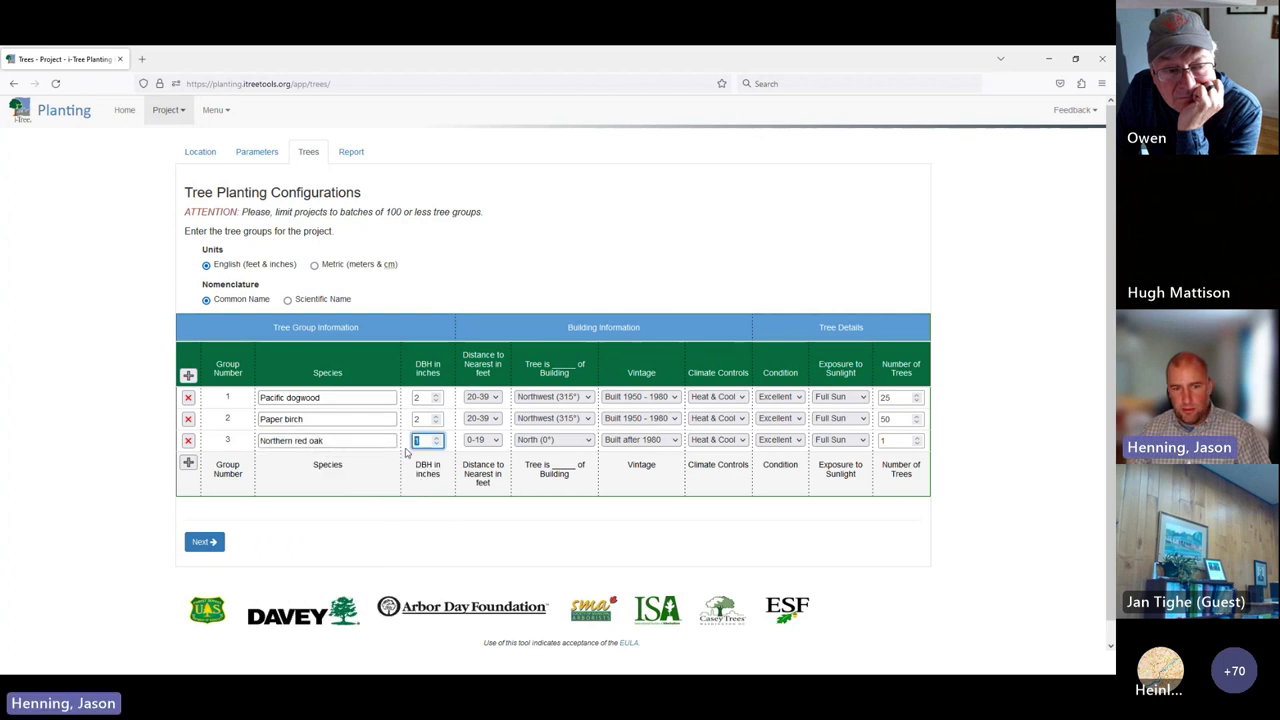
text(2)
Set the Northern red oak group's building information to 20-39 feet away, Northwest (315°), Built 1950 - 1980
click(482, 440)
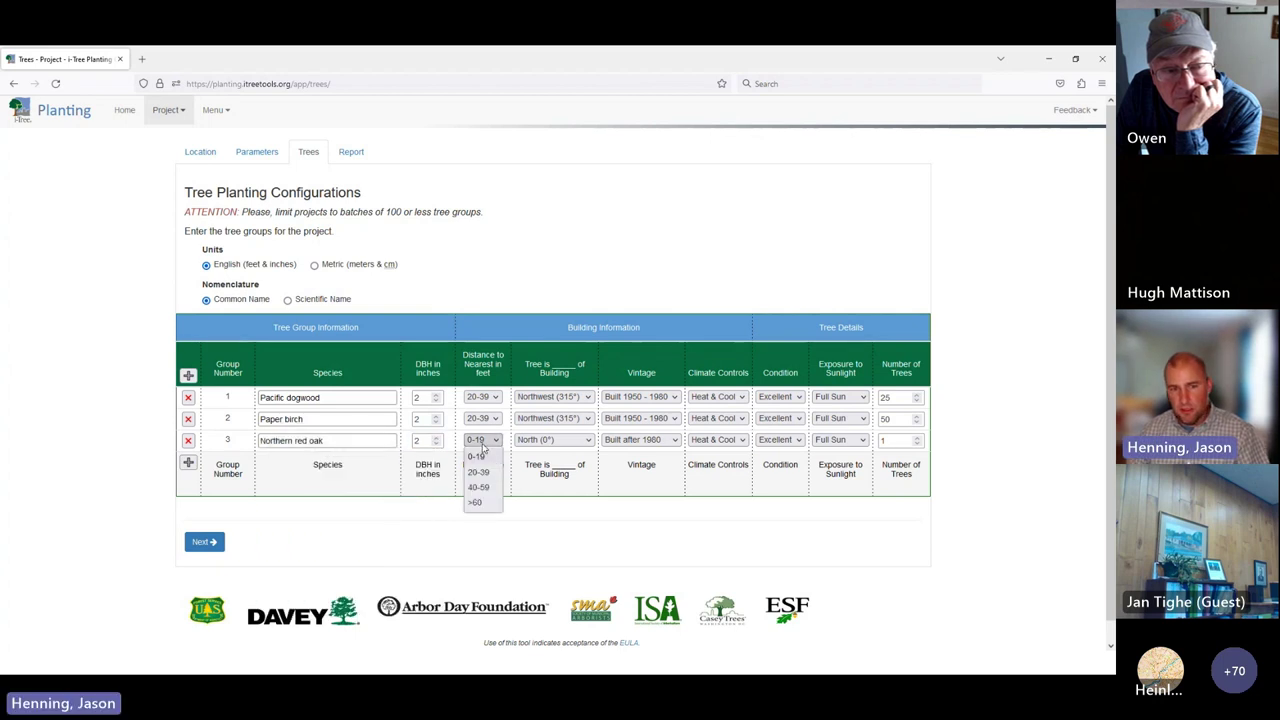
click(482, 452)
click(556, 441)
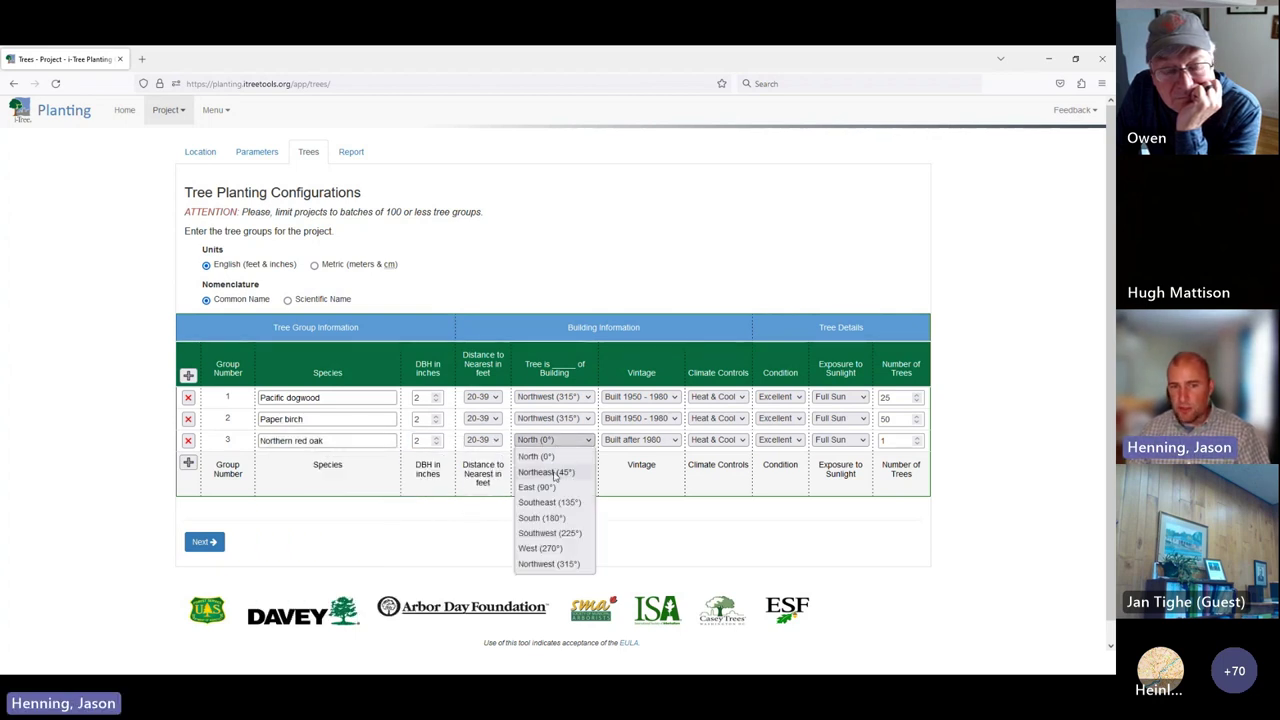
click(549, 564)
click(624, 444)
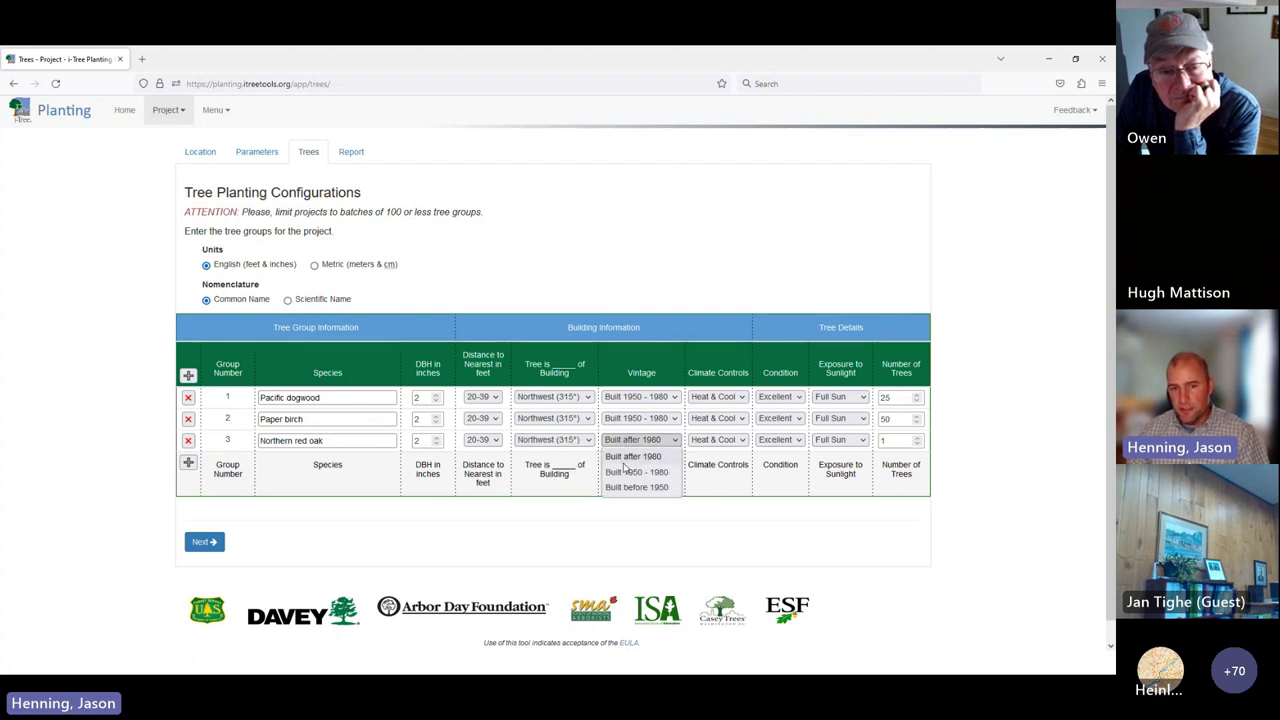
click(632, 460)
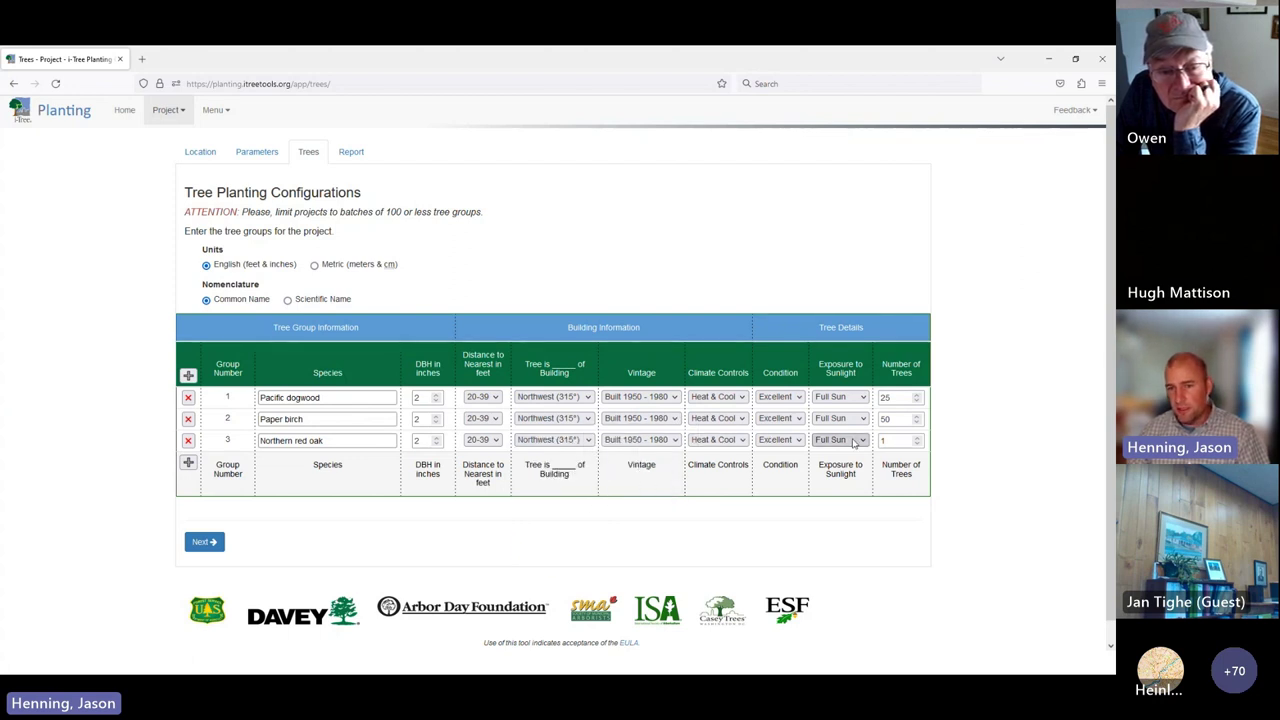
Set the Northern red oak group's number of trees to 25
double_click(893, 440)
text(25)
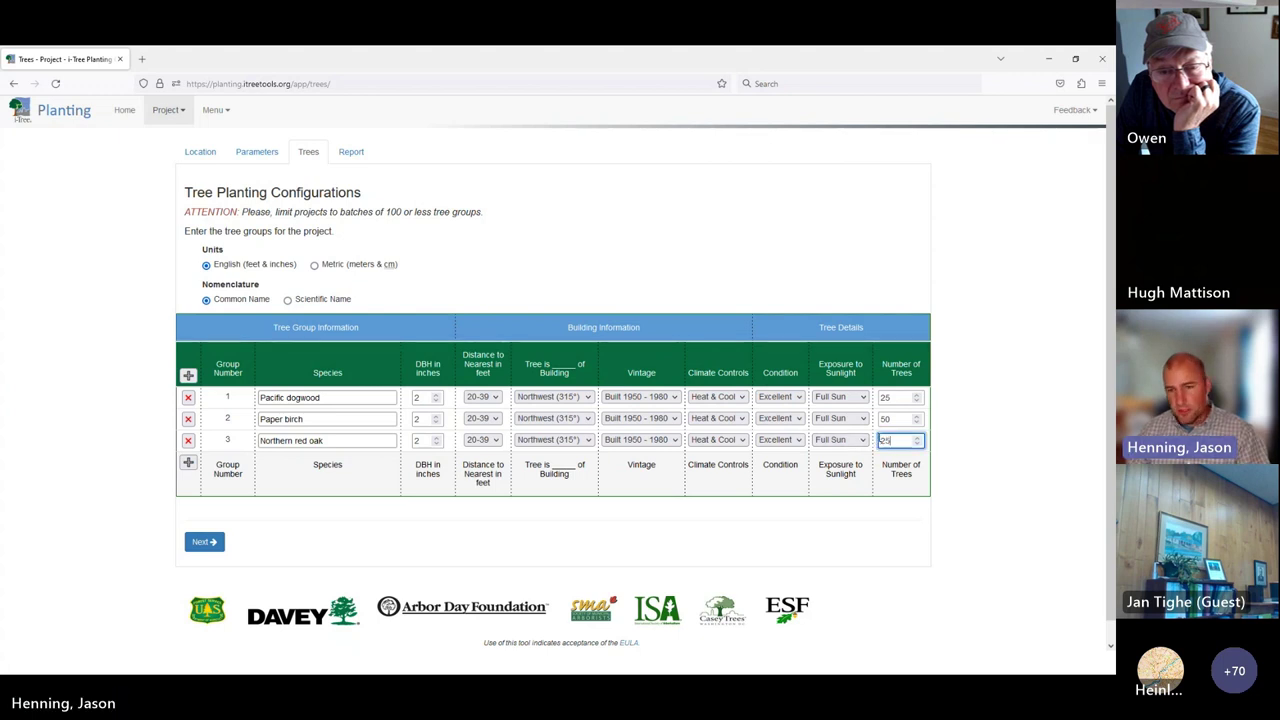
click(675, 528)
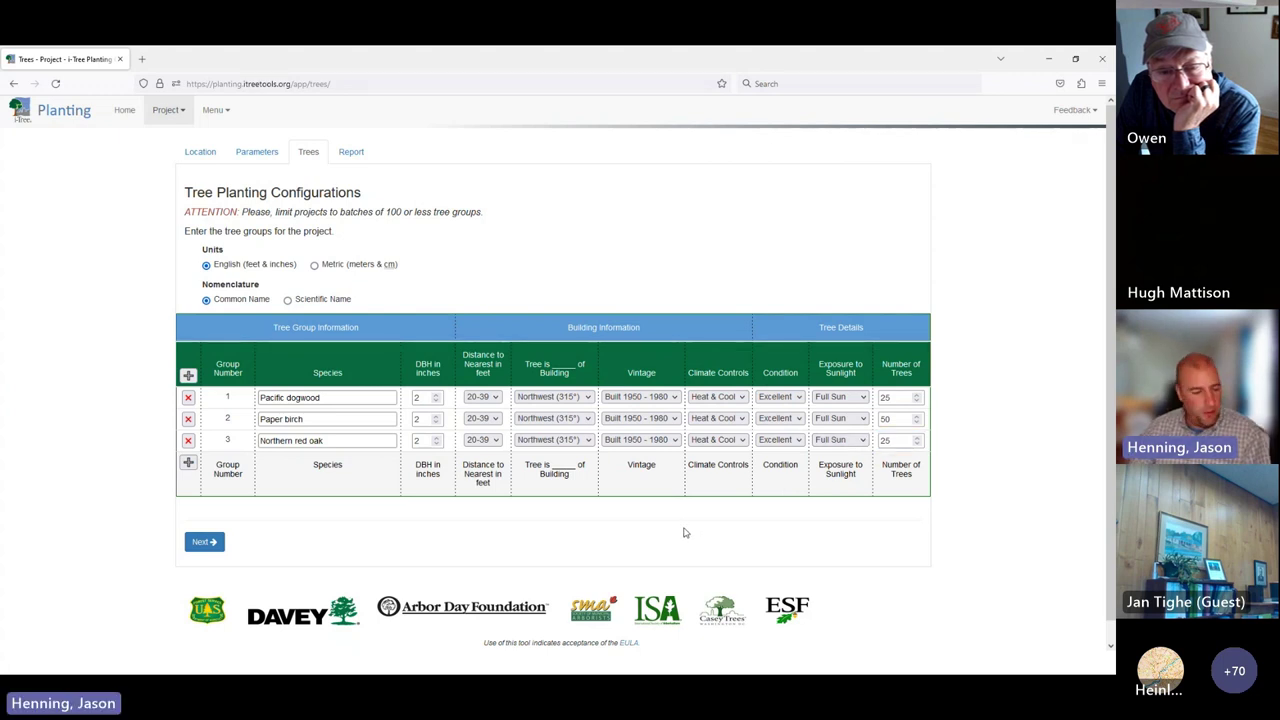